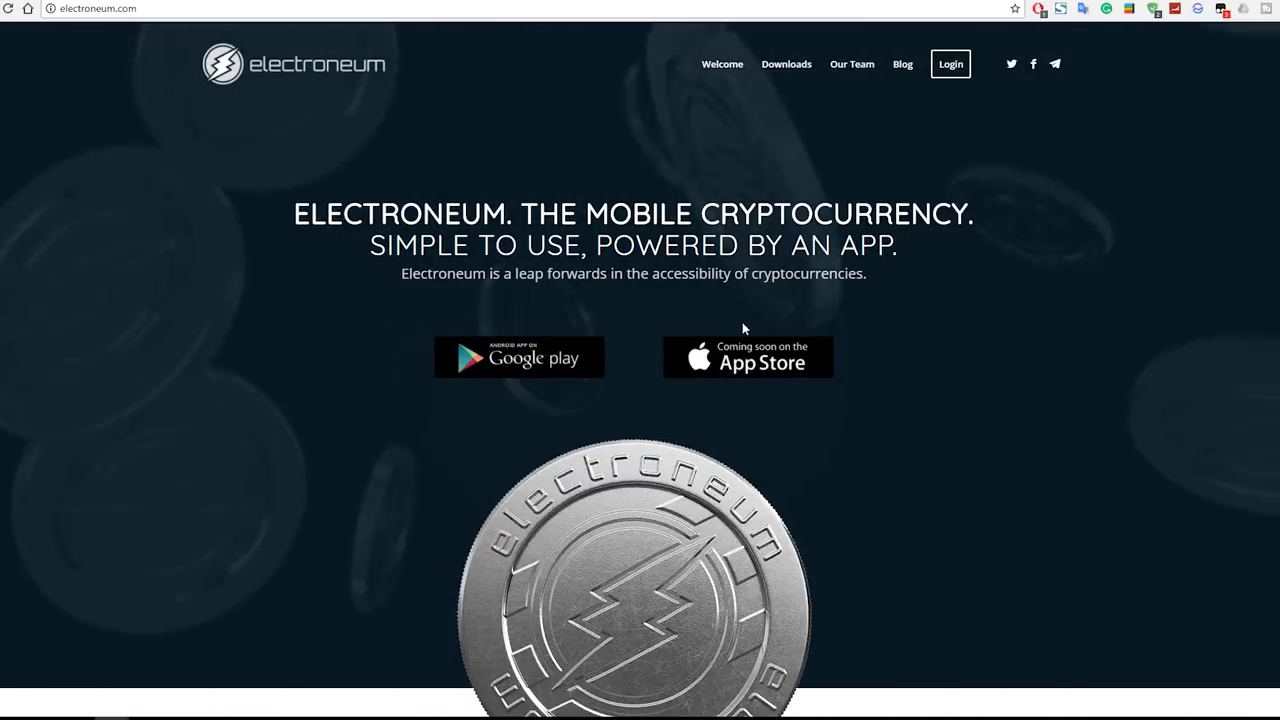
Examine the press coverage, crowdsale results and product description on the Electroneum home page.
scroll(837, 331, down, 3)
scroll(836, 330, down, 2)
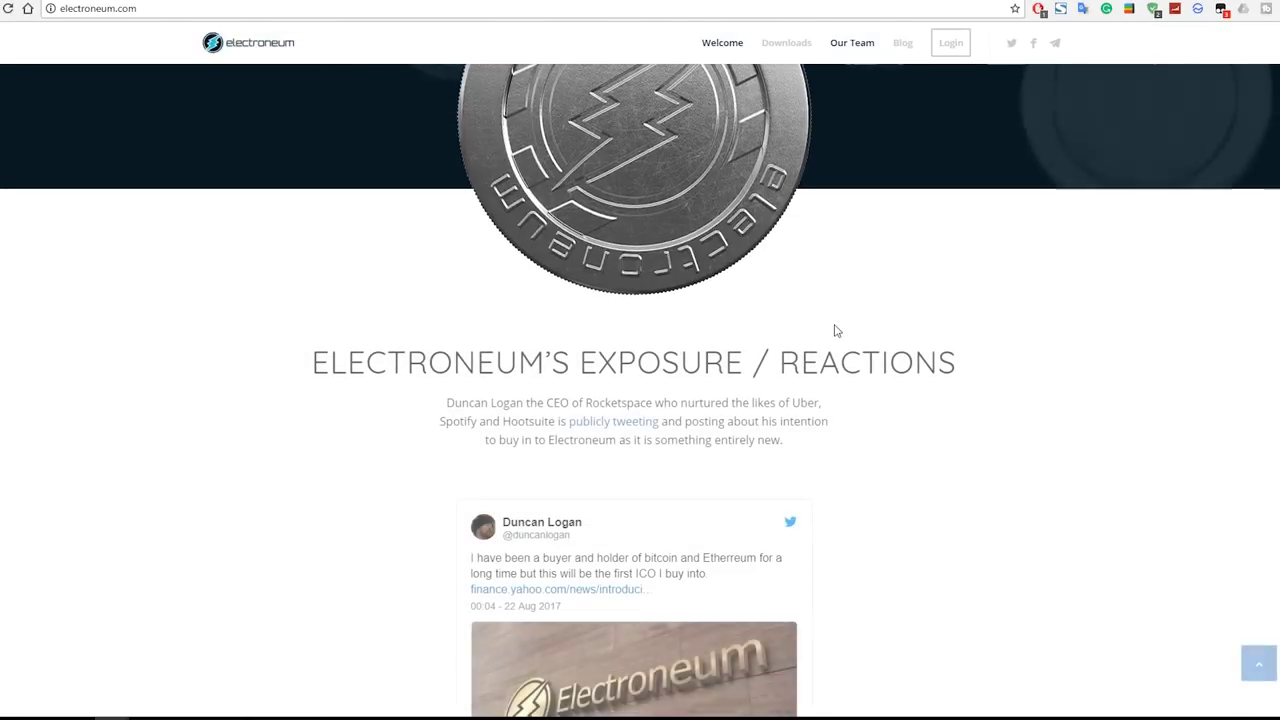
scroll(800, 320, down, 2)
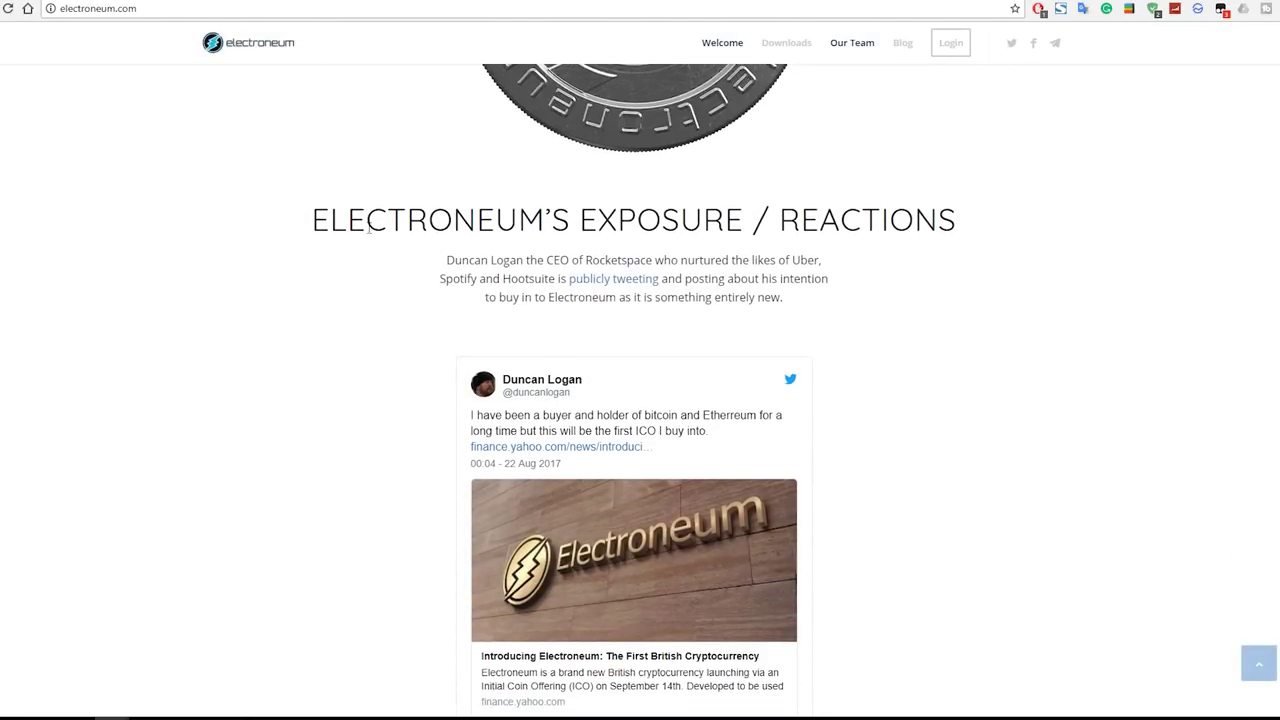
scroll(586, 246, down, 1)
scroll(700, 285, down, 3)
scroll(463, 296, down, 3)
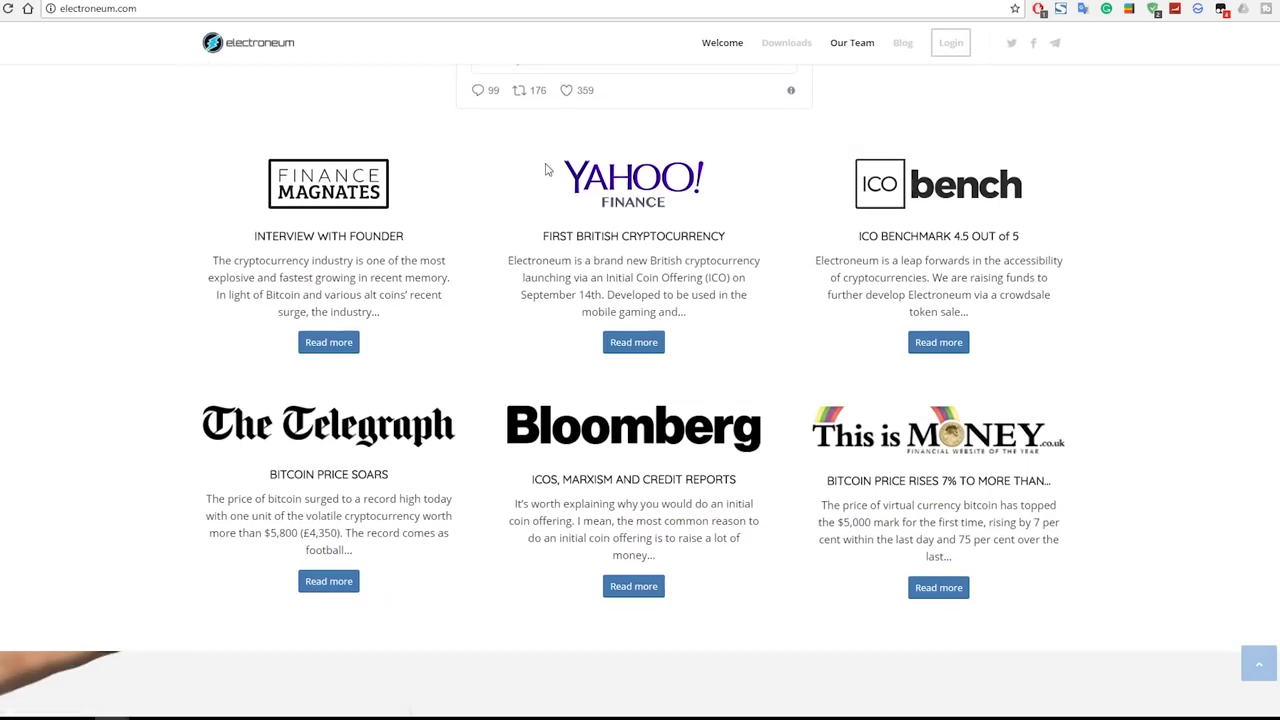
scroll(690, 215, down, 2)
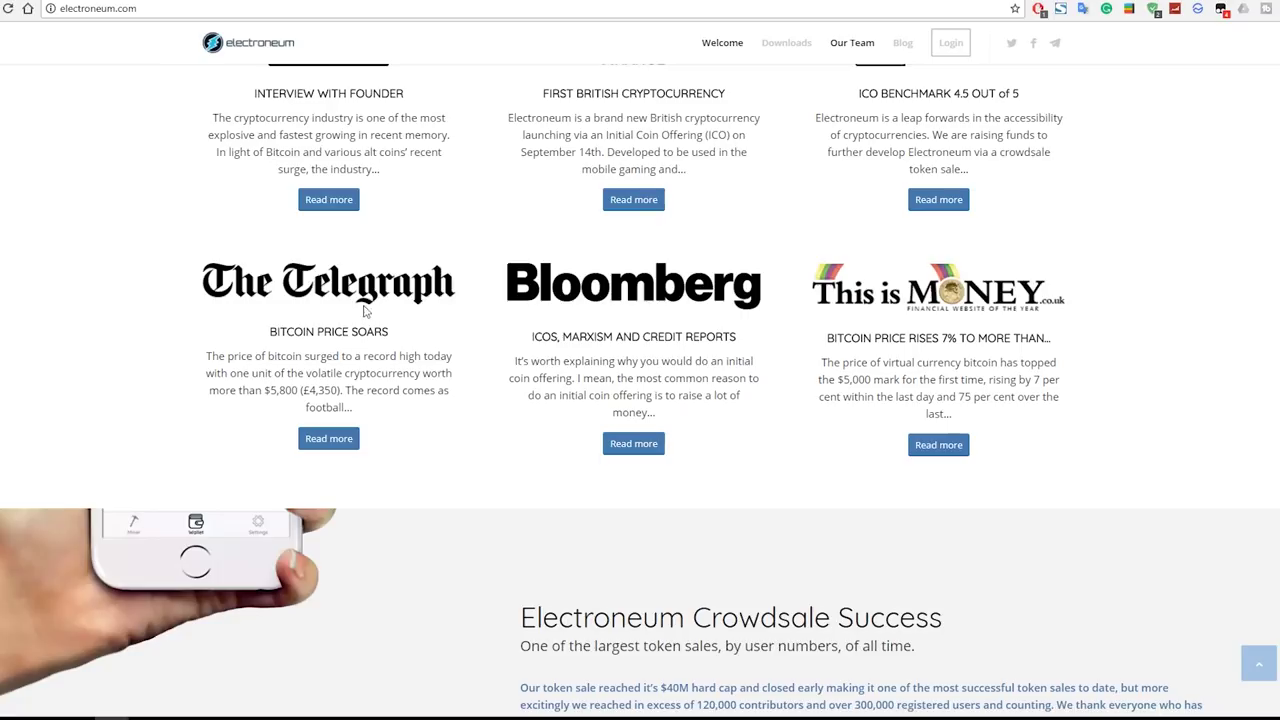
scroll(365, 311, down, 5)
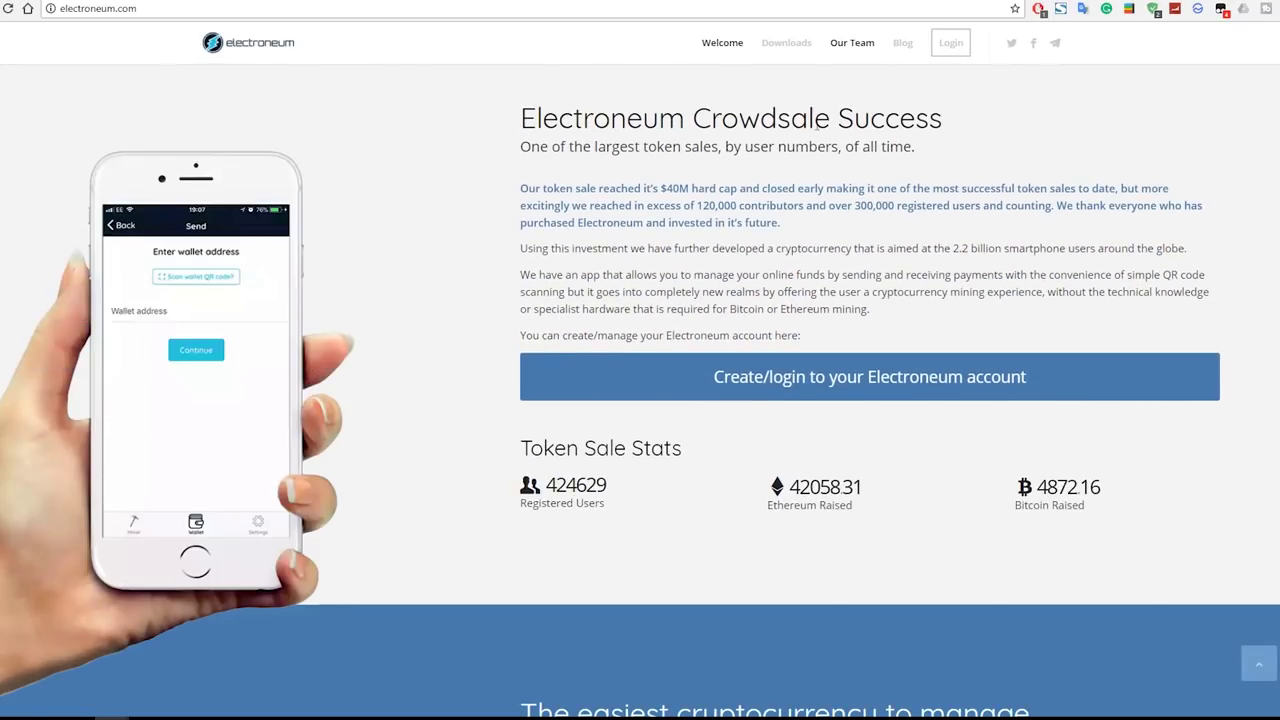
scroll(672, 280, down, 5)
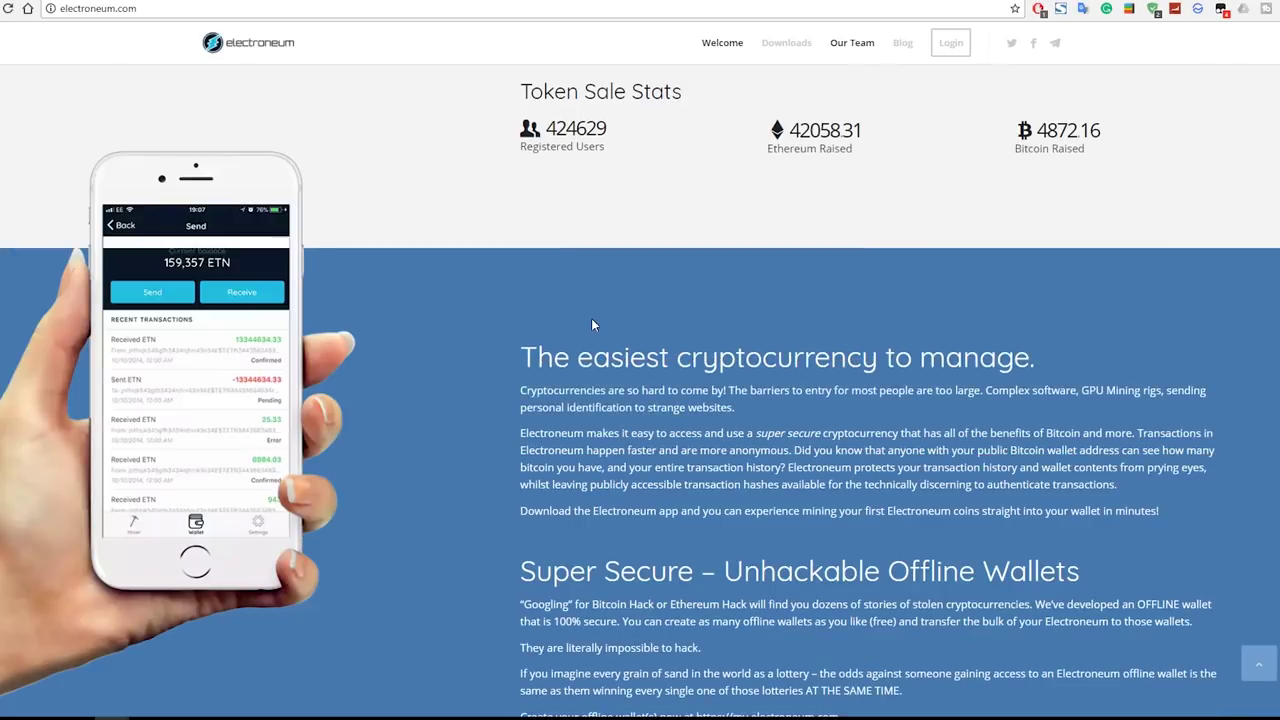
Review the current and prospective exchange listings and the team section on the Electroneum home page.
scroll(695, 325, down, 5)
scroll(695, 325, down, 3)
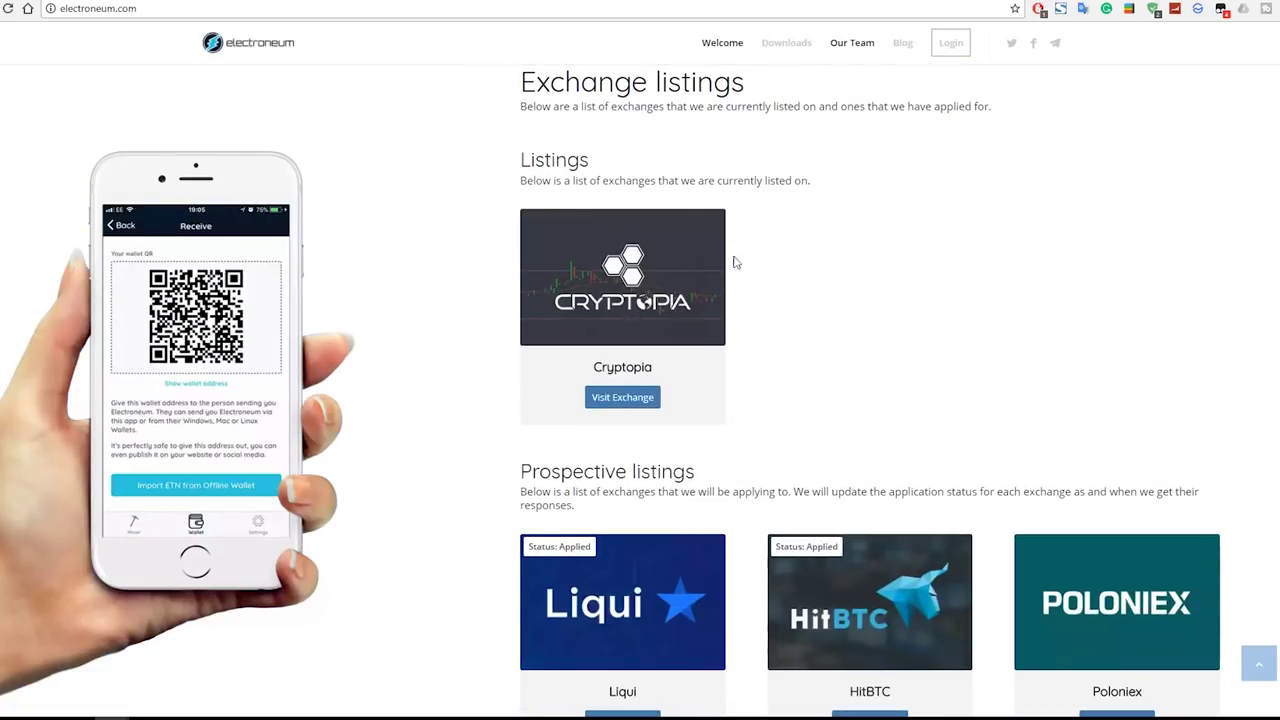
scroll(633, 290, down, 4)
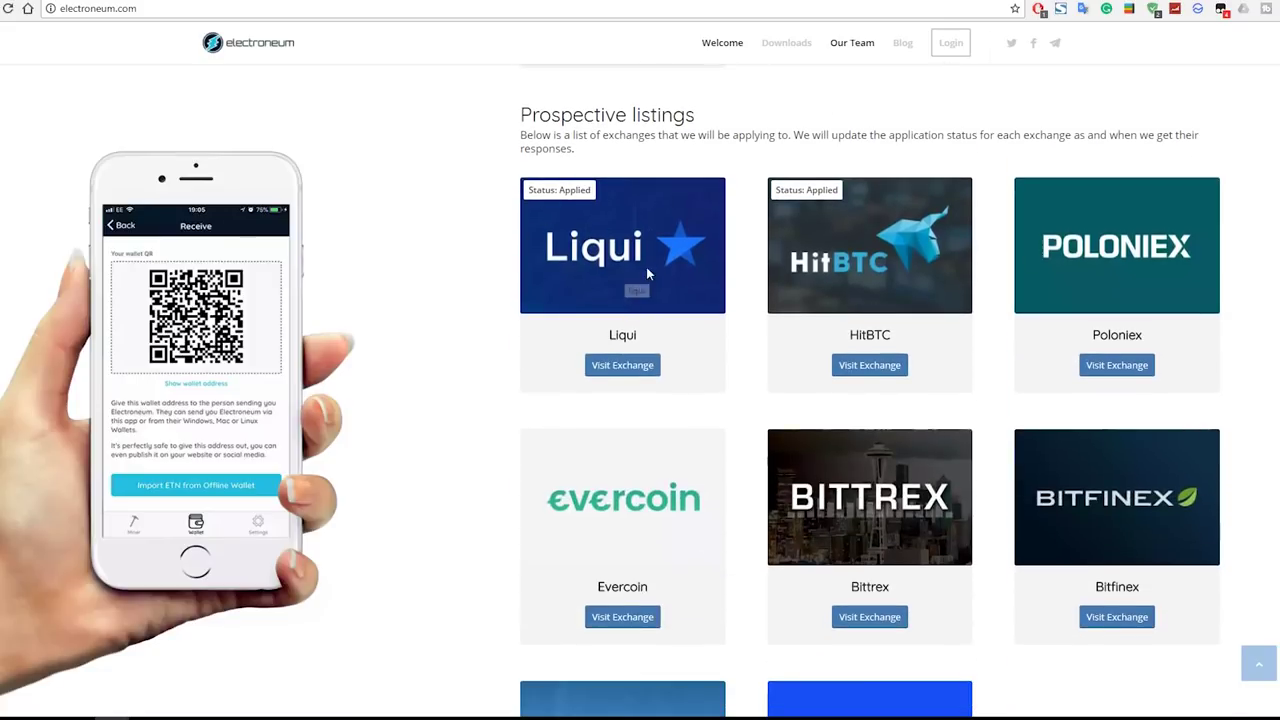
scroll(985, 228, down, 1)
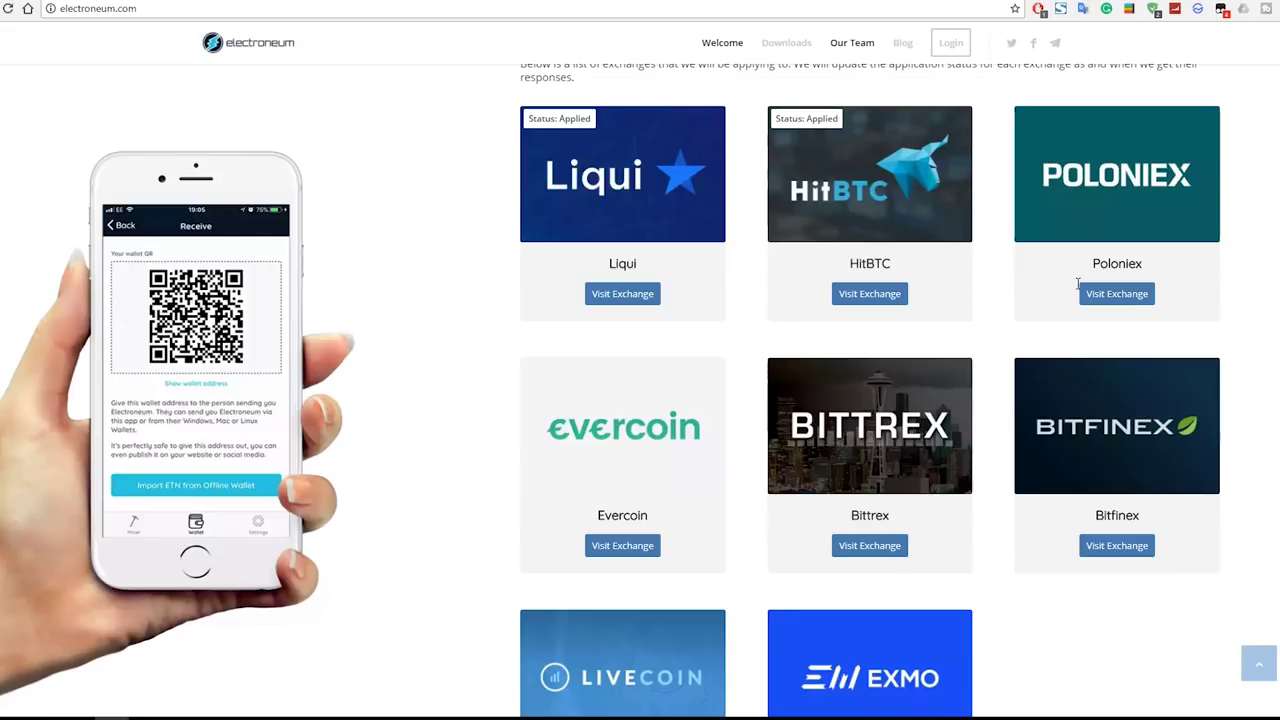
scroll(1040, 424, down, 9)
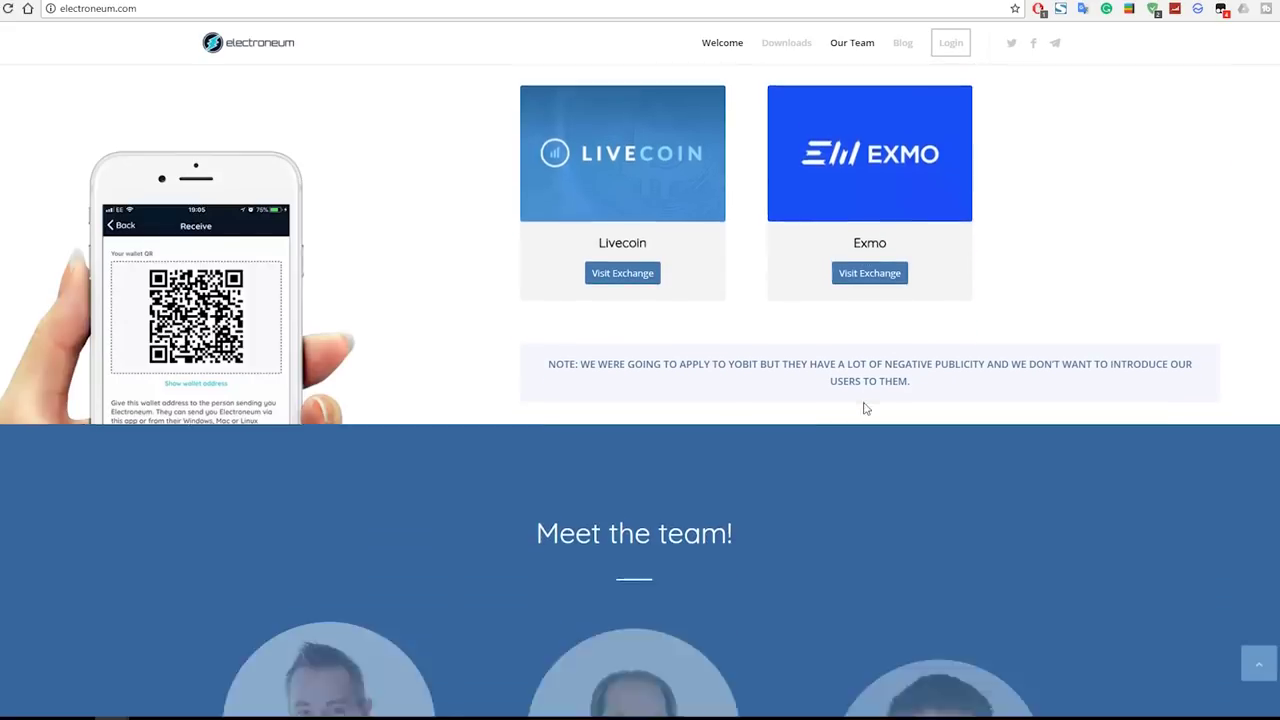
scroll(1097, 337, down, 13)
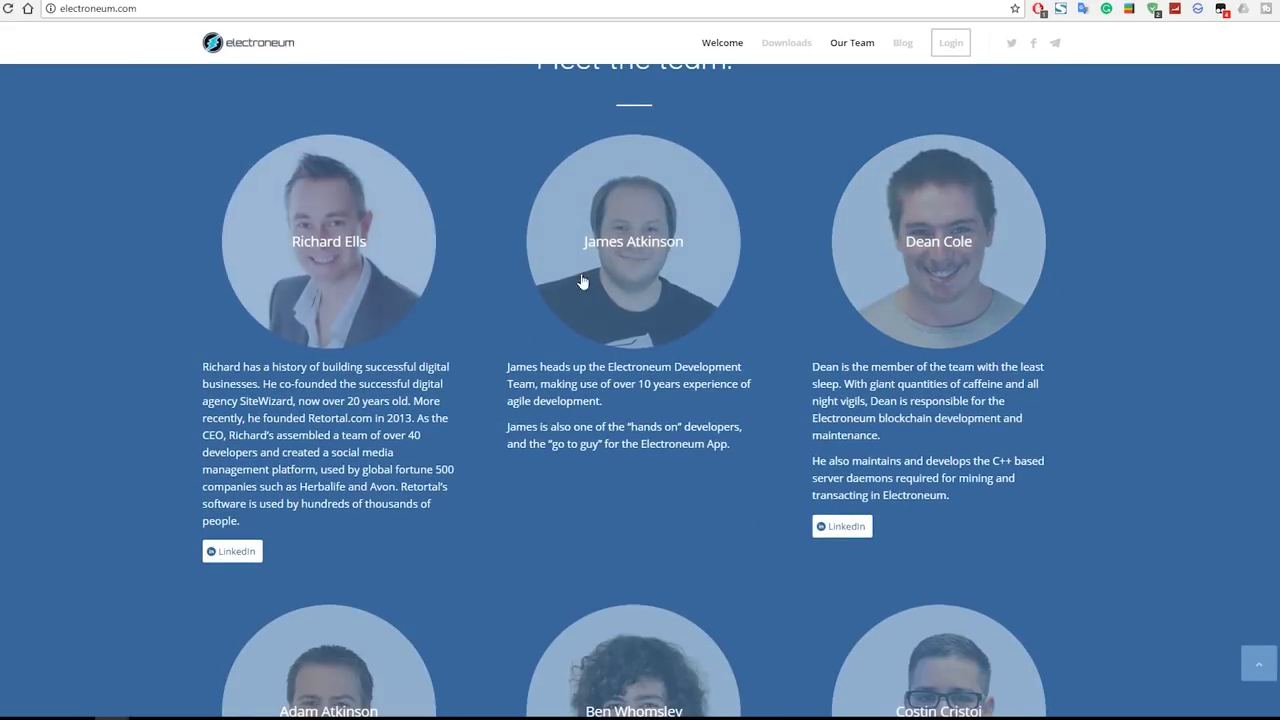
scroll(1109, 300, down, 11)
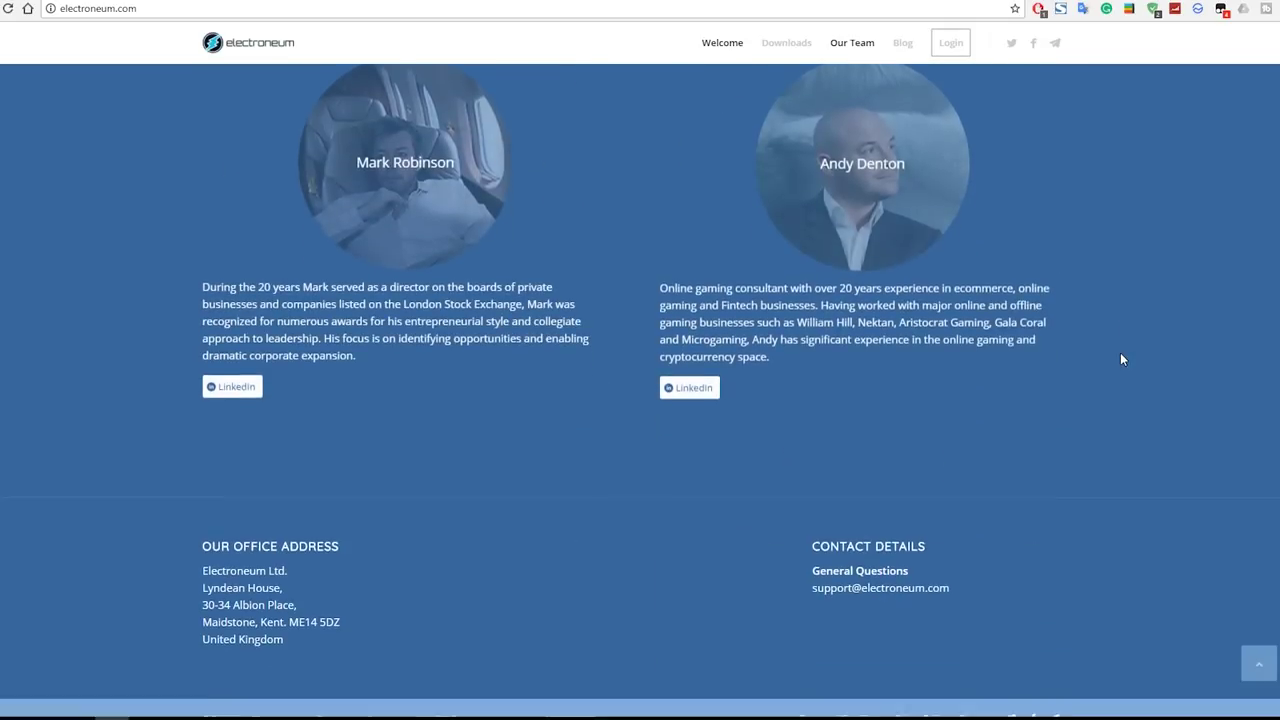
scroll(1120, 352, up, 18)
scroll(1118, 350, up, 20)
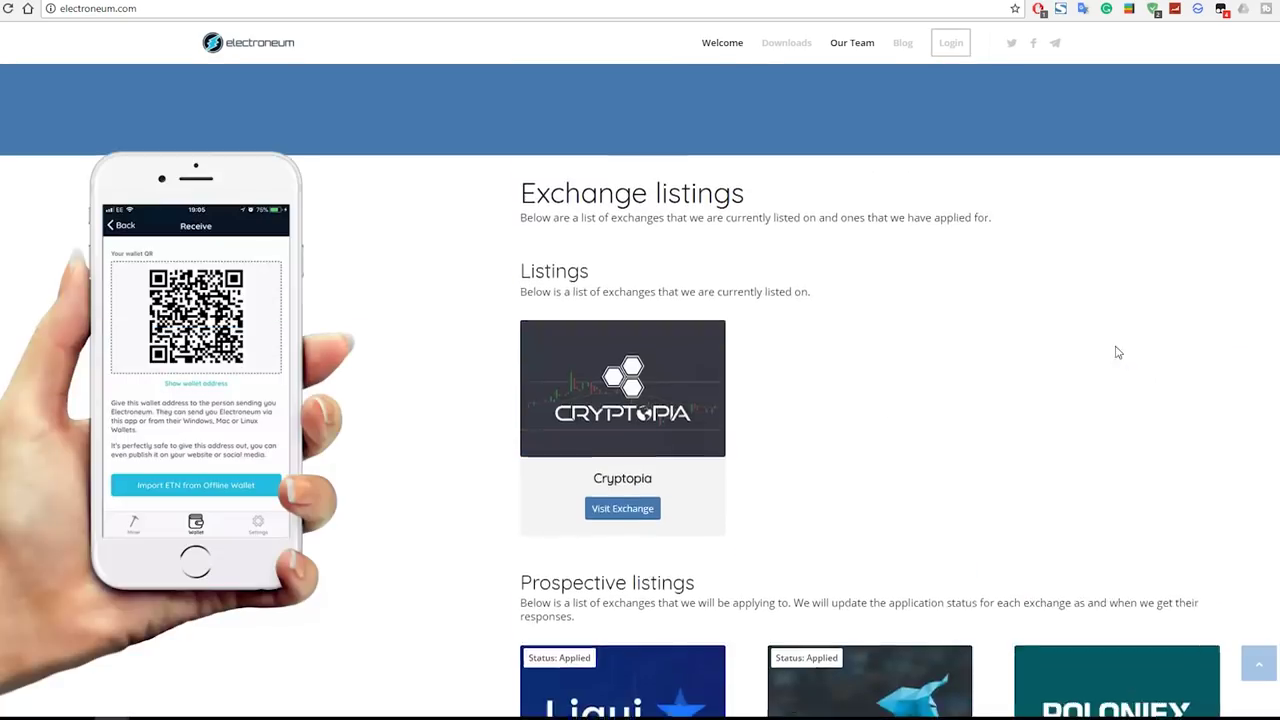
scroll(1118, 348, up, 15)
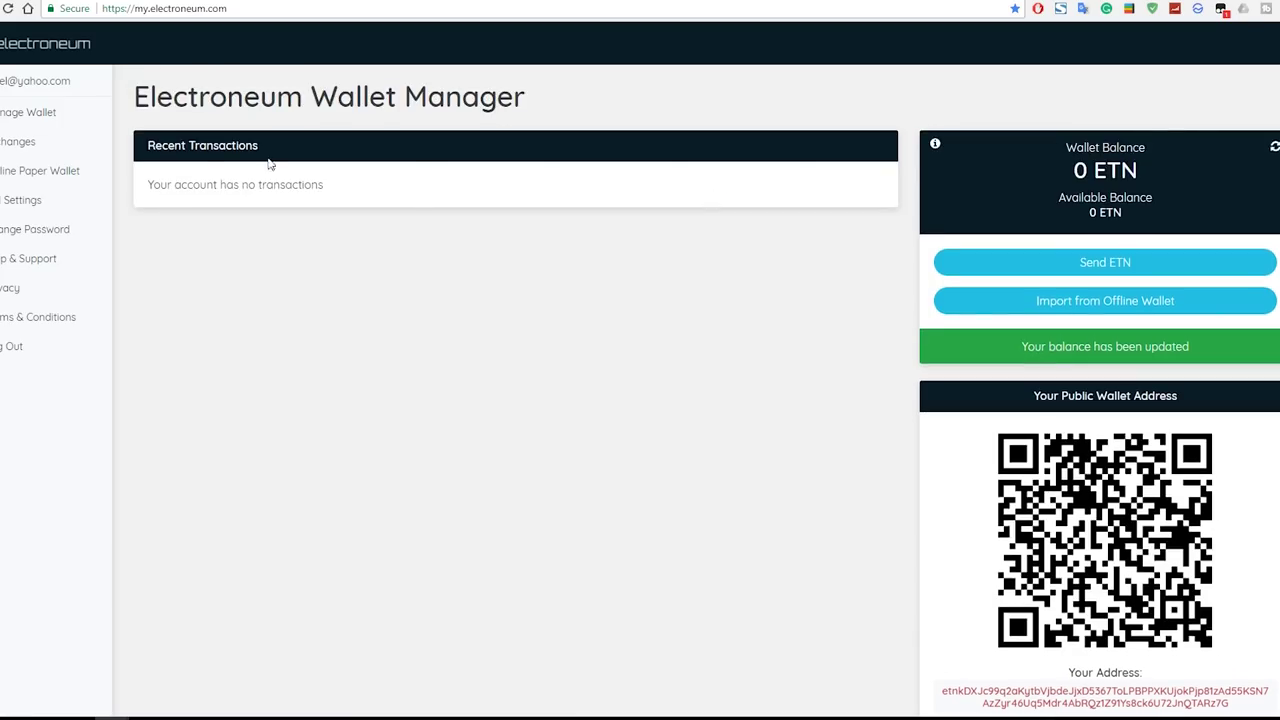
Copy the public wallet address from the Electroneum Wallet Manager.
scroll(1030, 240, down, 1)
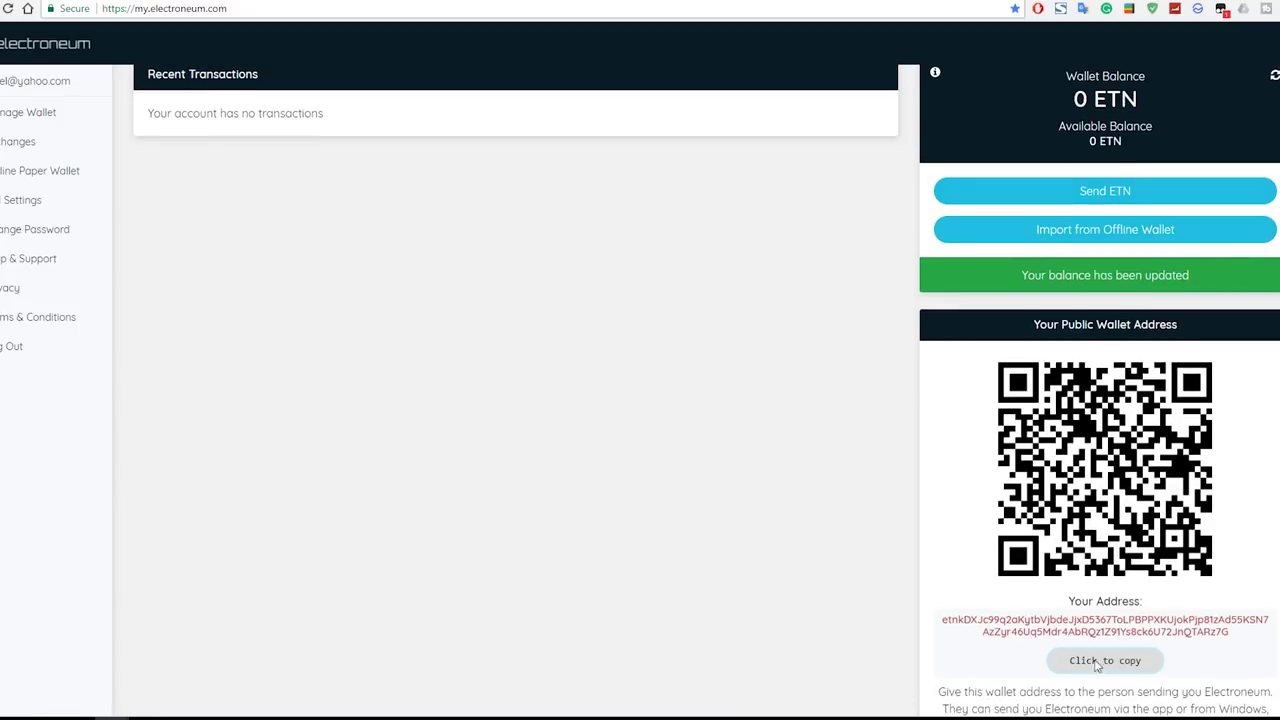
drag(943, 620, 1237, 638)
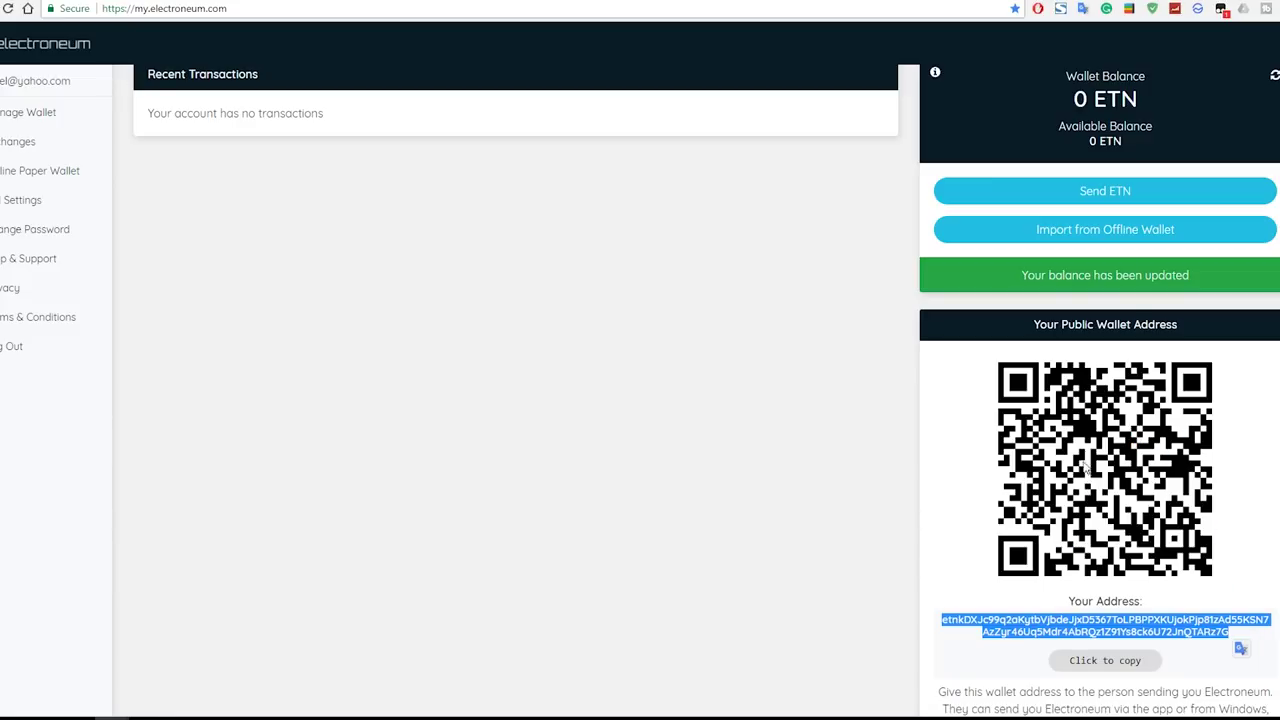
click(1105, 663)
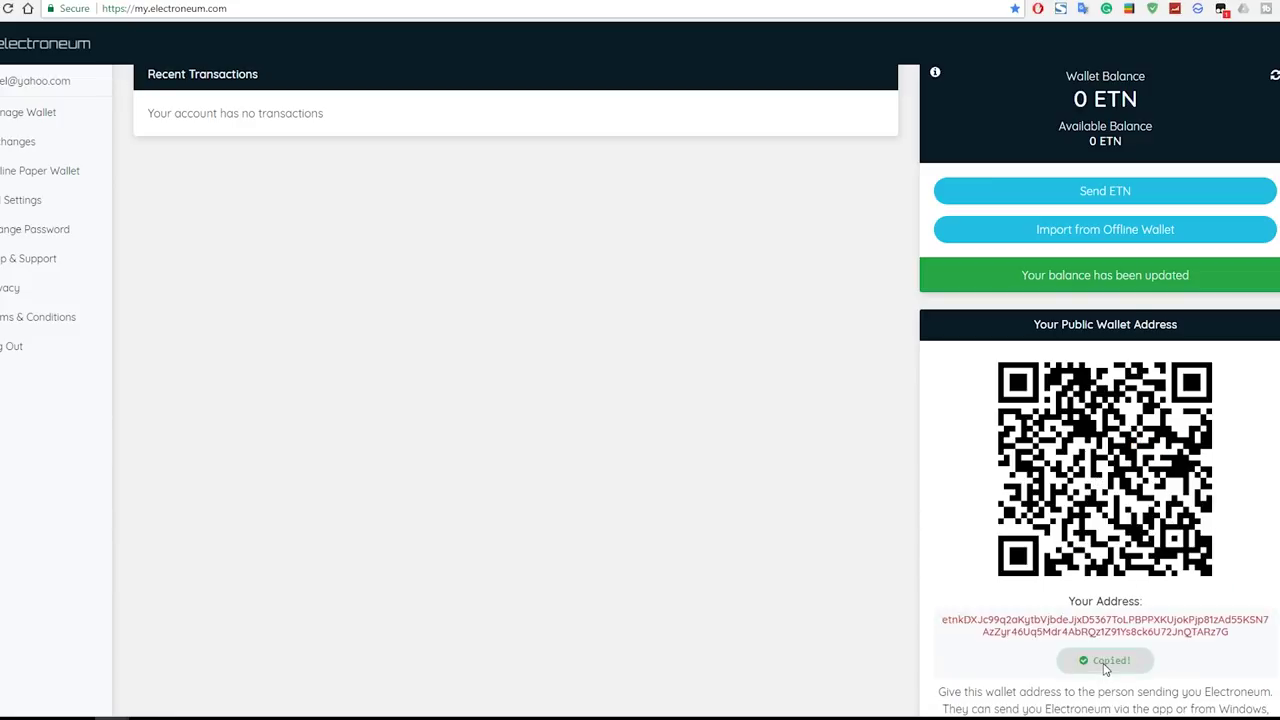
scroll(1122, 645, up, 1)
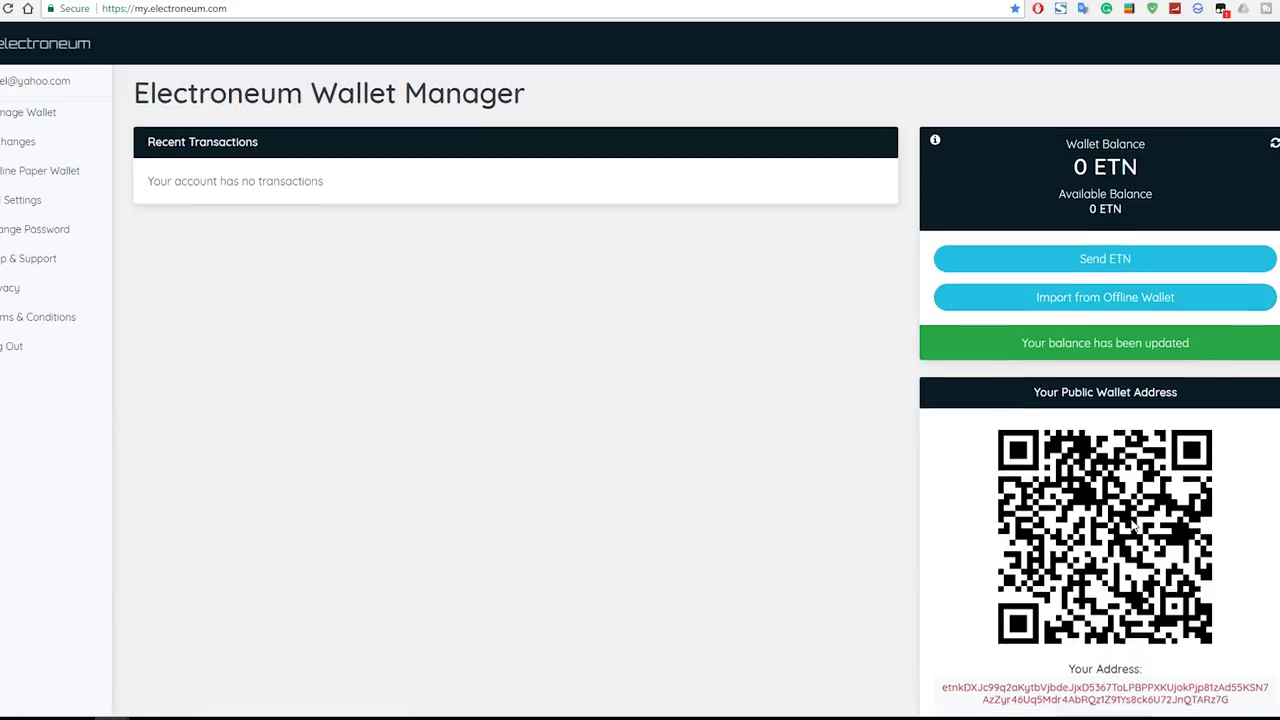
scroll(1078, 505, down, 2)
scroll(1078, 505, up, 2)
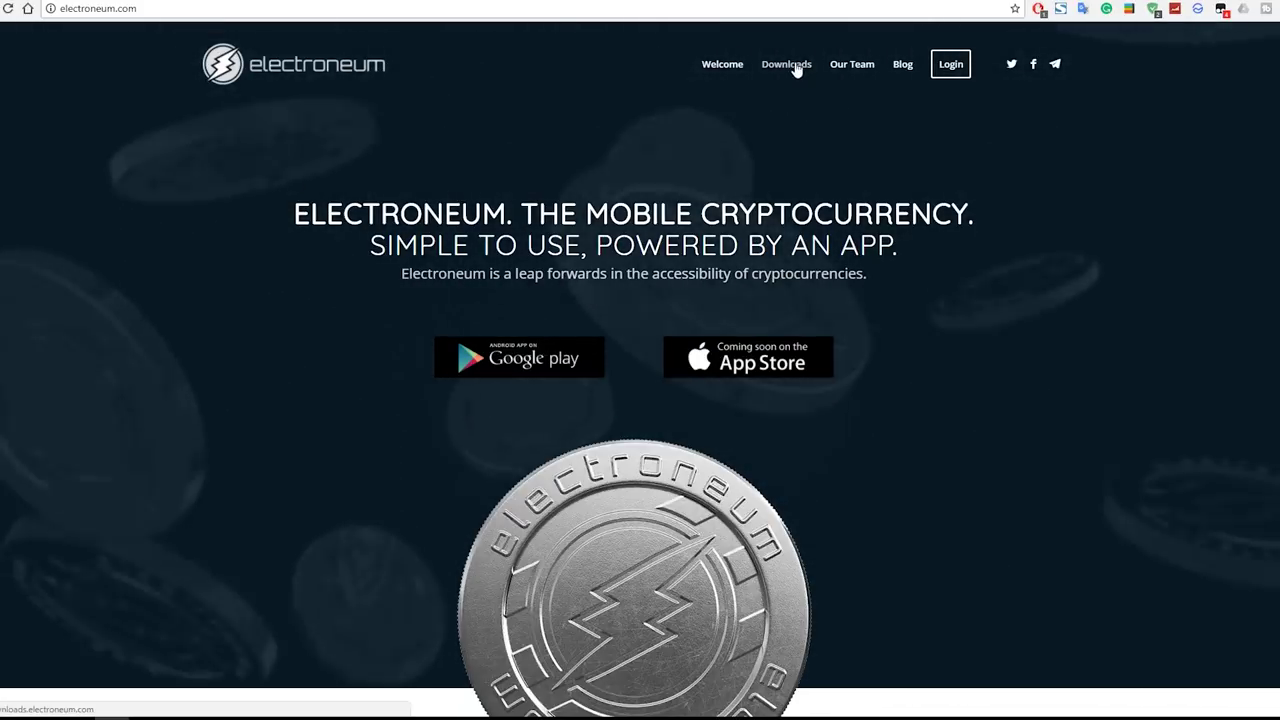
Open the Electroneum site's downloads page and examine the Beginner's Pool Mining Software section with the Windows miner.
click(795, 66)
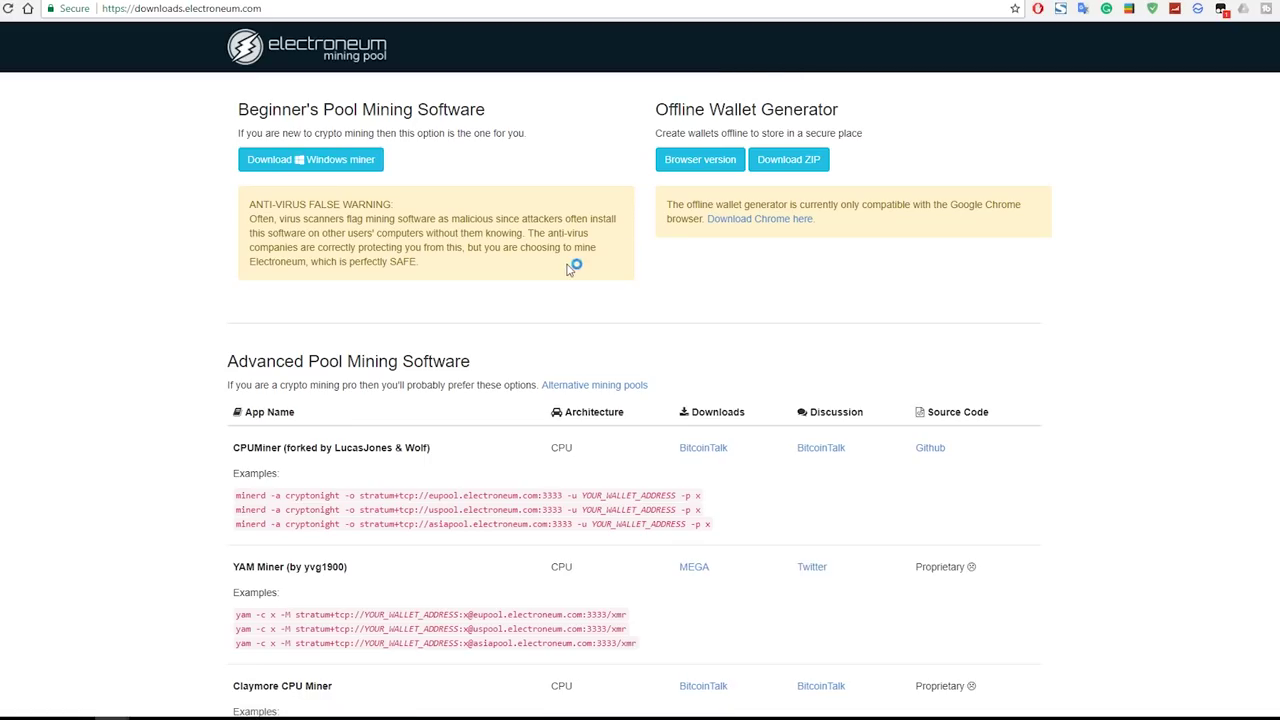
drag(239, 116, 495, 118)
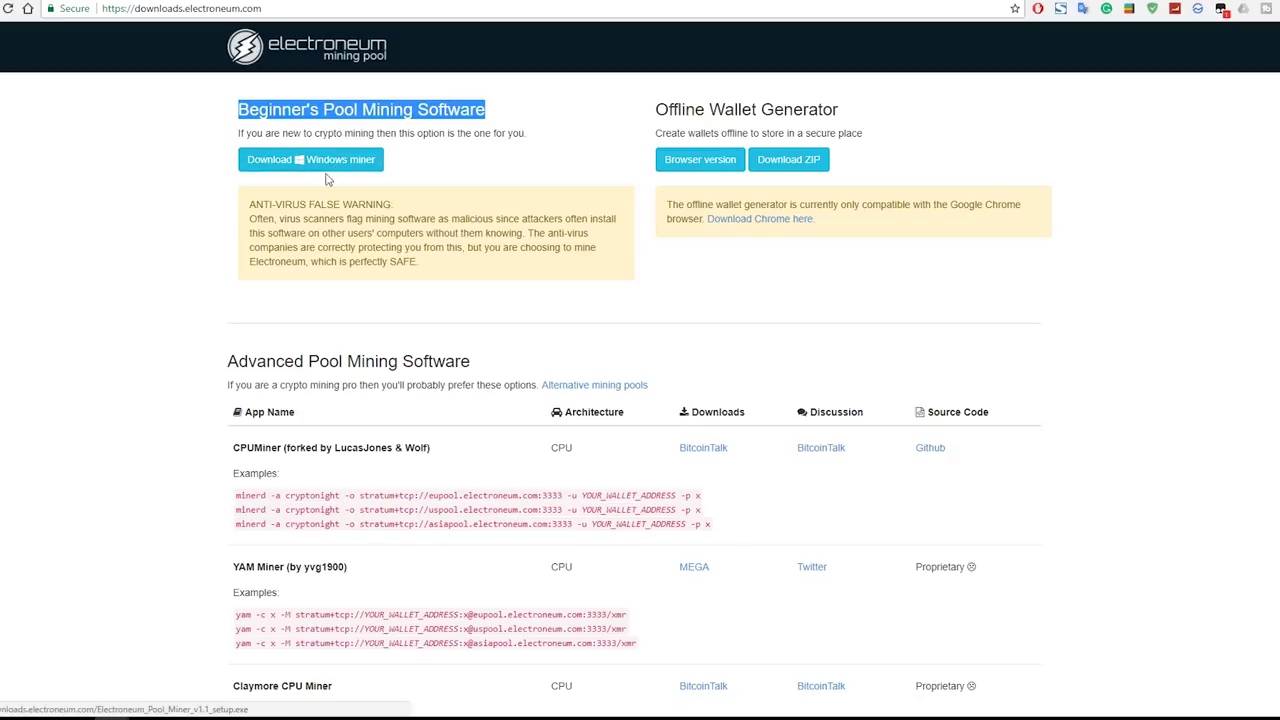
click(241, 113)
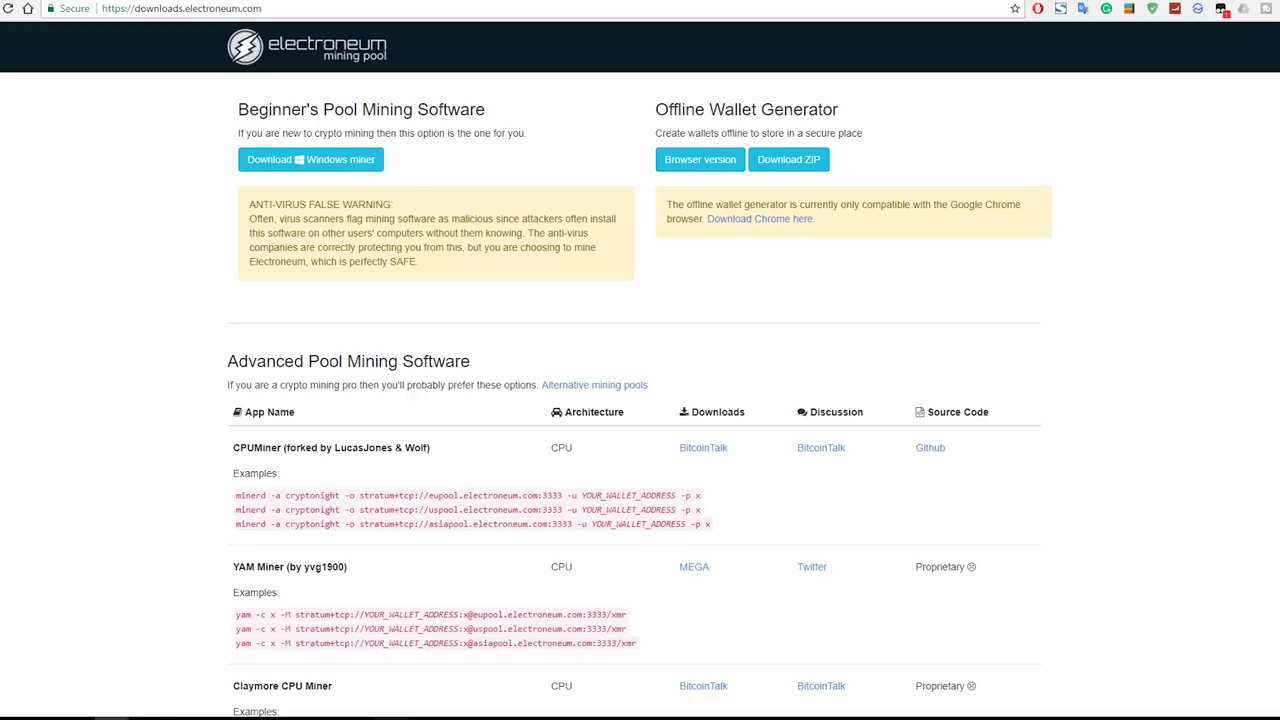
Switch to the Electroneum Pool Miner, reposition its window over the downloads page and check the mining port setting.
drag(309, 120, 876, 118)
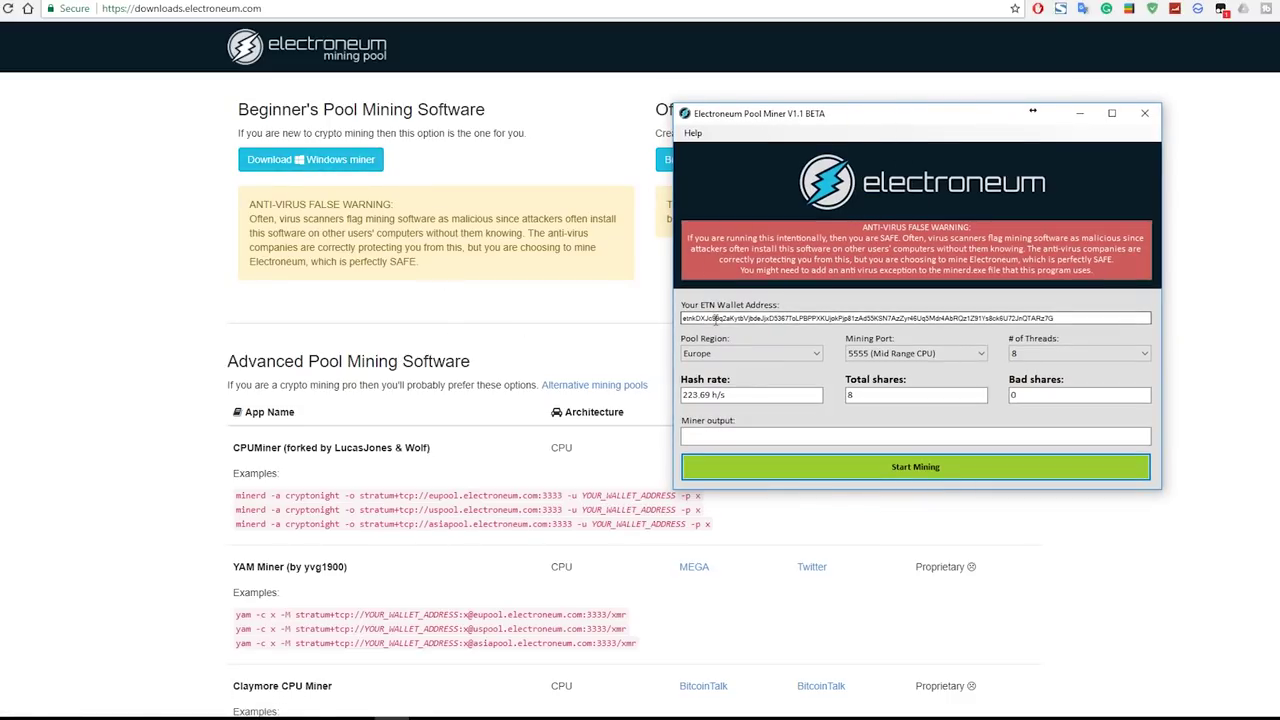
drag(936, 118, 858, 87)
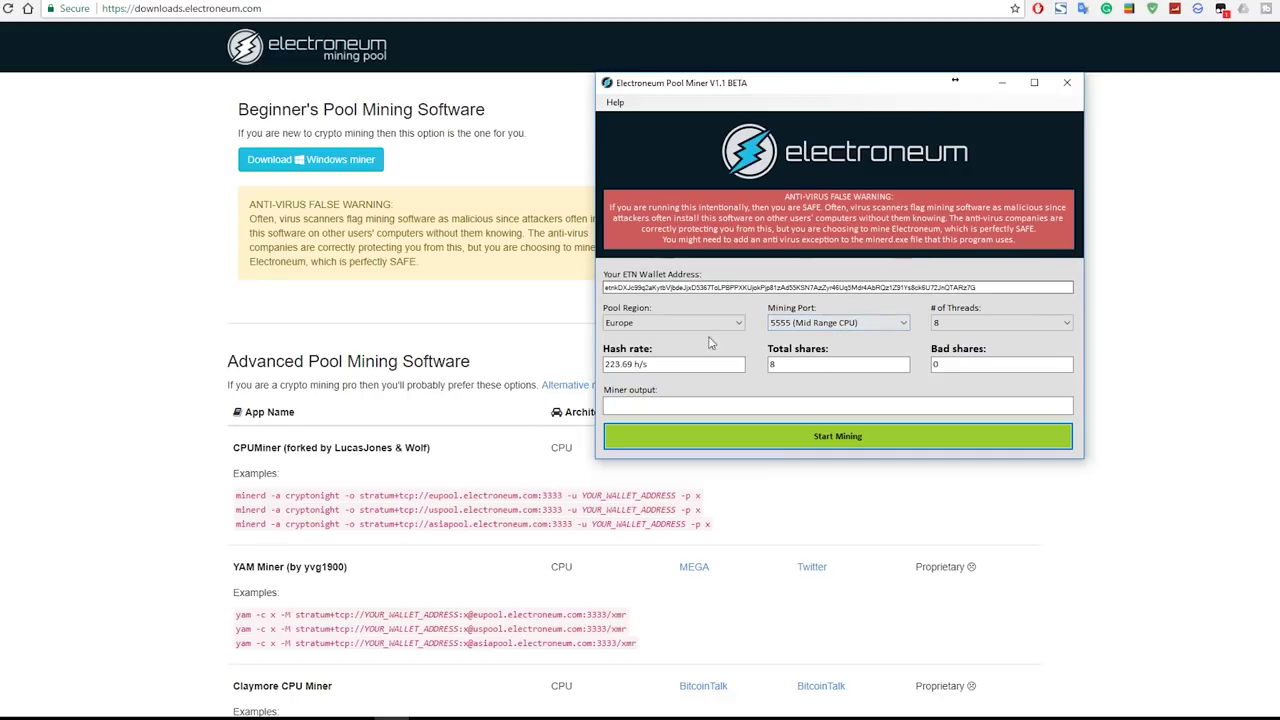
click(905, 323)
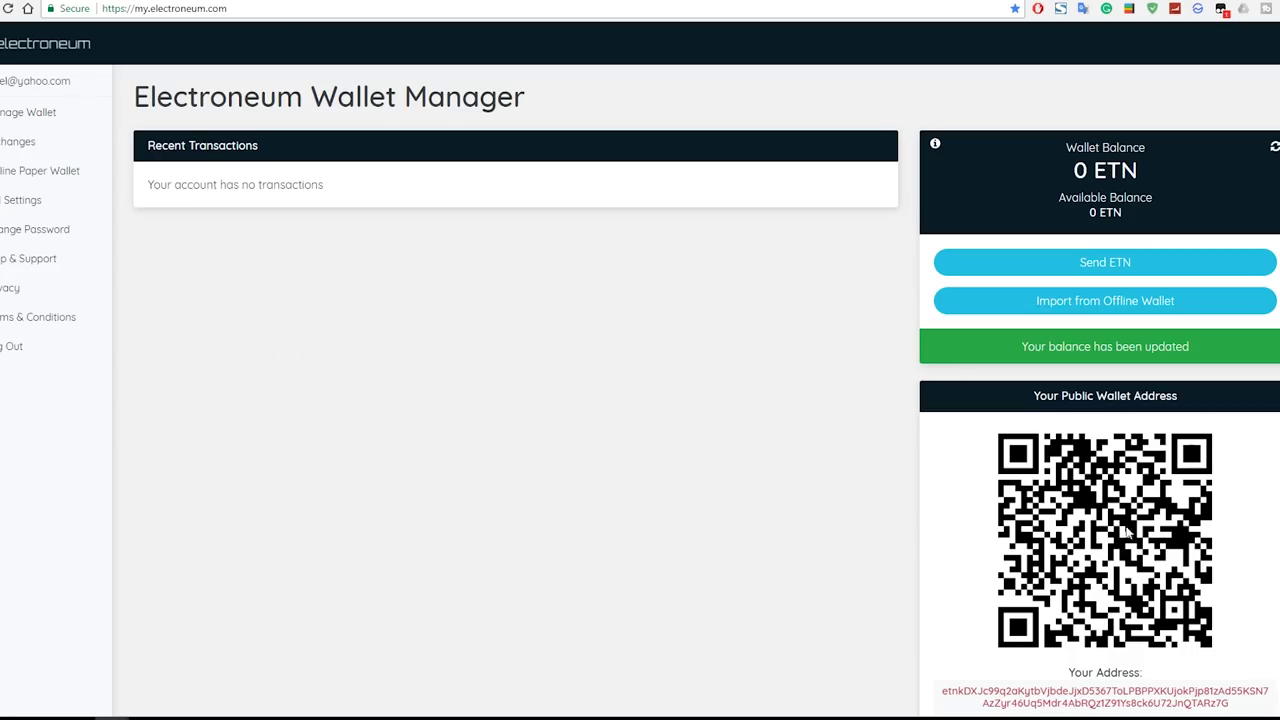
Copy the public wallet address in the wallet manager, switch to the Electroneum Pool Miner and select its ETN wallet address entry.
scroll(1128, 533, down, 1)
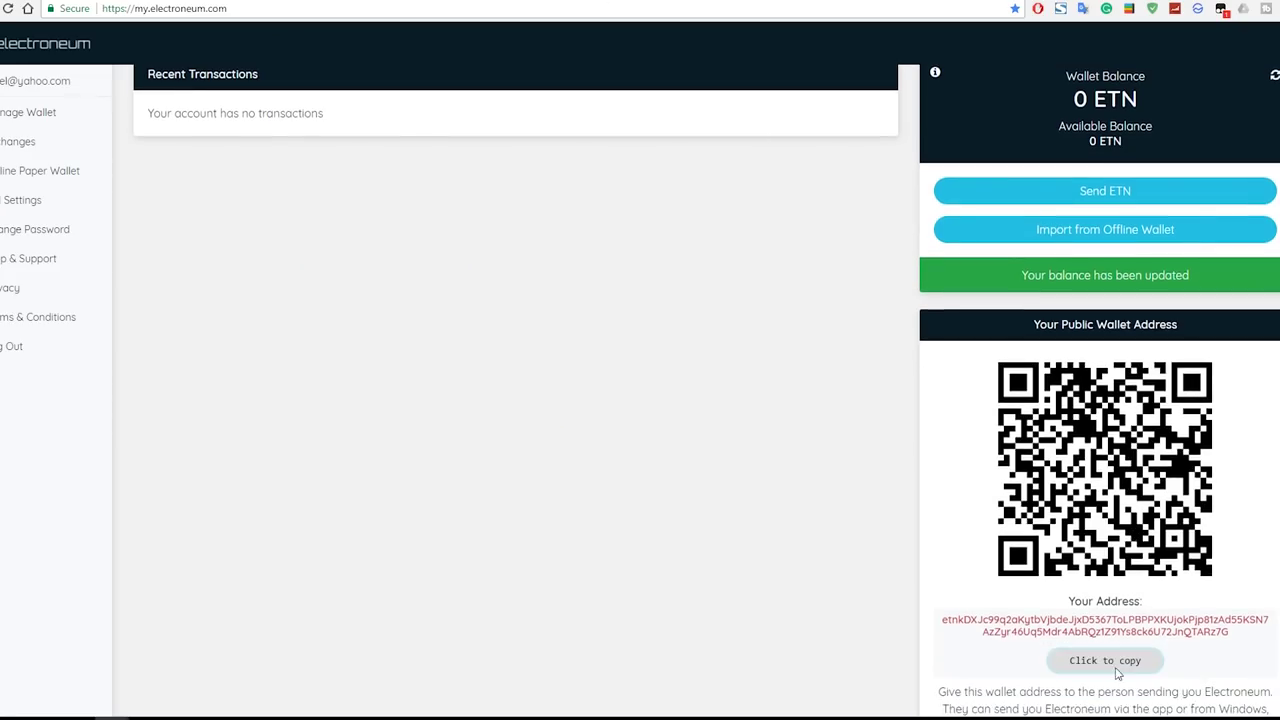
click(1113, 664)
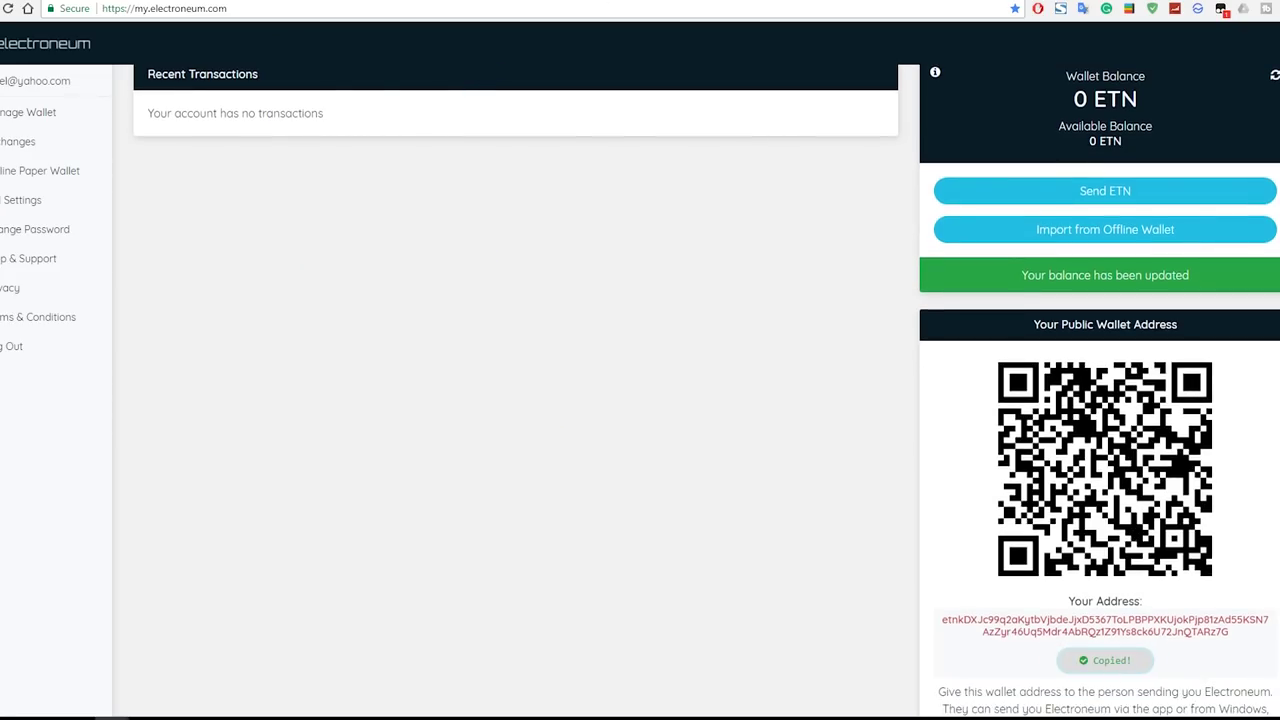
key(alt+Tab)
drag(772, 98, 499, 126)
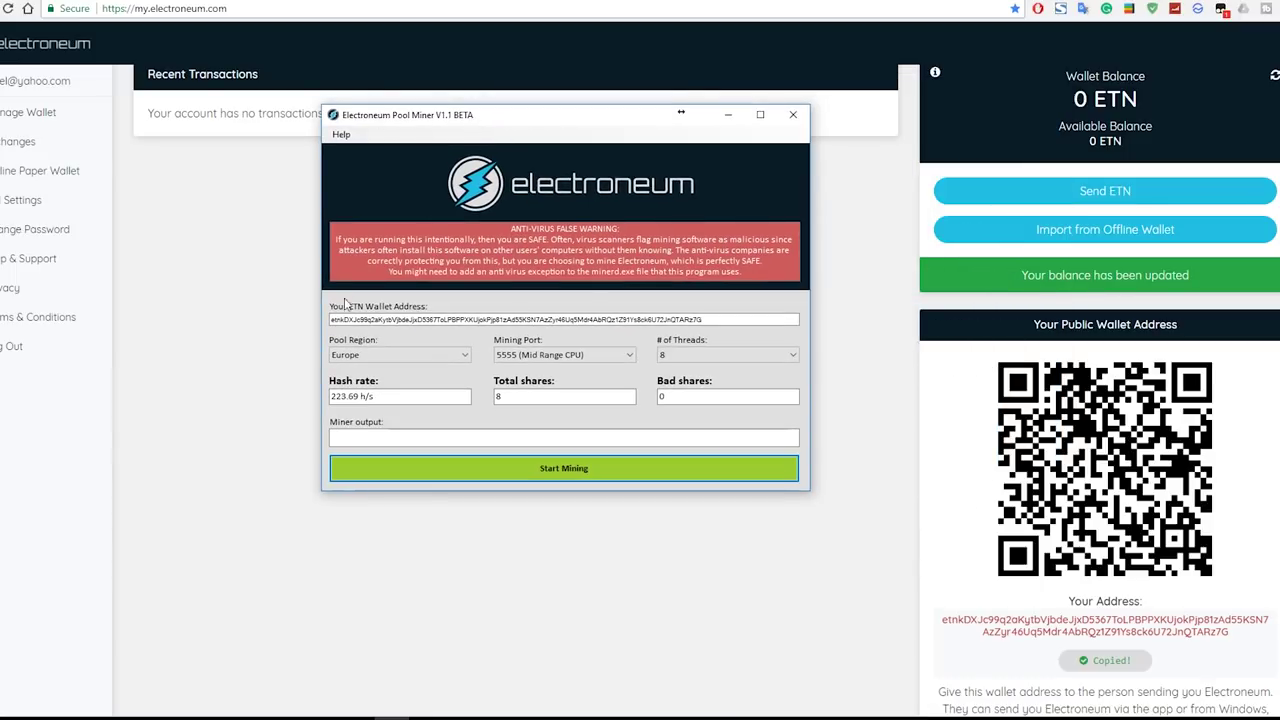
drag(704, 320, 328, 322)
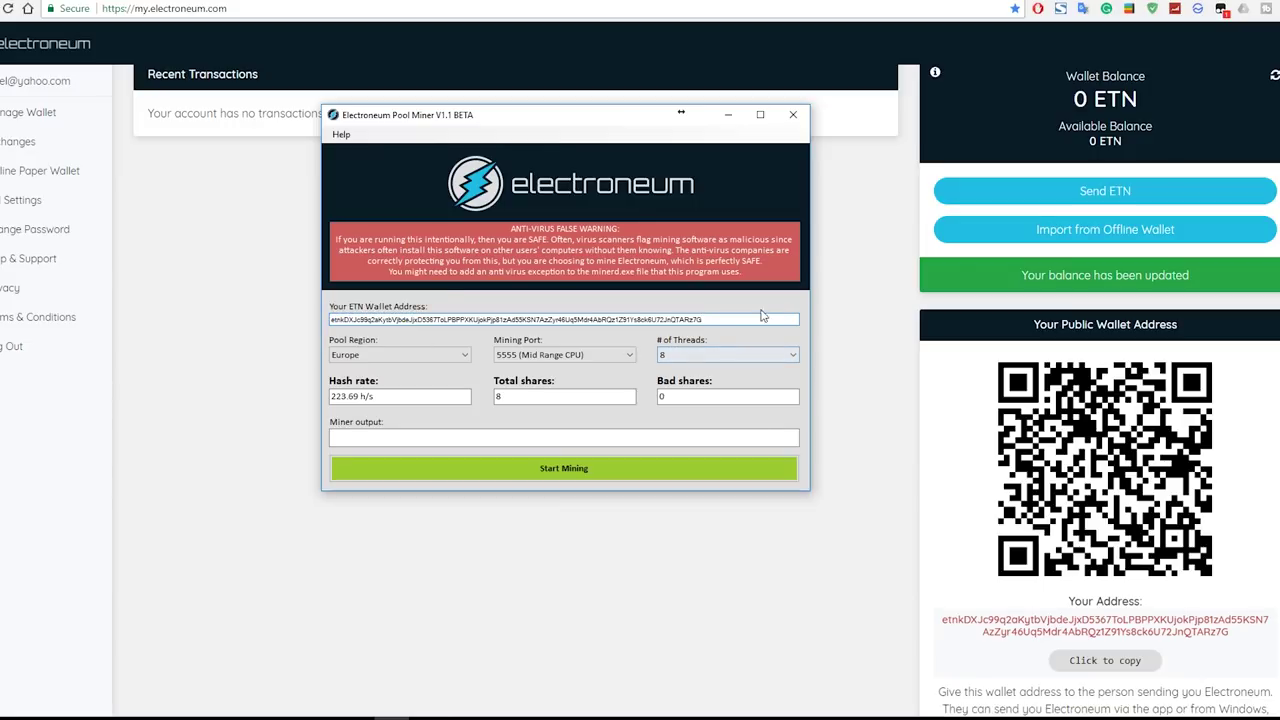
Choose Europe as the miner's pool region and 7777 (High End CPU) as its mining port.
click(414, 356)
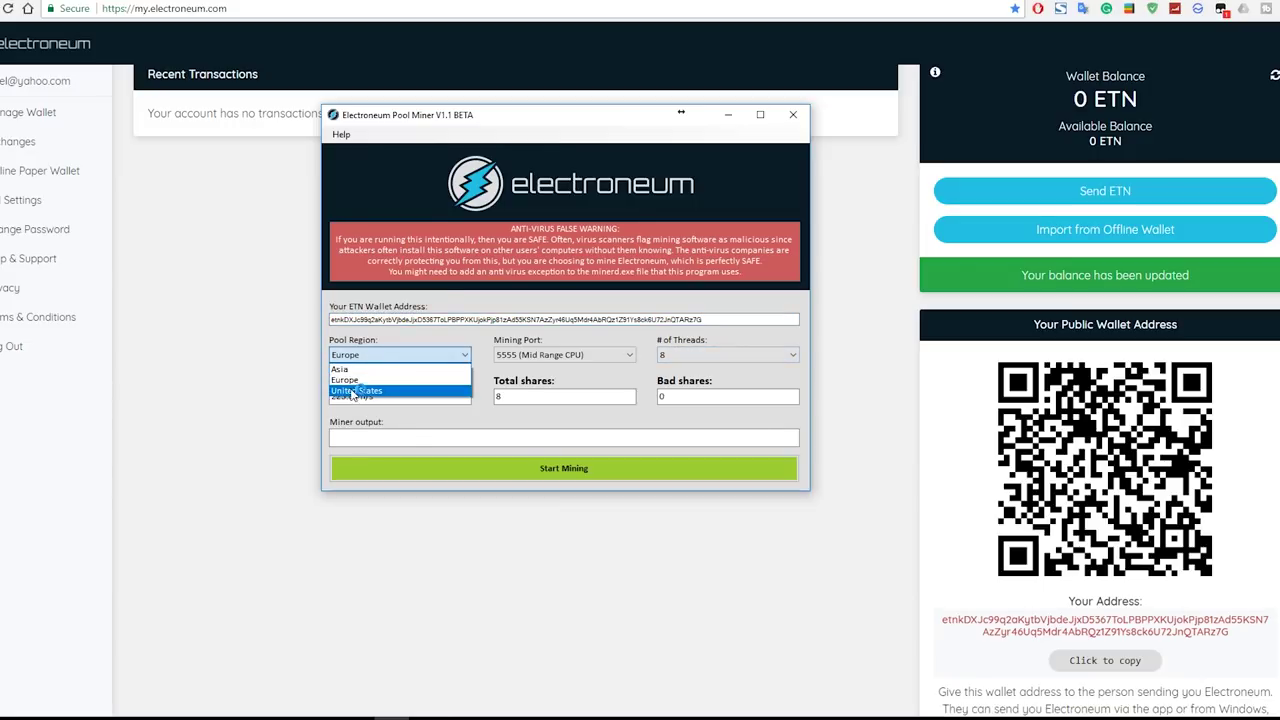
click(356, 380)
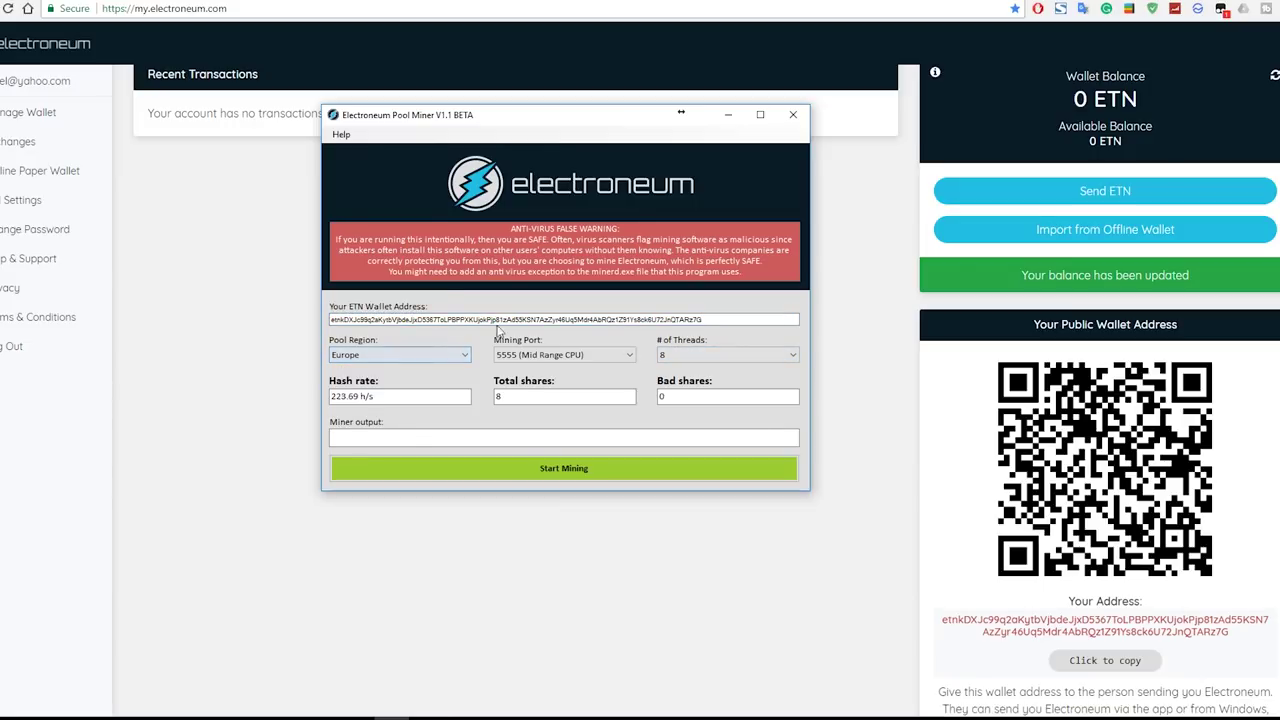
click(613, 360)
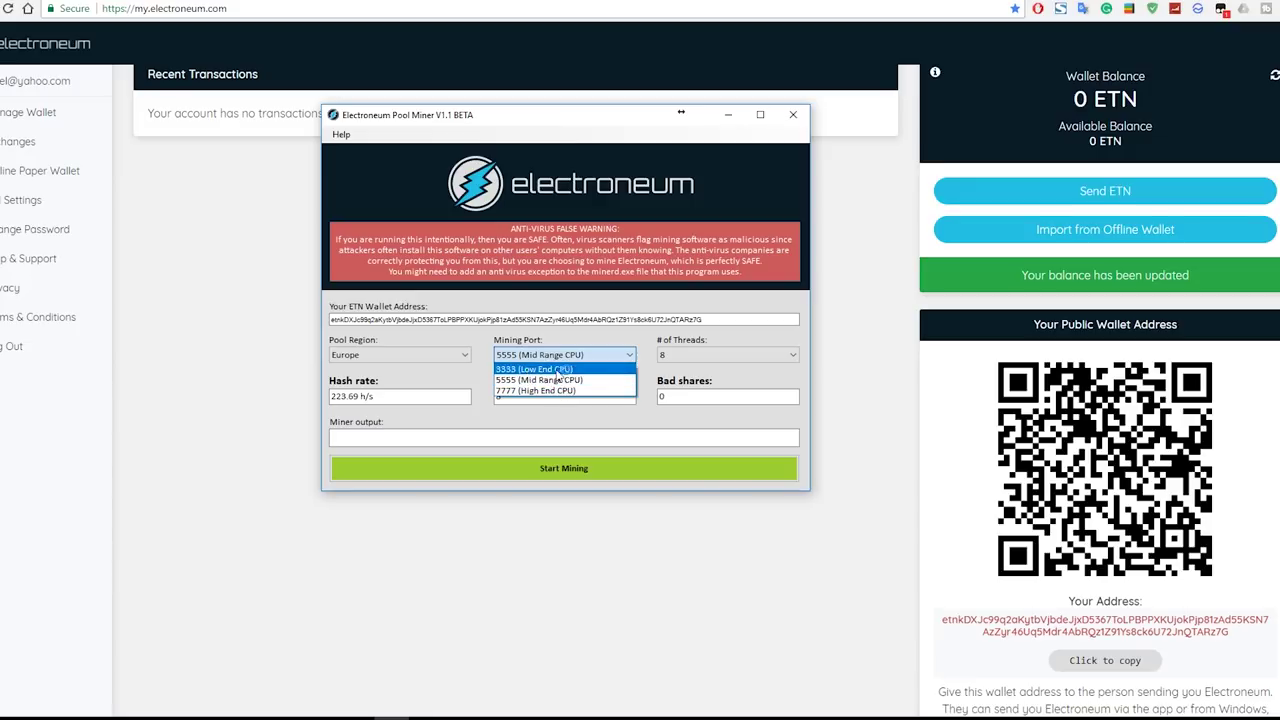
click(523, 391)
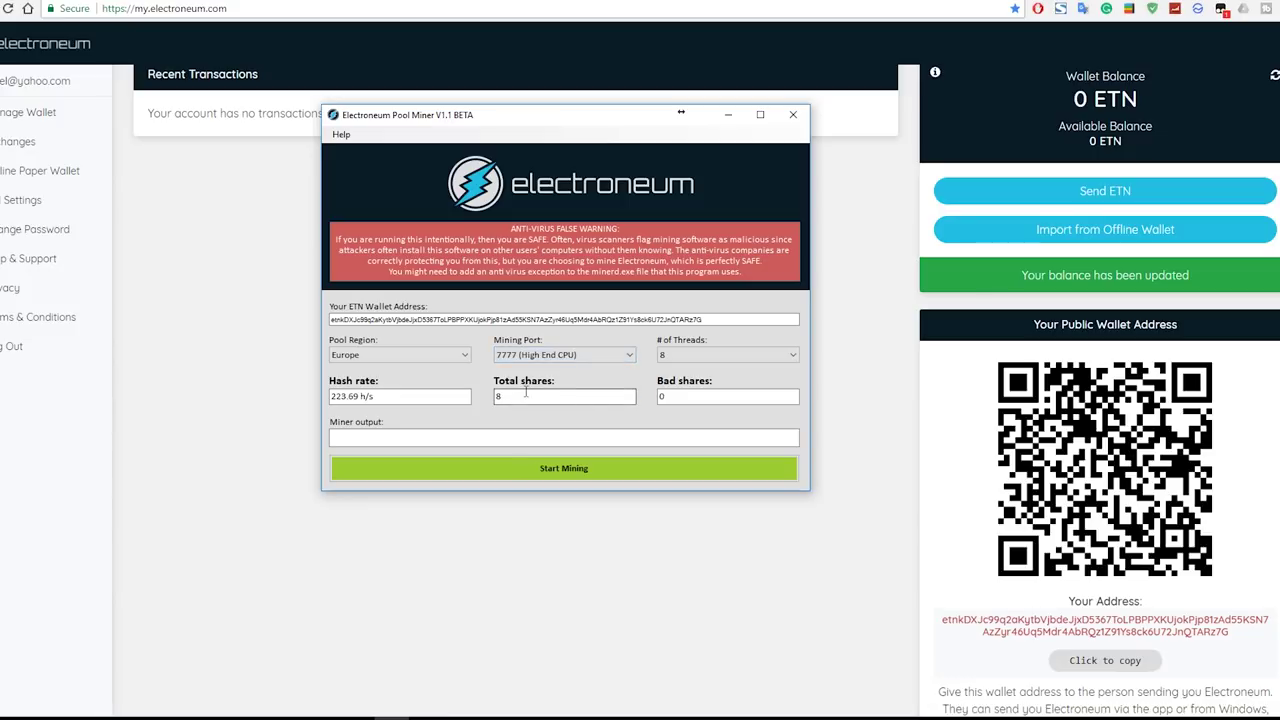
Check the thread count options, keep 8 threads and start mining.
click(705, 356)
click(706, 360)
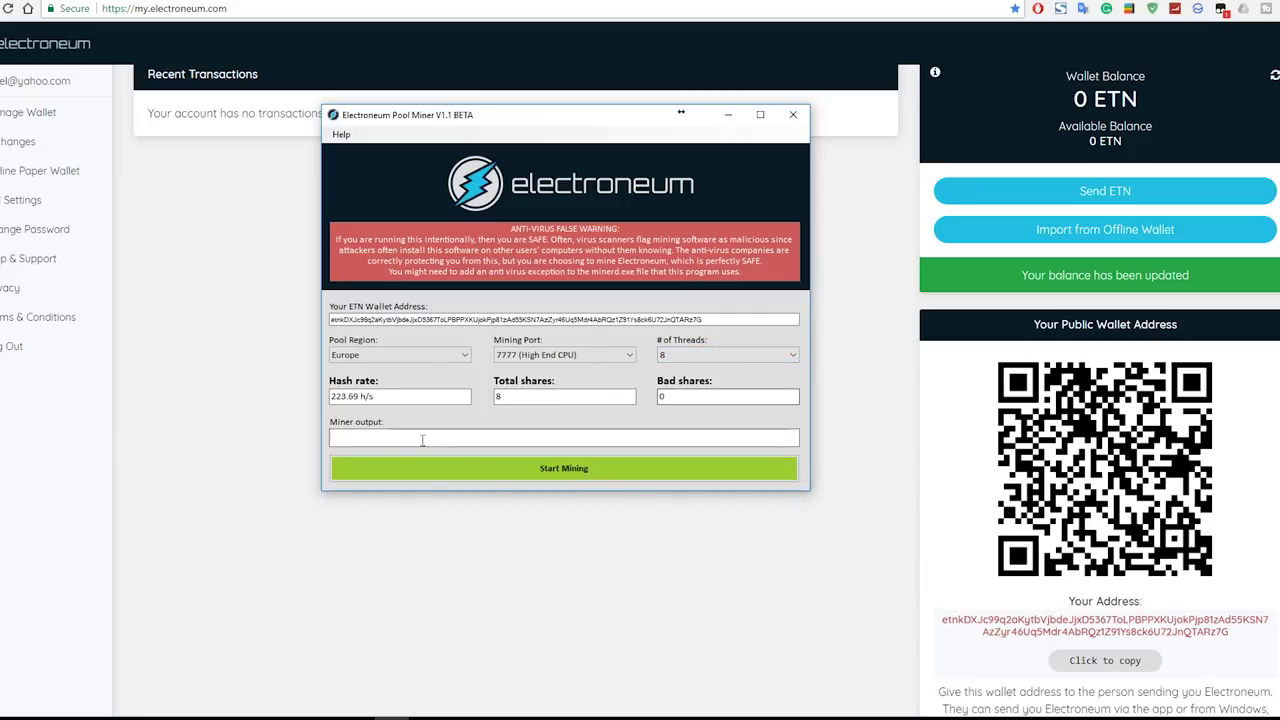
click(586, 469)
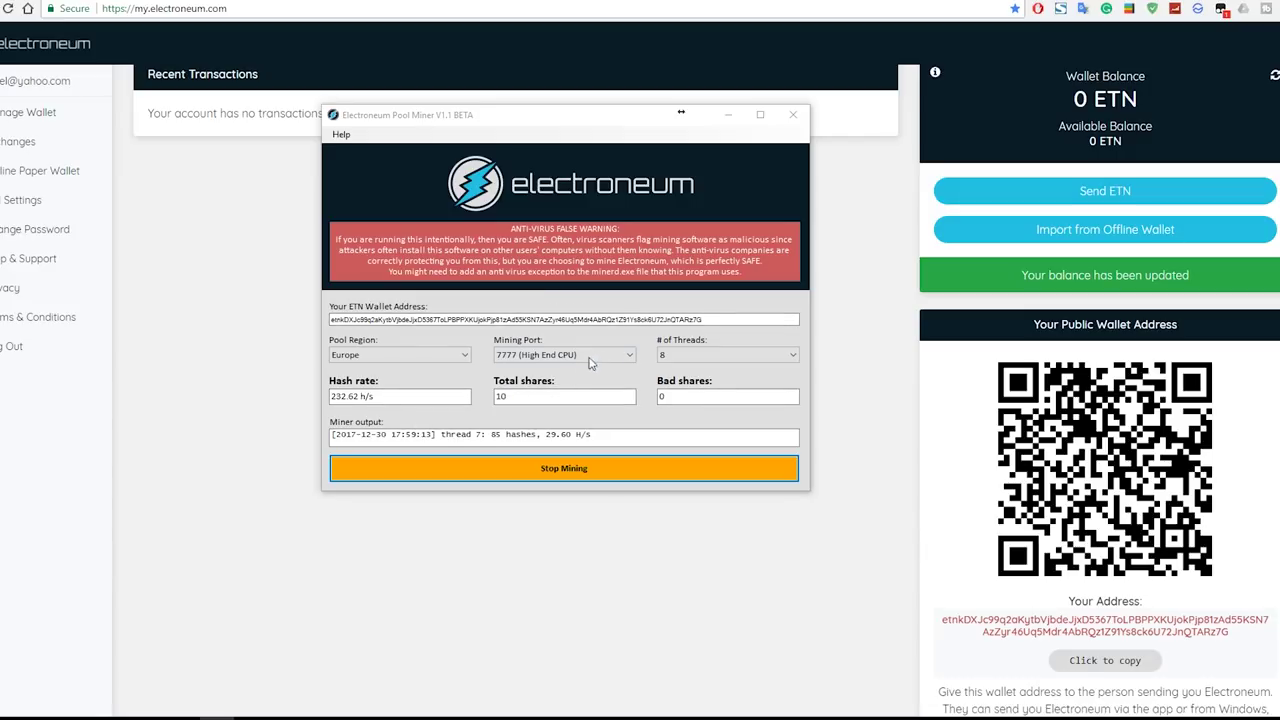
Review the thread count and mining port options in the Electroneum Pool Miner.
click(448, 127)
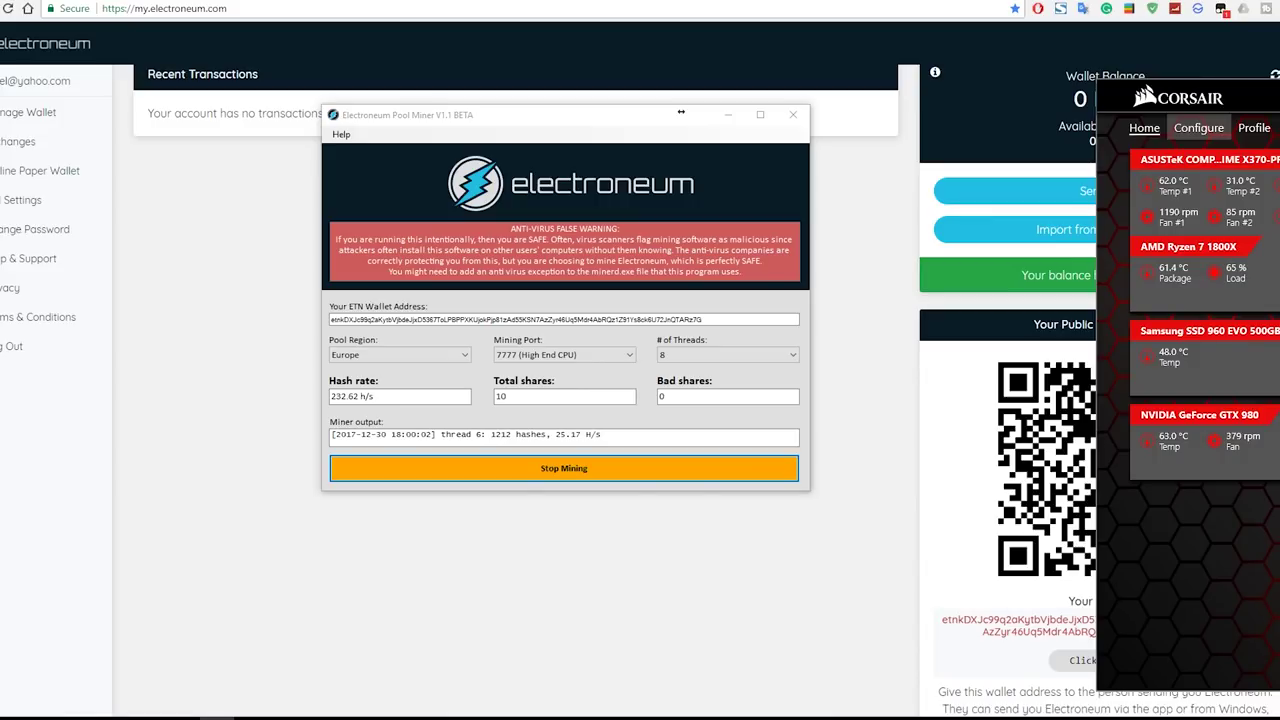
click(688, 354)
click(690, 356)
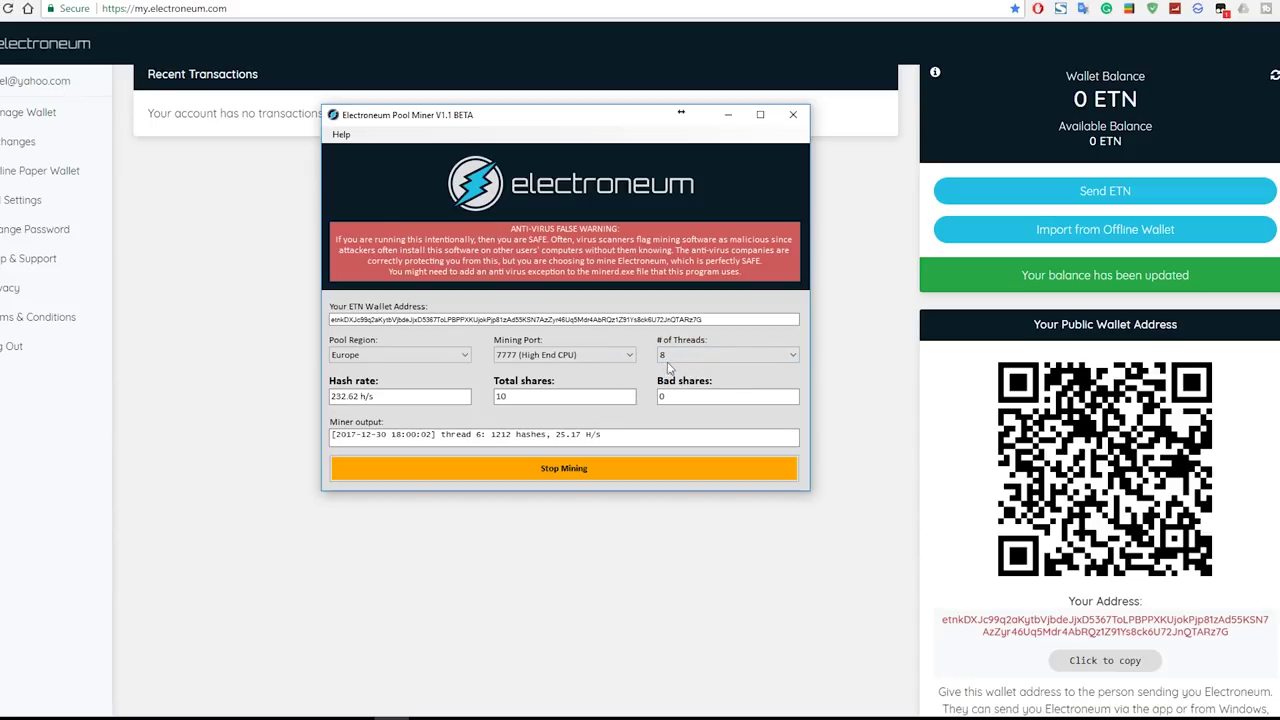
click(570, 355)
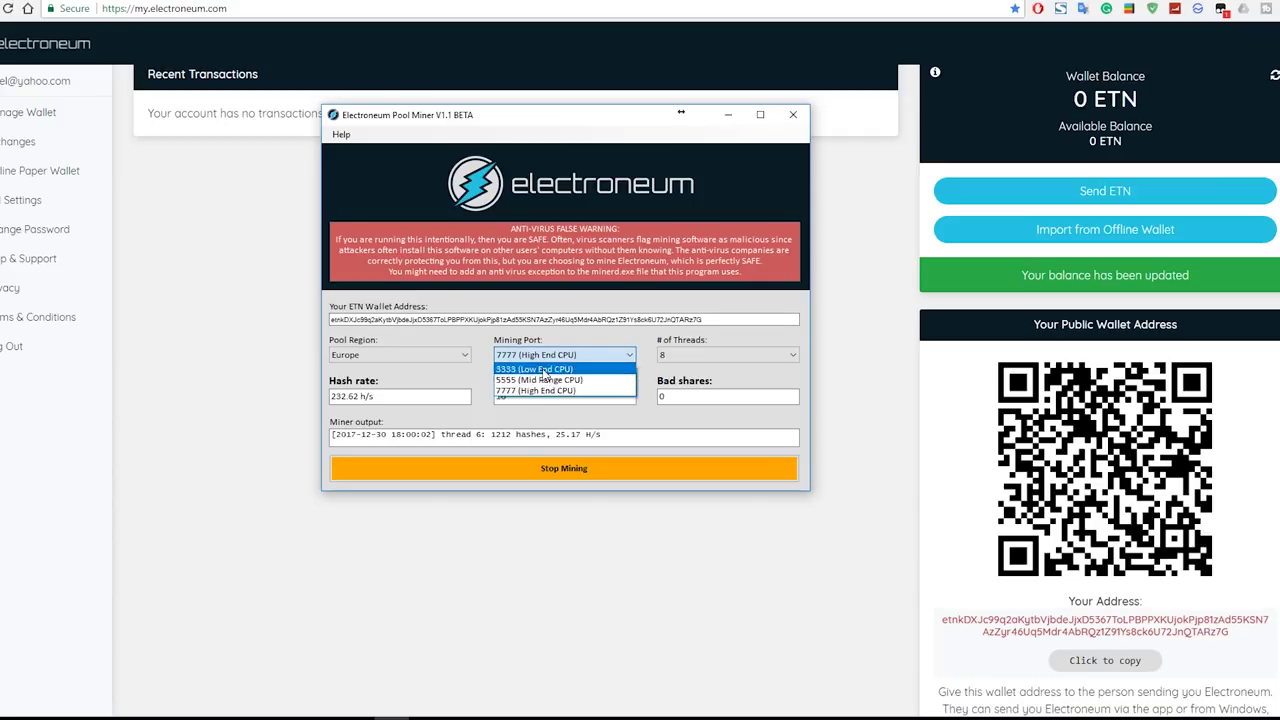
click(658, 384)
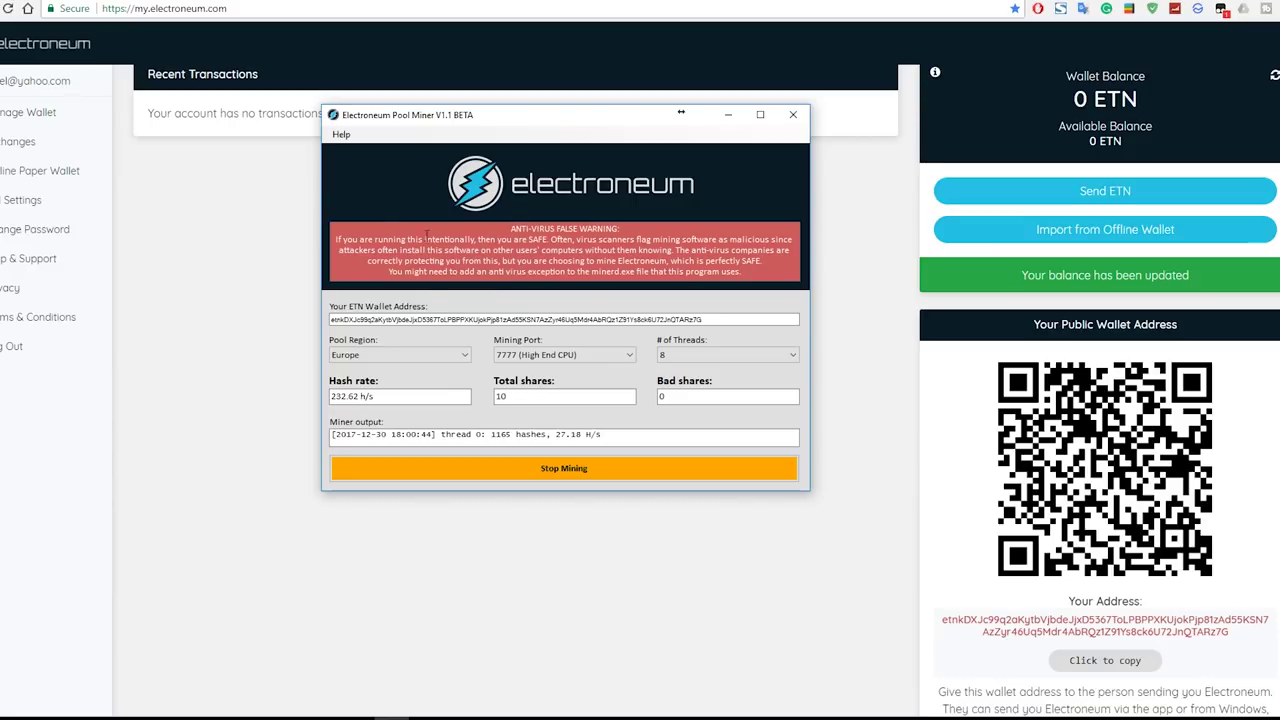
Open the Europe Electroneum pool website from the miner.
click(343, 135)
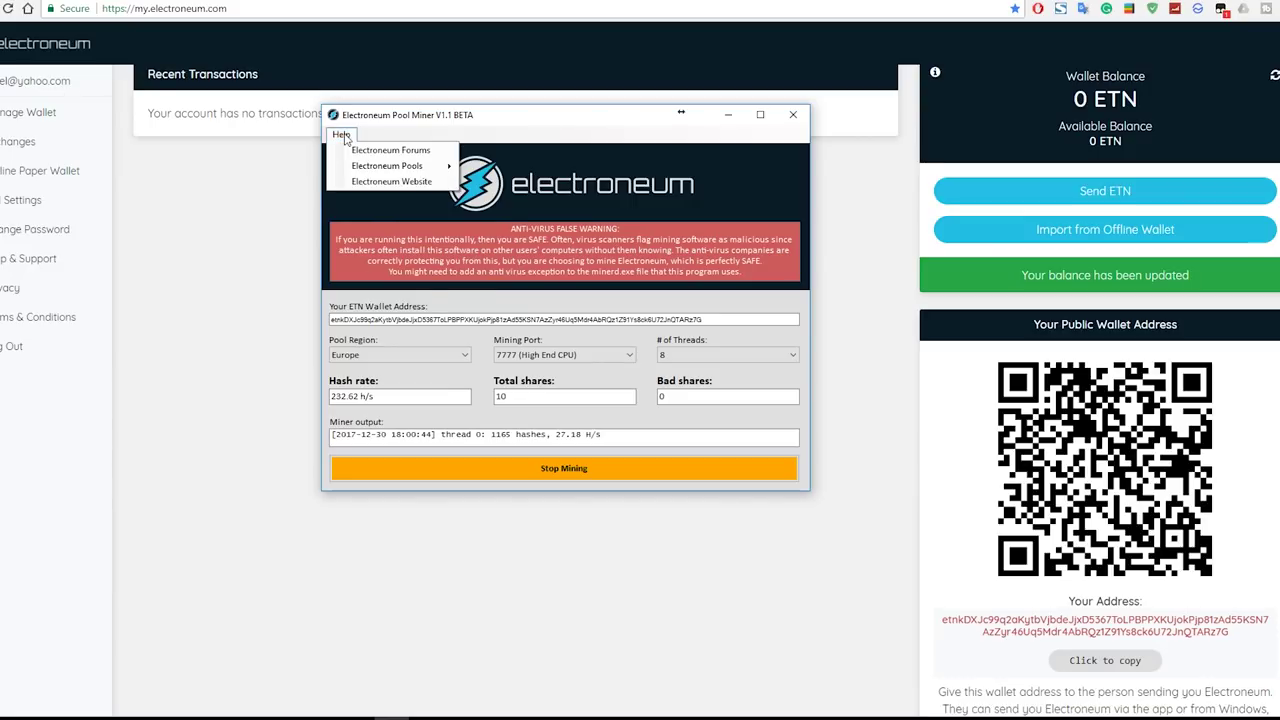
mouse_move(414, 170)
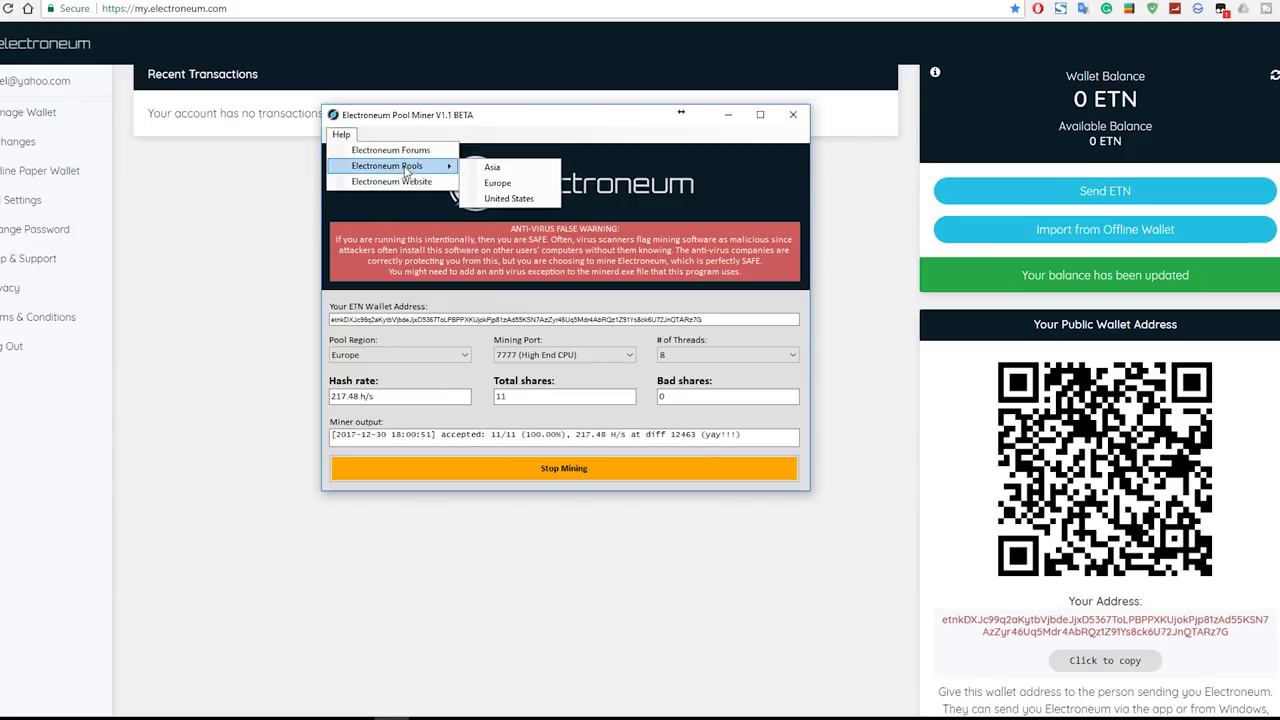
click(503, 185)
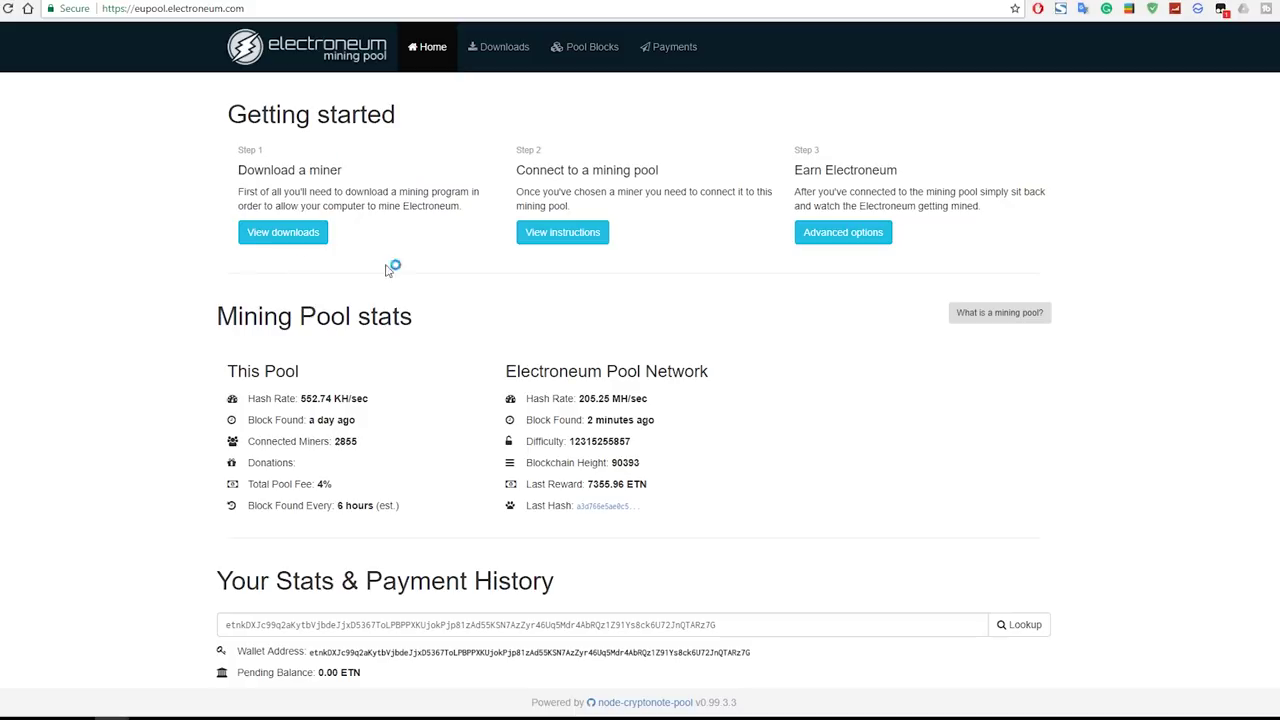
Look up the stats and payment history for the public wallet address on the pool site.
scroll(507, 340, down, 2)
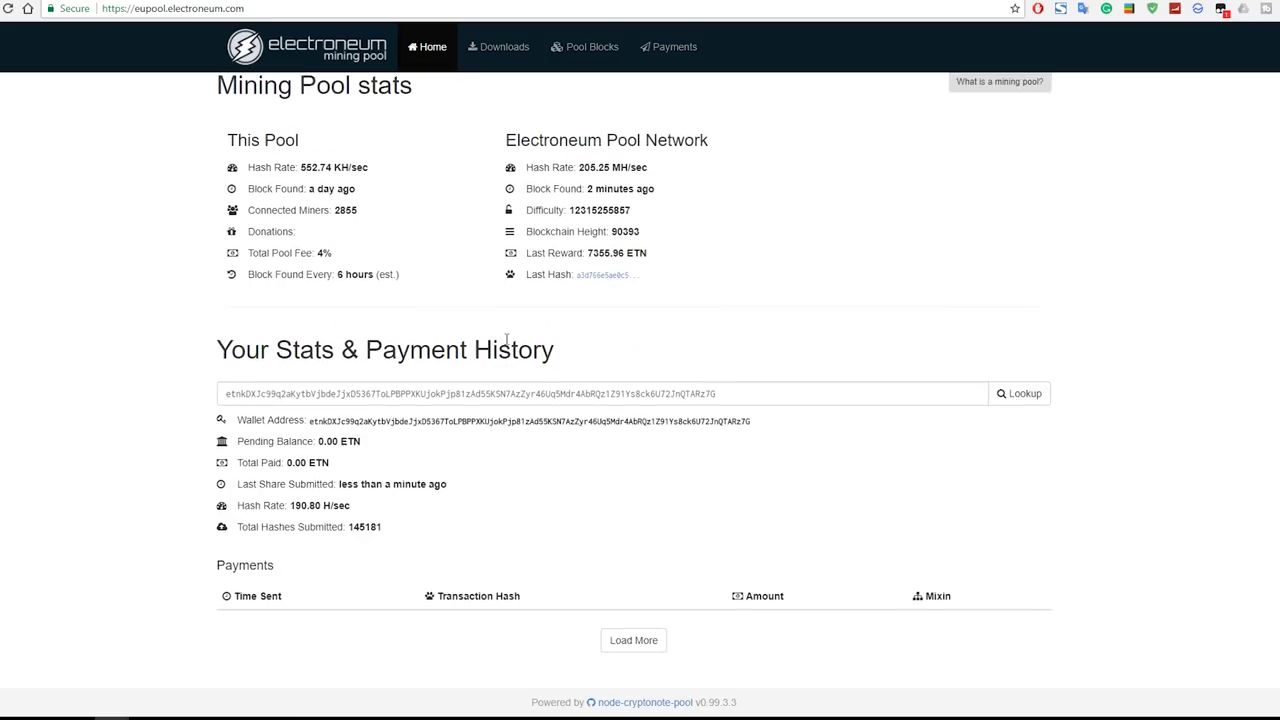
drag(766, 401, 157, 400)
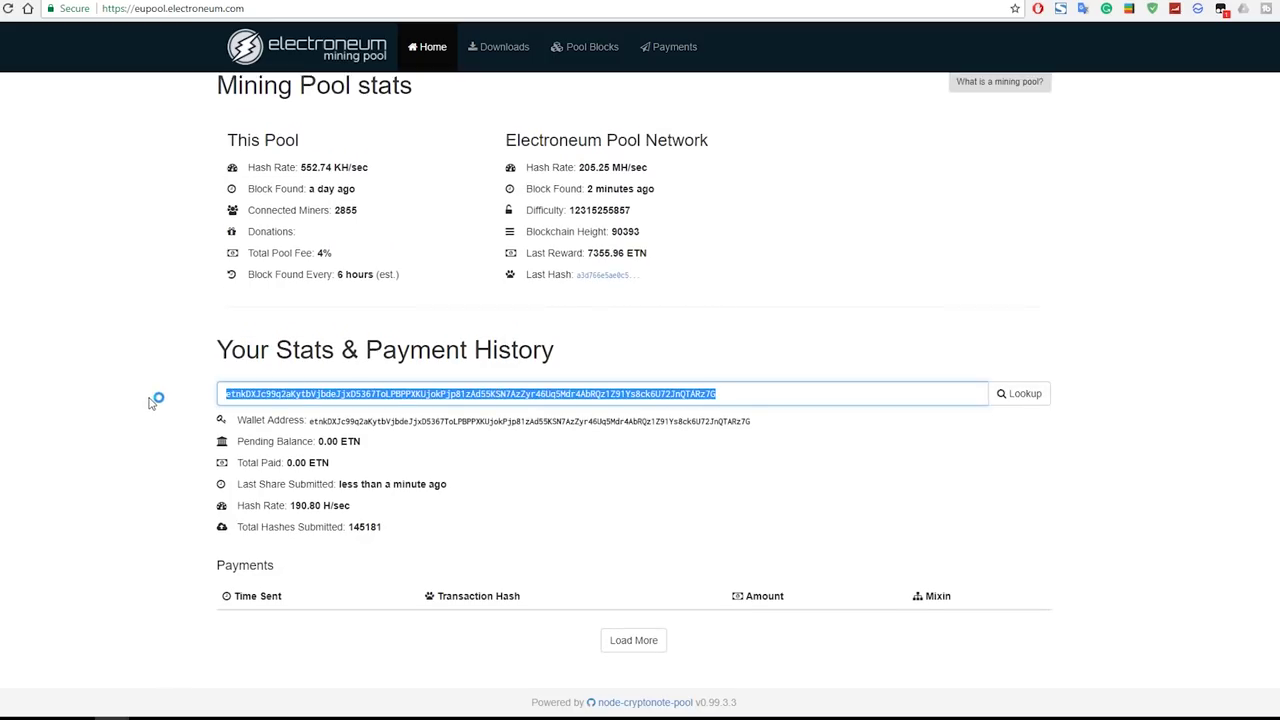
key(Return)
click(1030, 395)
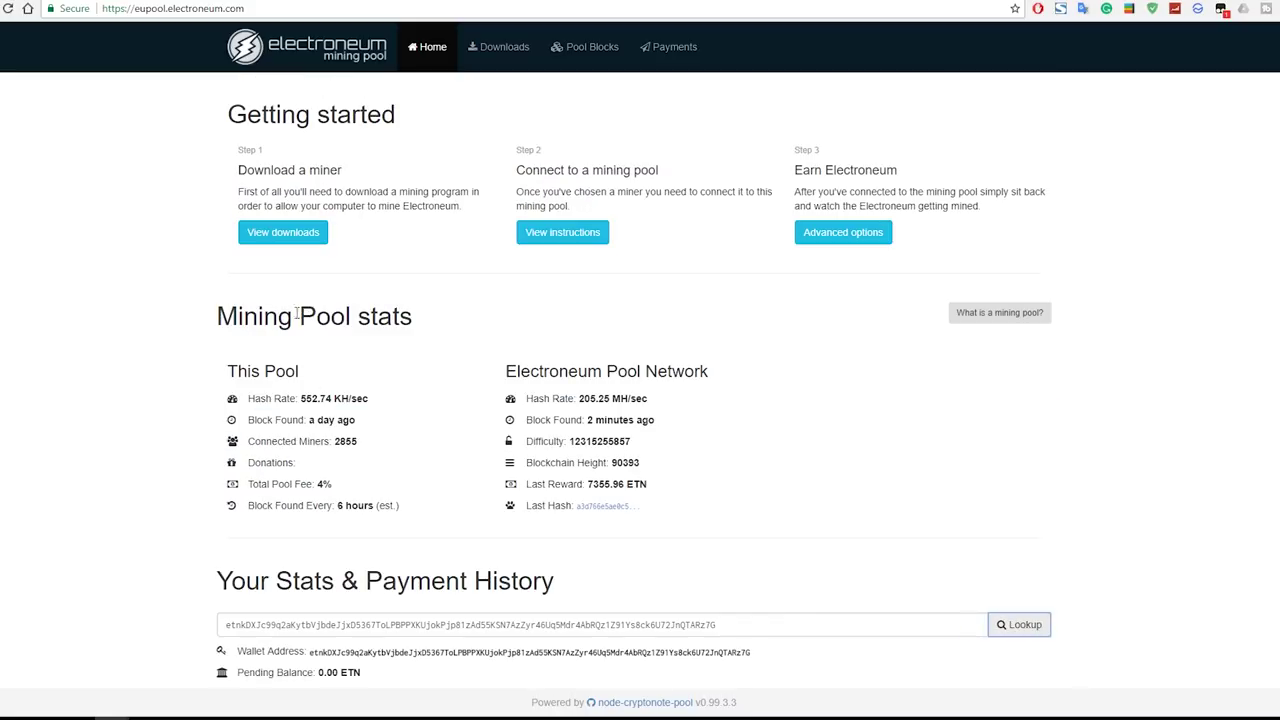
Examine the hash rate and last block found for this pool and for the Electroneum Pool Network.
scroll(297, 312, down, 1)
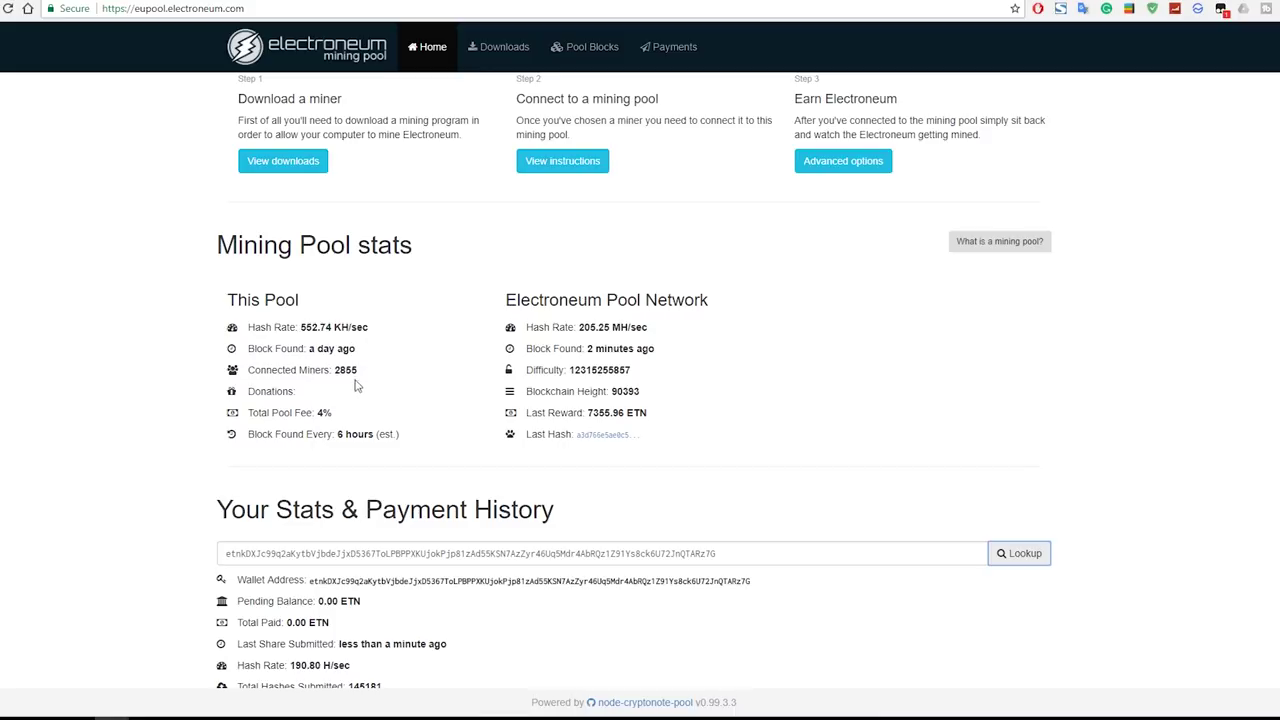
drag(332, 370, 366, 351)
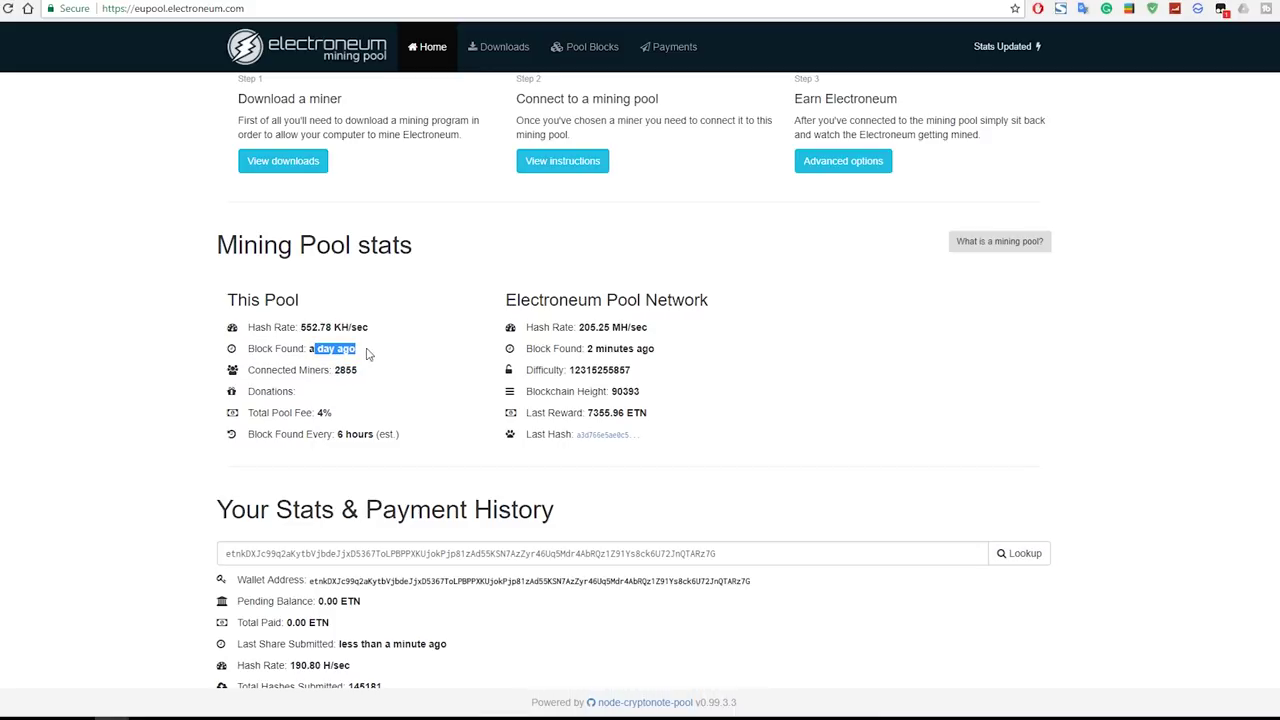
click(308, 328)
drag(304, 322, 374, 332)
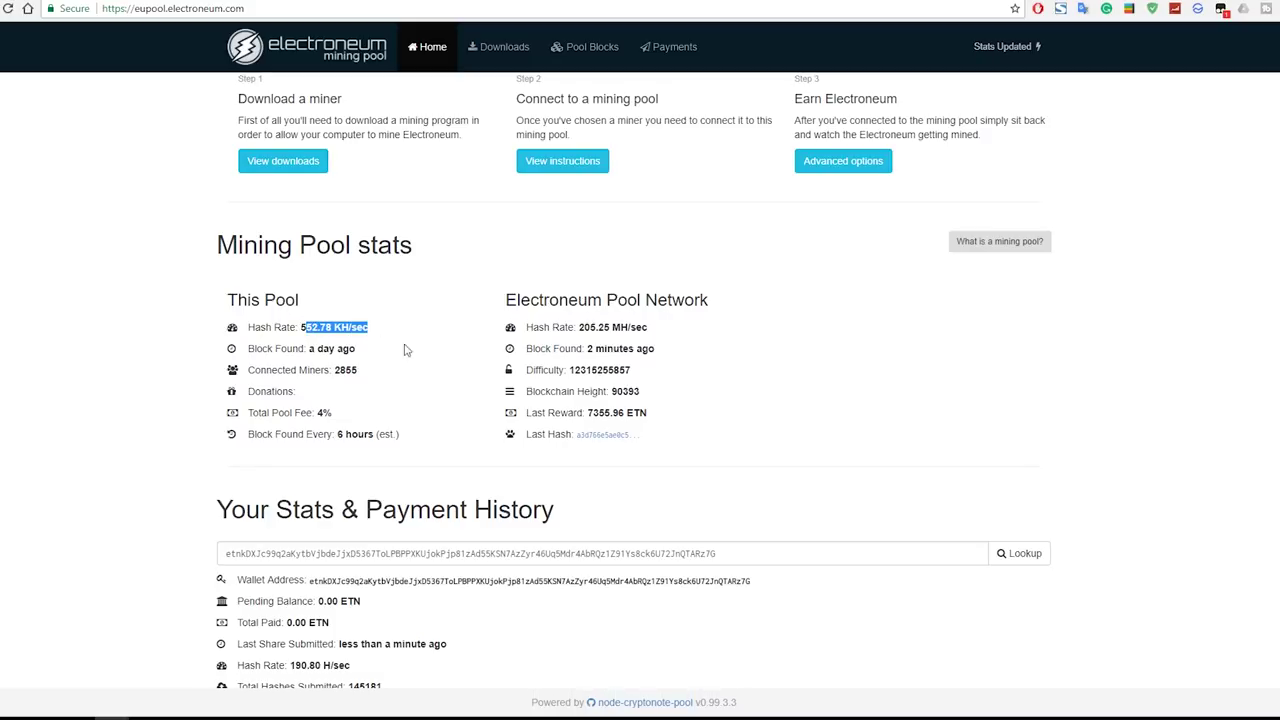
click(622, 346)
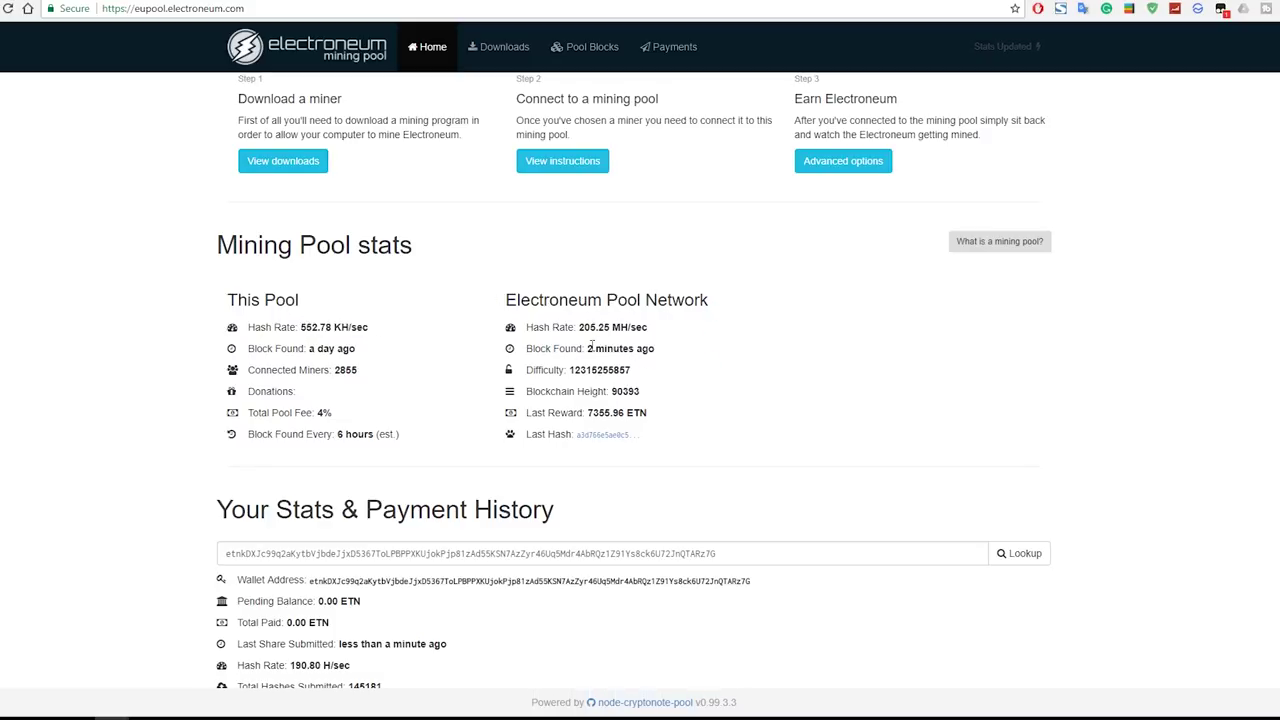
drag(589, 343, 657, 353)
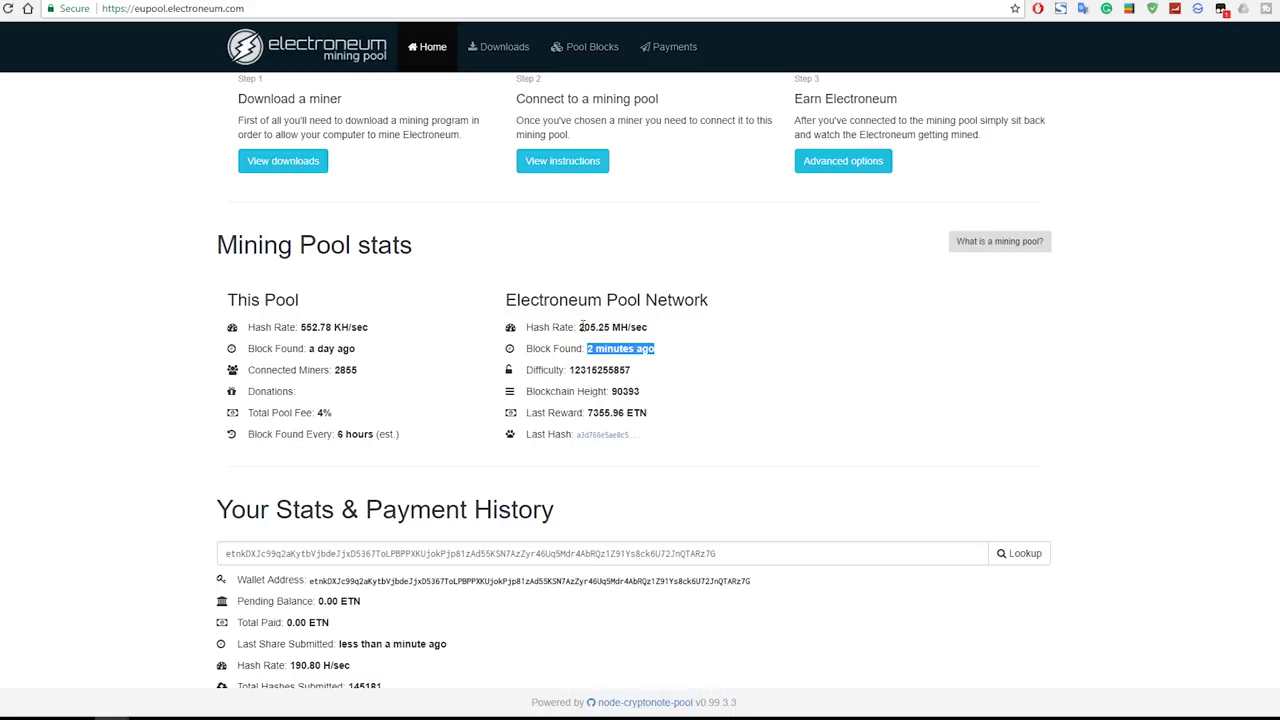
drag(580, 325, 650, 330)
click(714, 410)
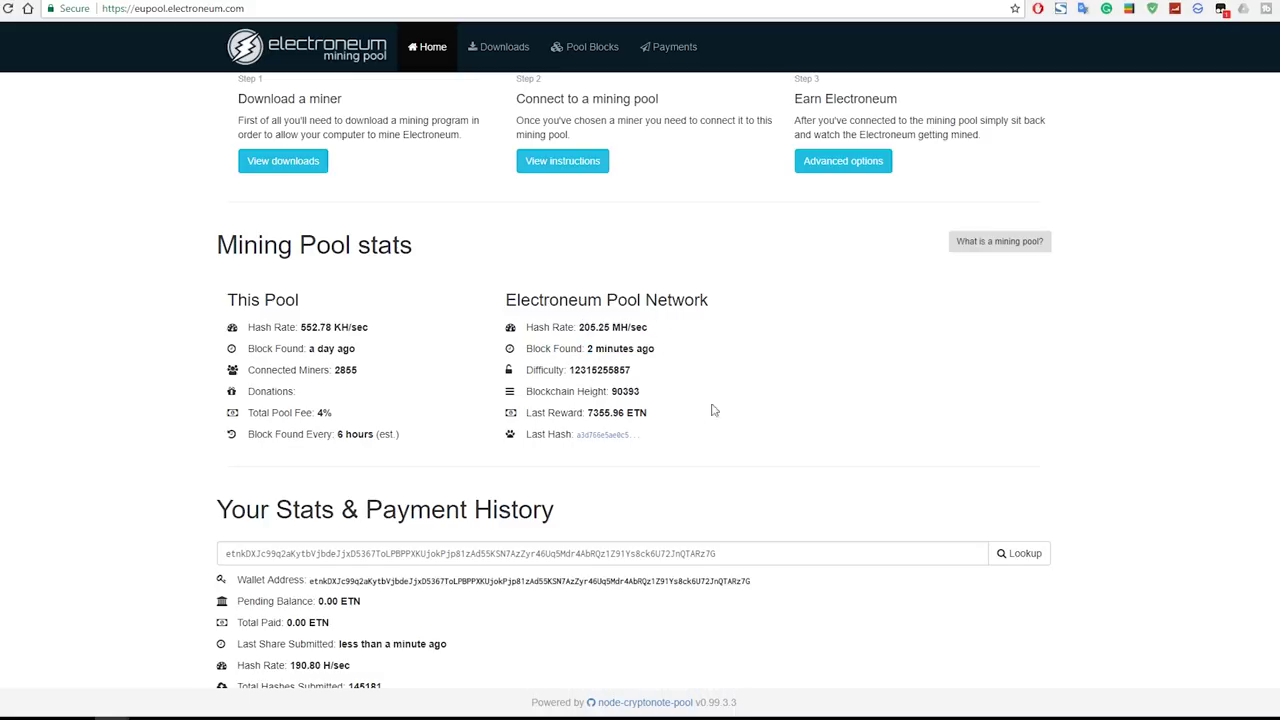
Check the wallet's own hash rate and total hashes submitted under Your Stats & Payment History.
scroll(714, 410, down, 3)
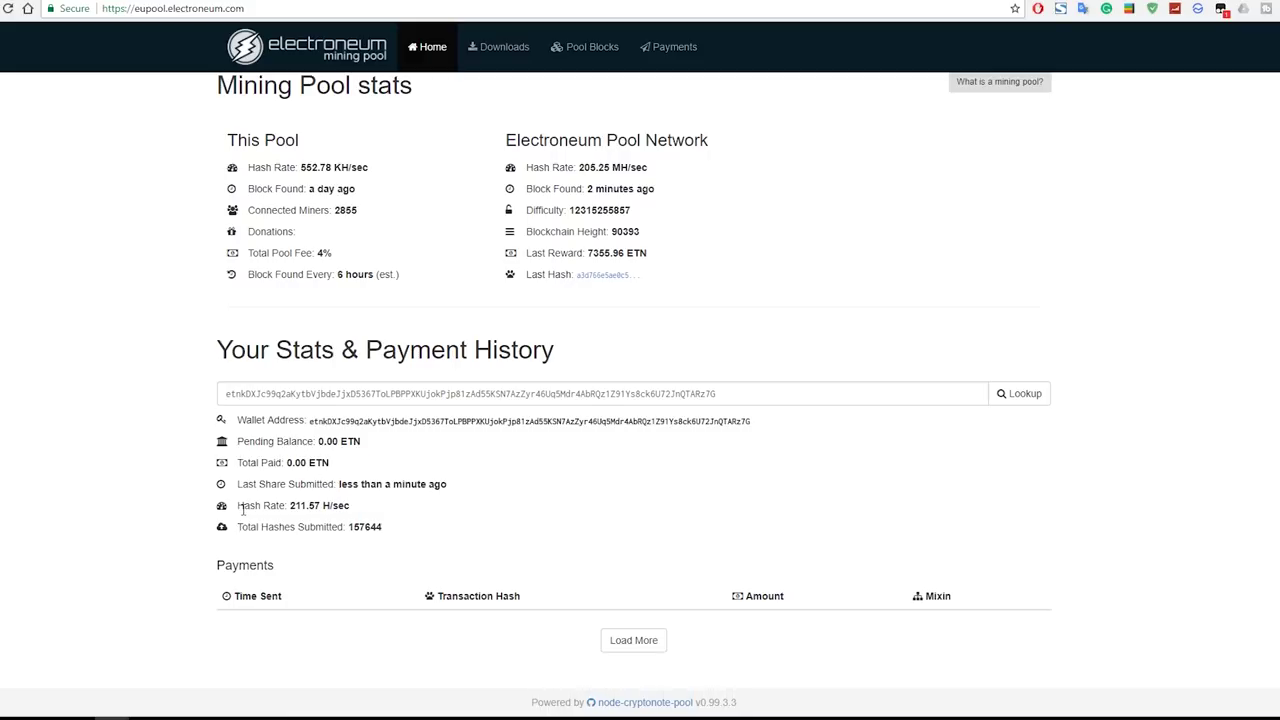
drag(290, 508, 391, 511)
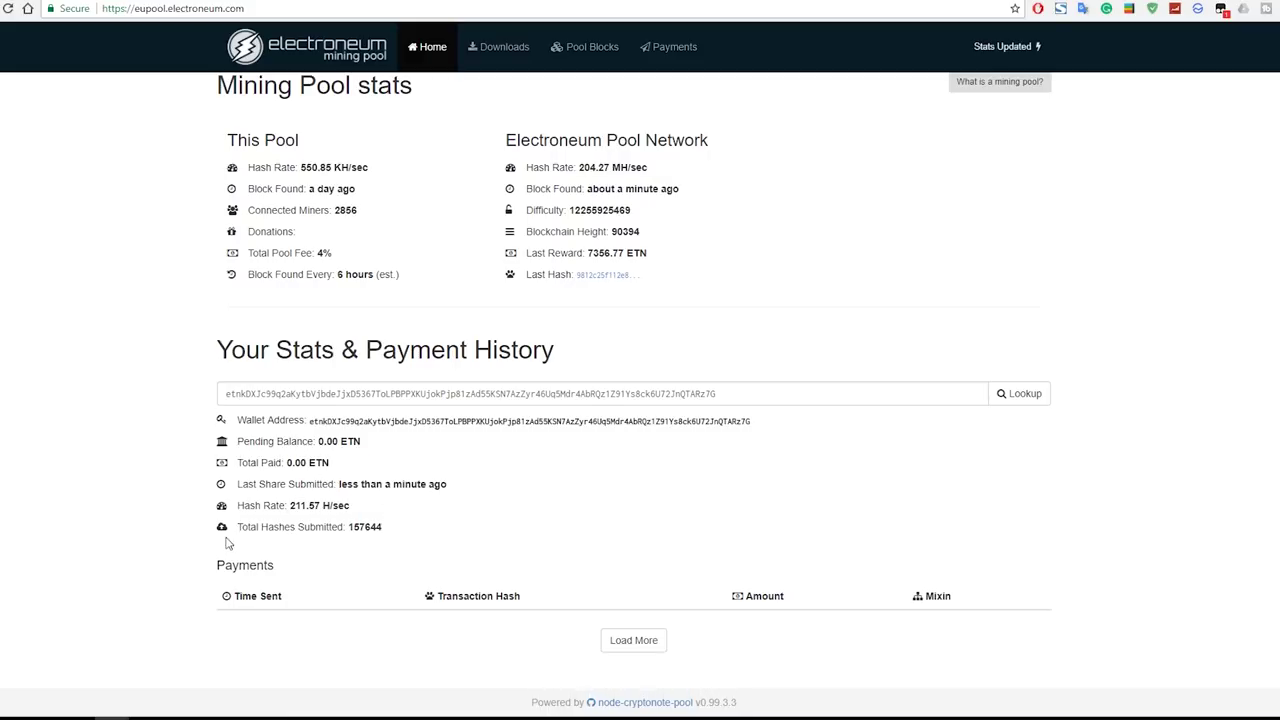
drag(352, 527, 382, 528)
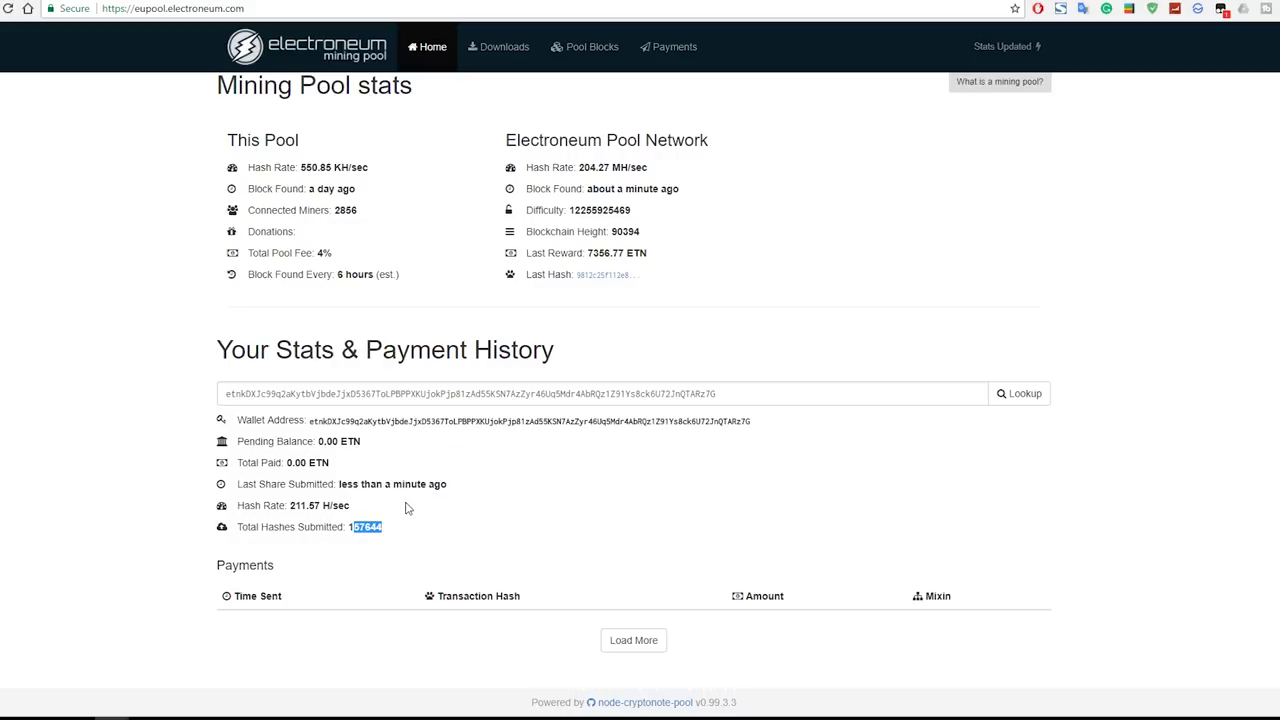
Open the pool's Payments page and check the minimum payment threshold.
scroll(407, 509, up, 2)
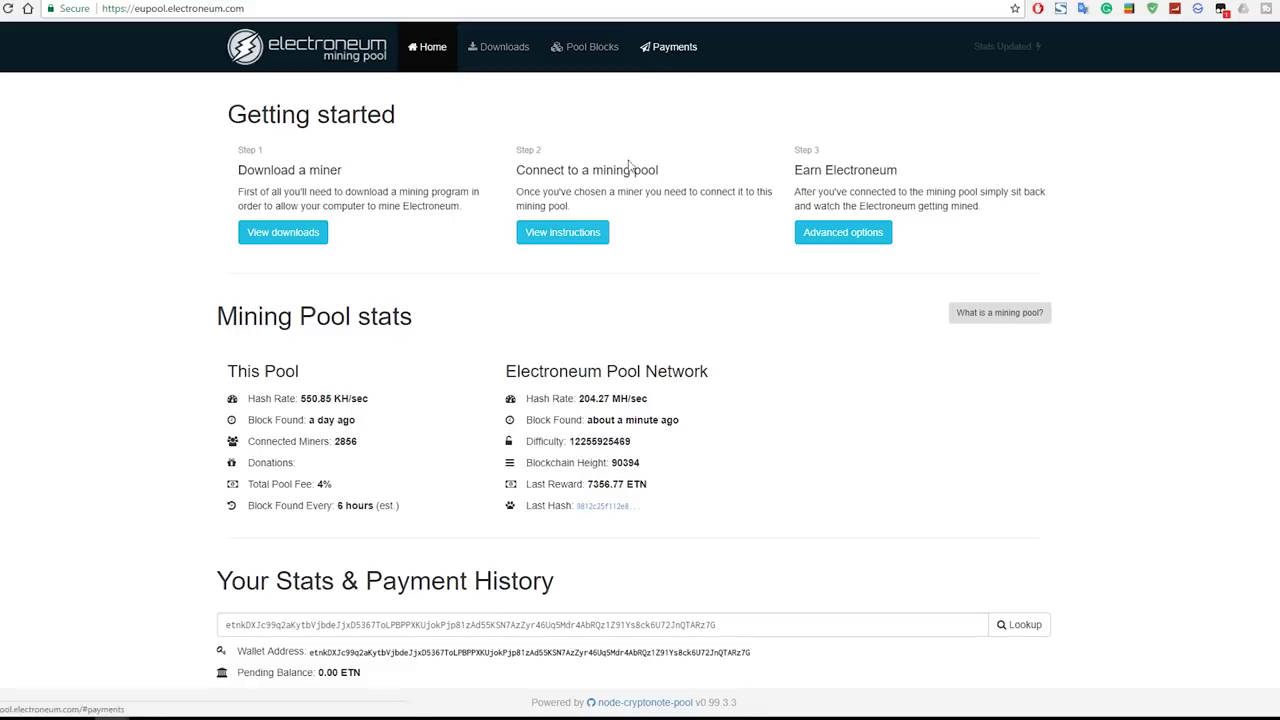
click(674, 56)
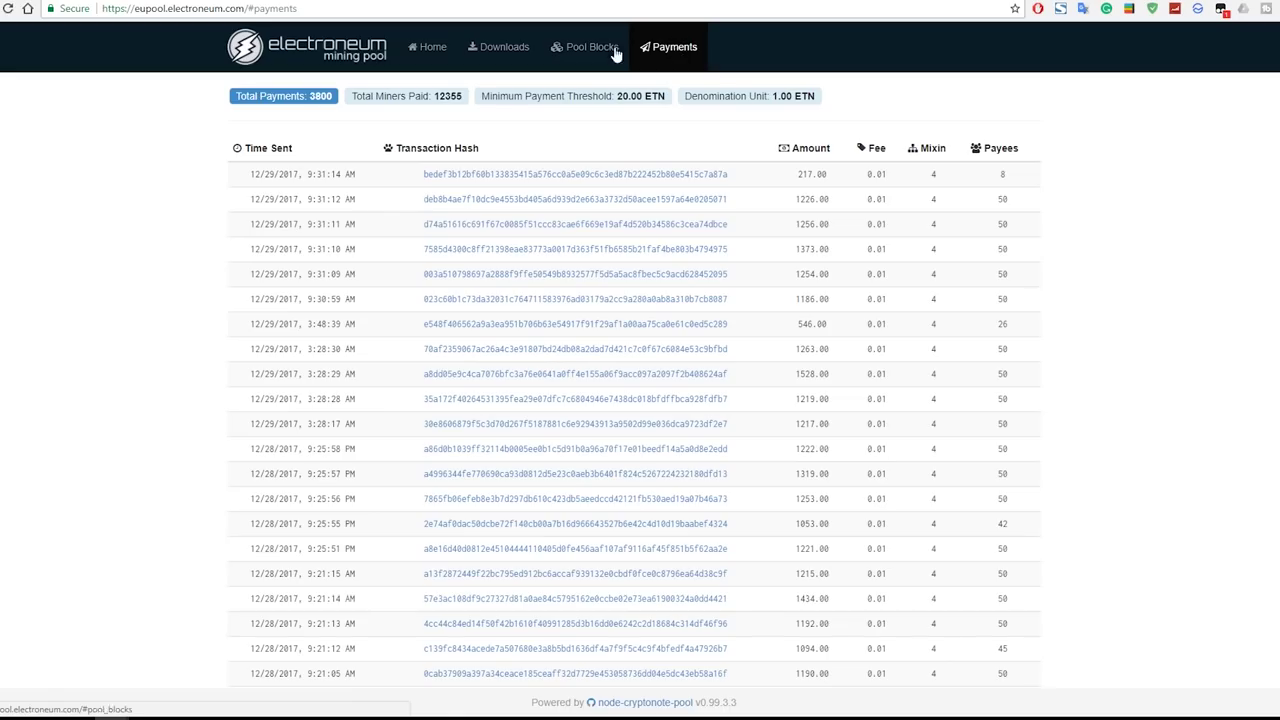
drag(483, 96, 660, 97)
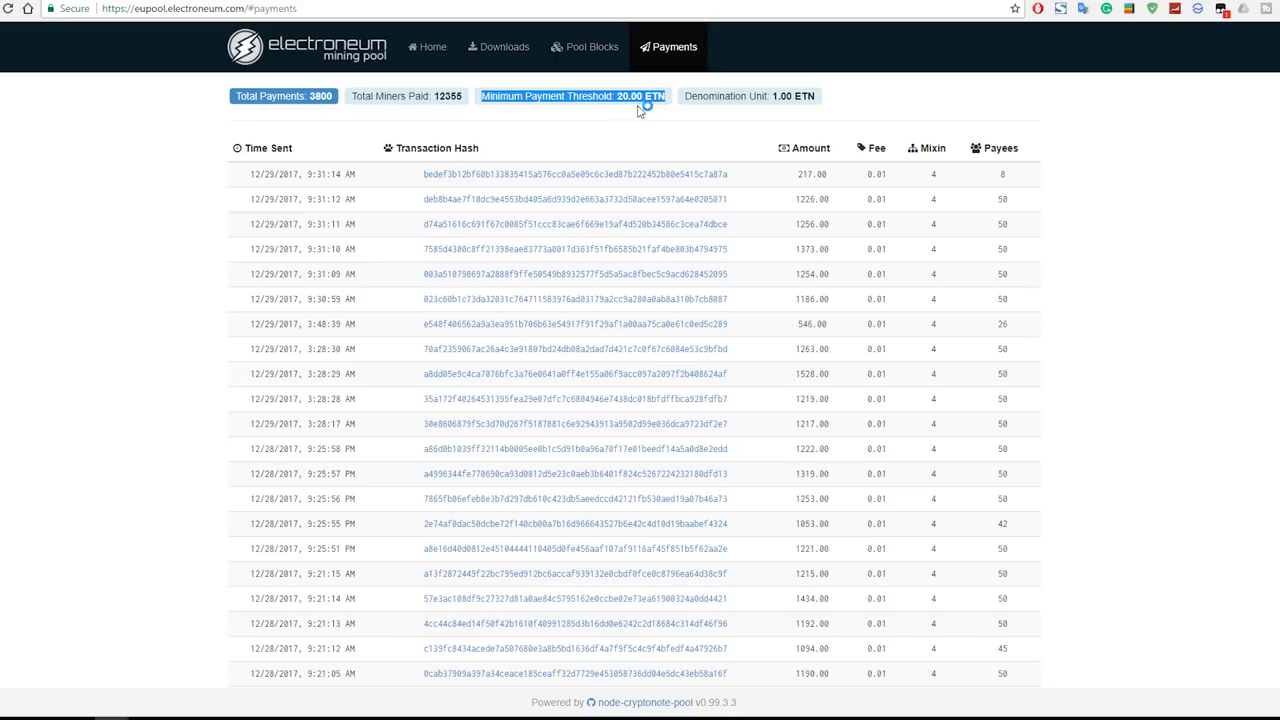
click(683, 116)
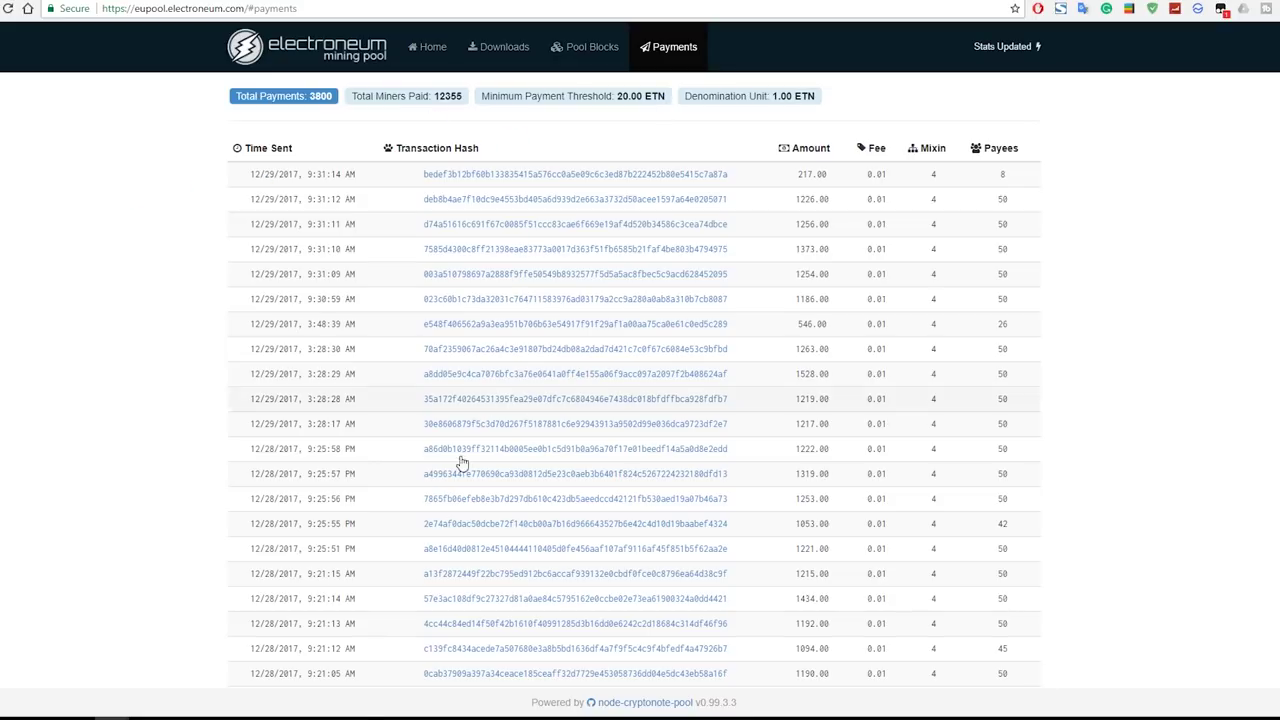
Check the balance in the wallet manager, return to the pool site and look through its payment list.
key(ctrl+Tab)
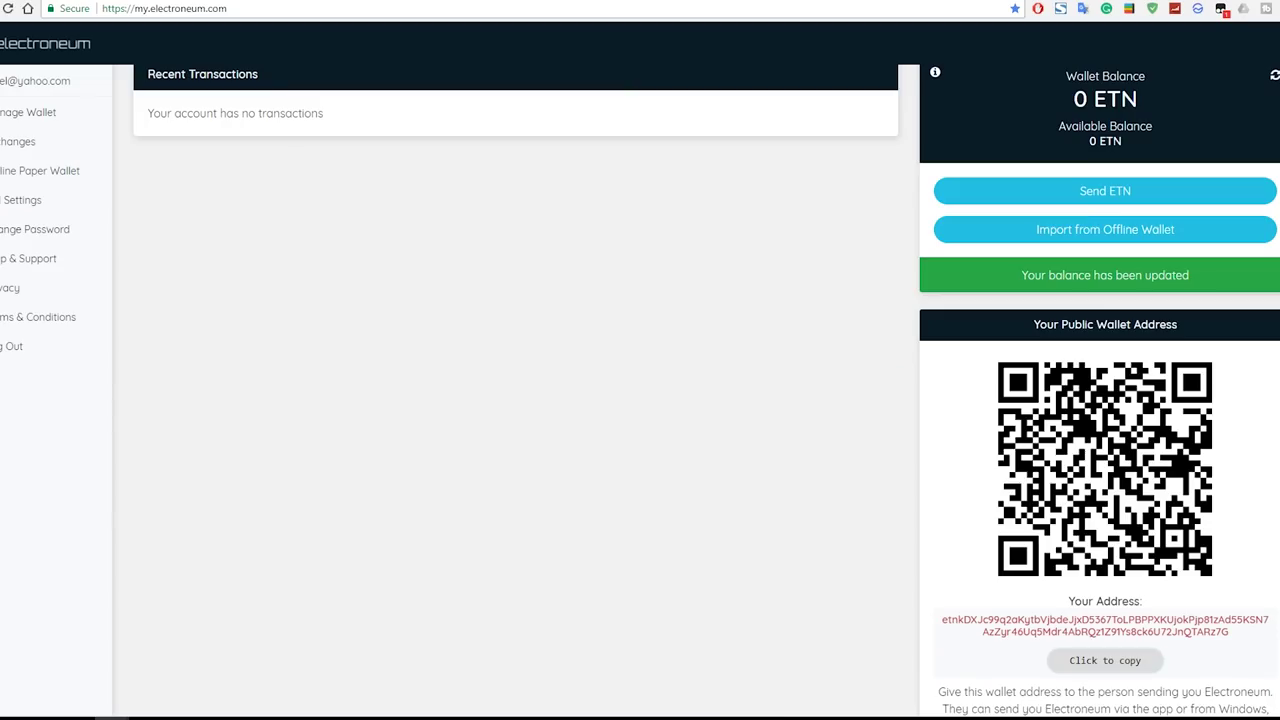
key(ctrl+Tab)
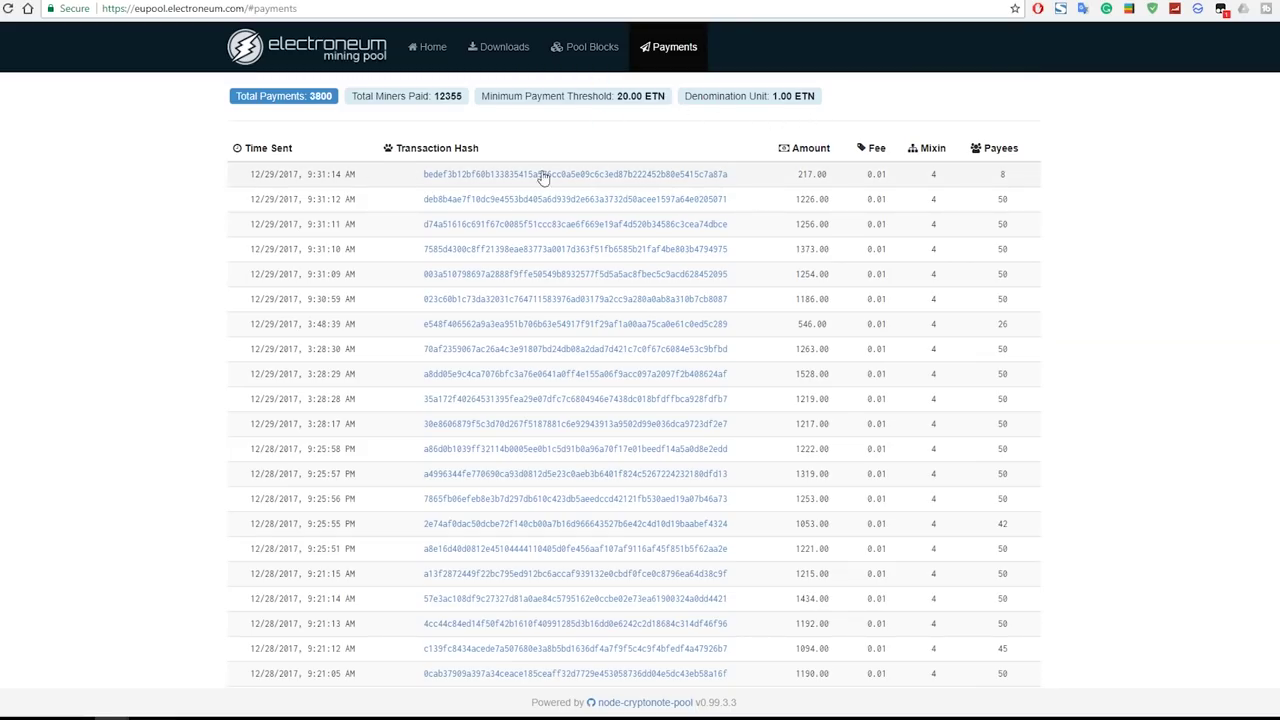
scroll(706, 249, down, 3)
scroll(645, 288, up, 3)
Return to the pool's home page and compare when the network and this pool last found a block.
click(433, 47)
scroll(429, 303, down, 3)
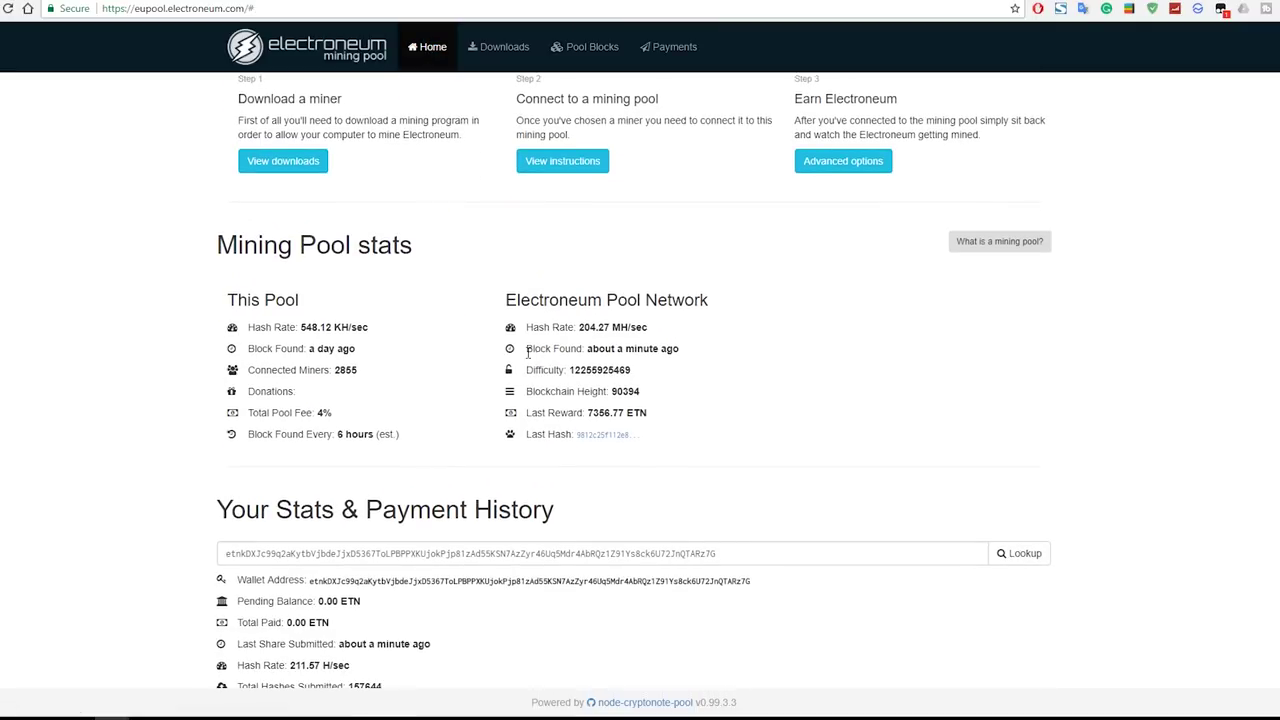
drag(586, 350, 700, 358)
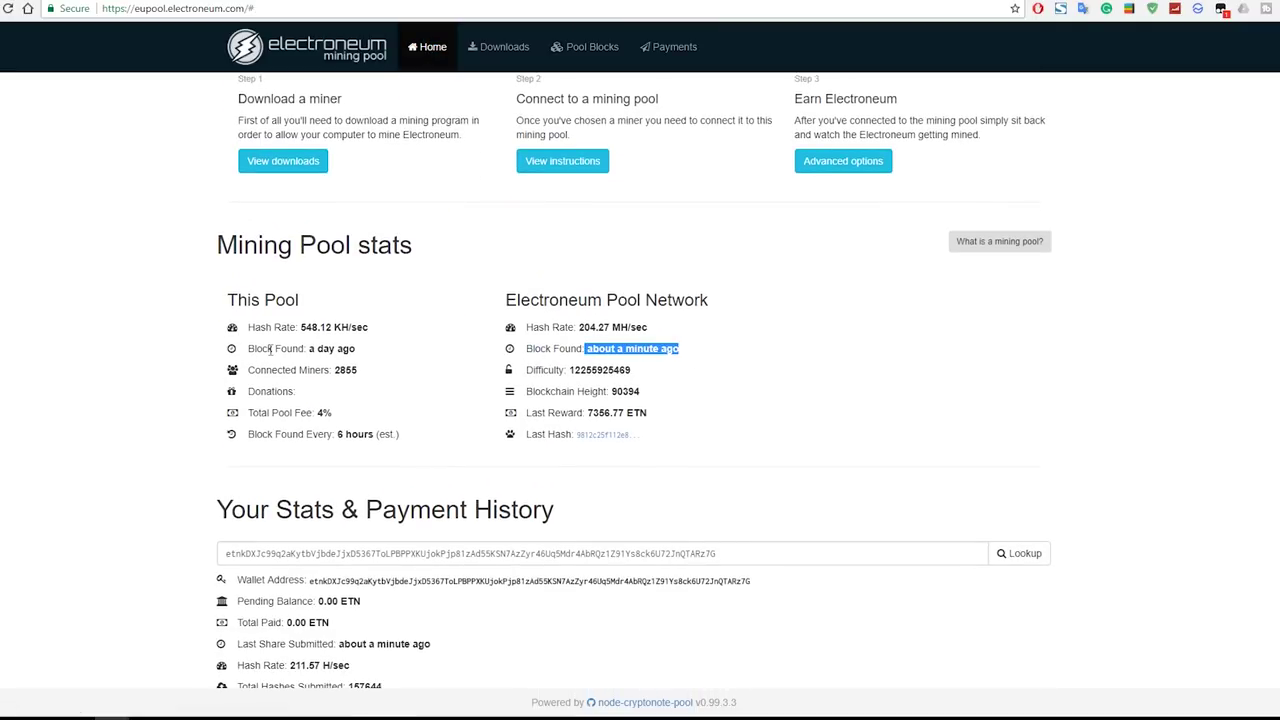
drag(307, 349, 373, 359)
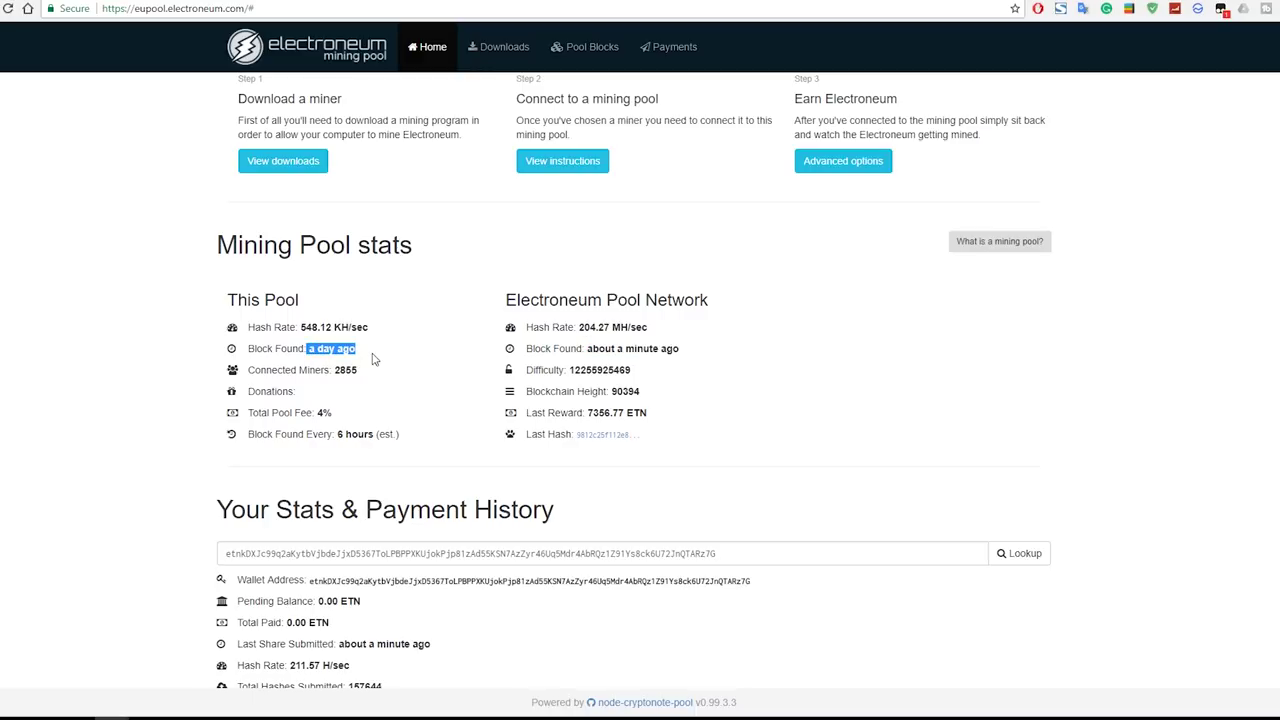
click(328, 353)
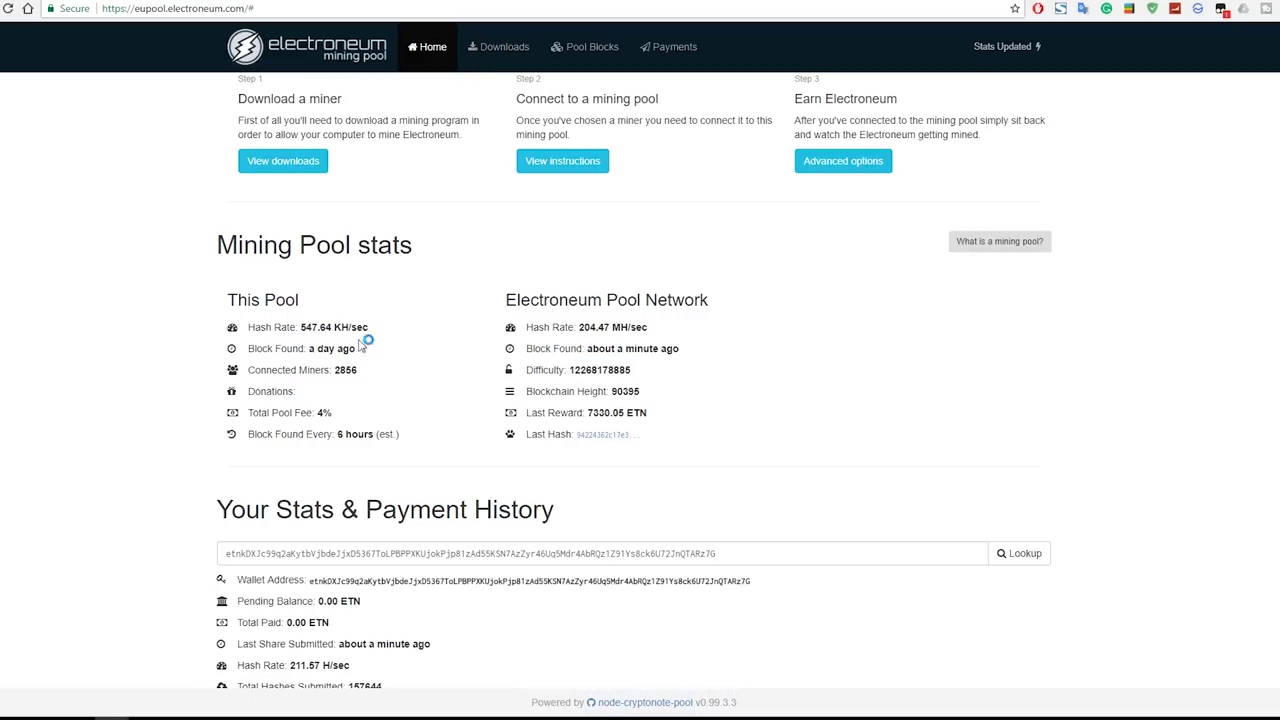
Review the wallet's pending balance, total paid and payment history below the mining pool stats.
scroll(347, 383, down, 1)
scroll(347, 383, down, 3)
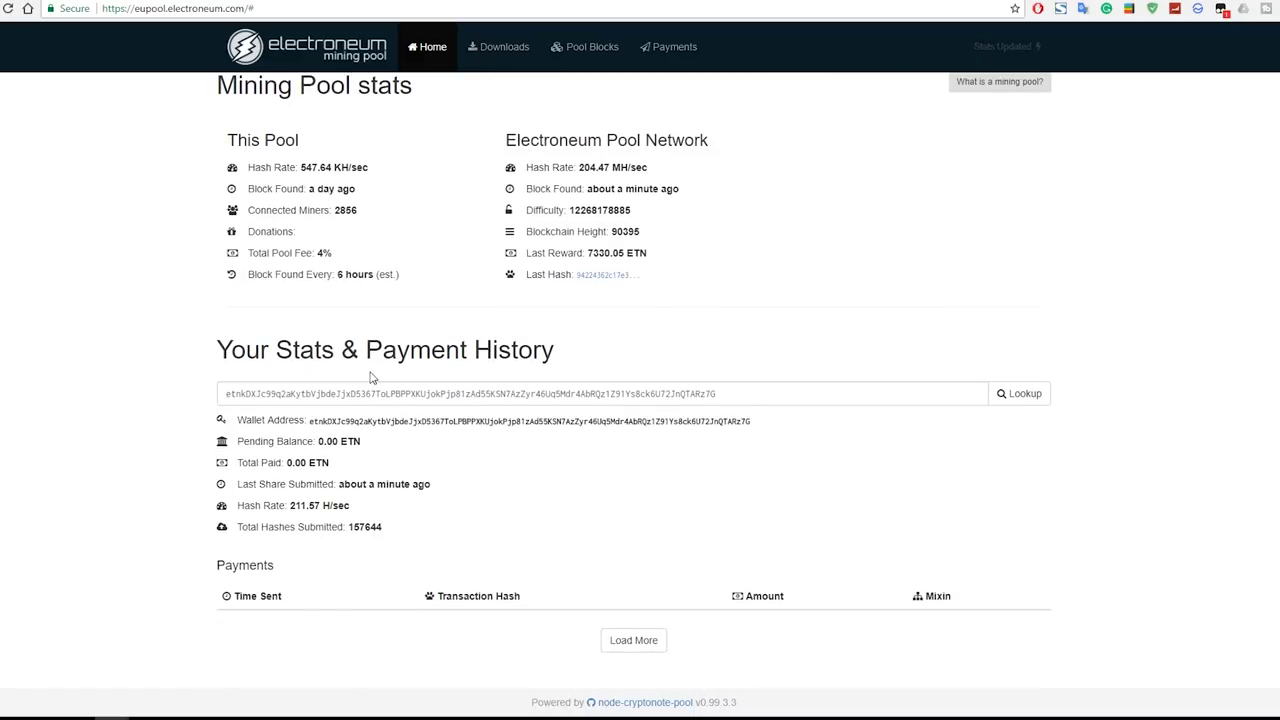
scroll(370, 378, up, 3)
scroll(415, 422, down, 3)
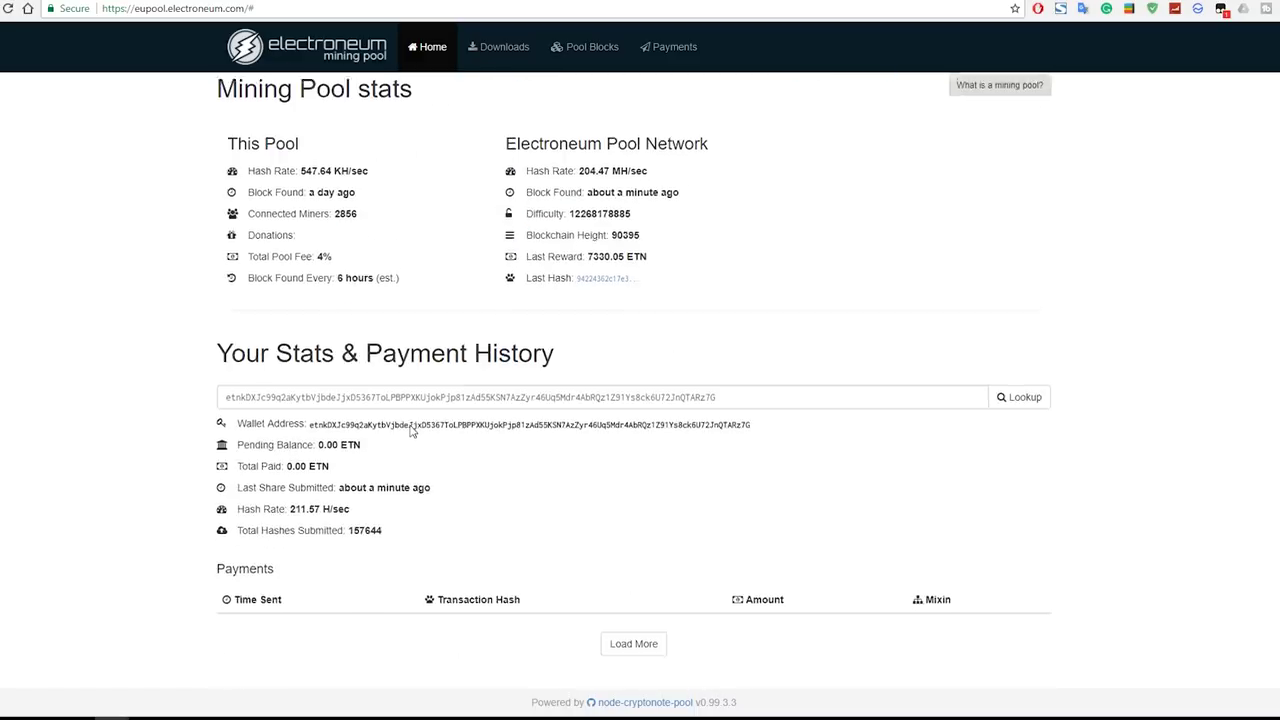
scroll(408, 458, up, 1)
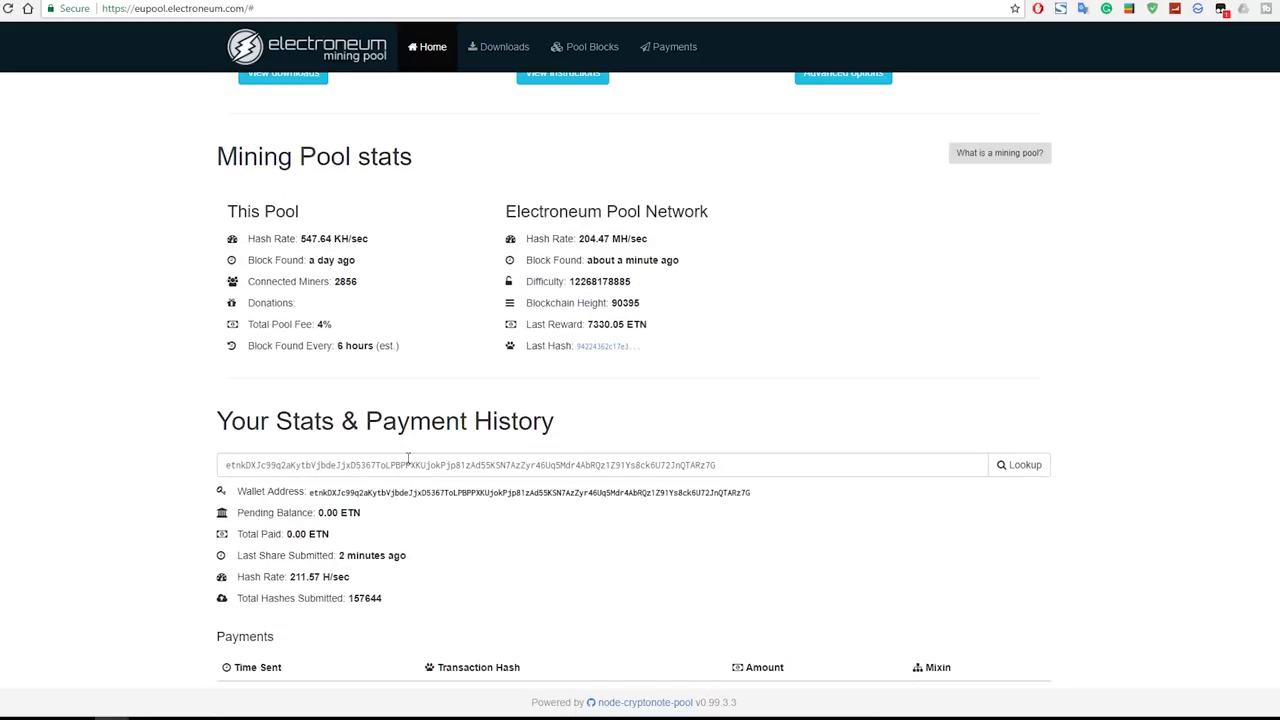
scroll(408, 460, up, 1)
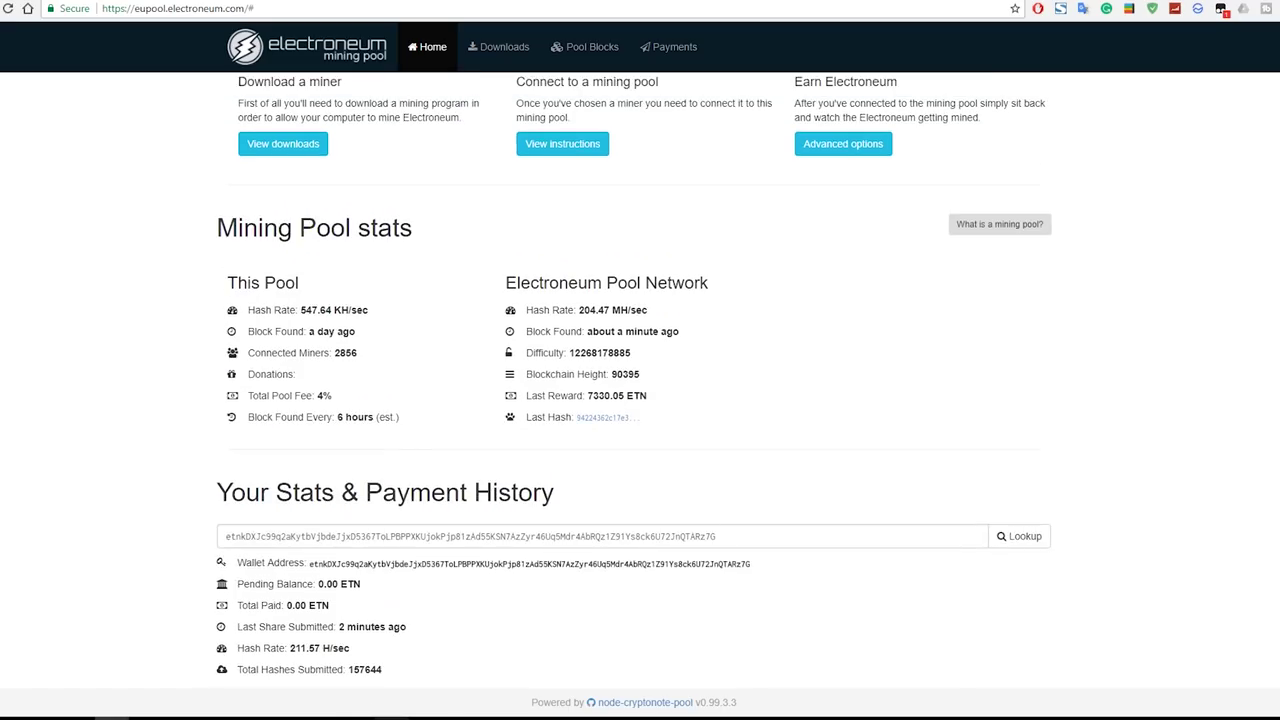
Switch to the Electroneum Pool Miner and move its window aside to uncover the This Pool stats.
click(391, 716)
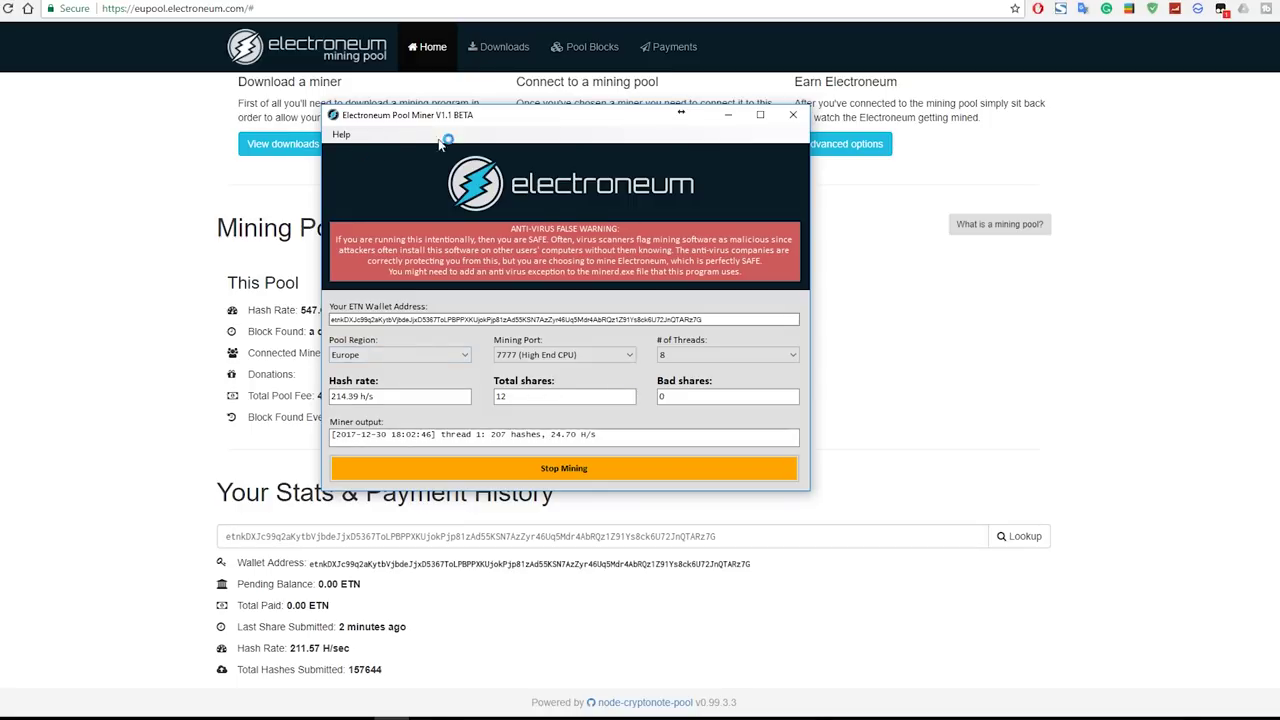
drag(450, 117, 716, 128)
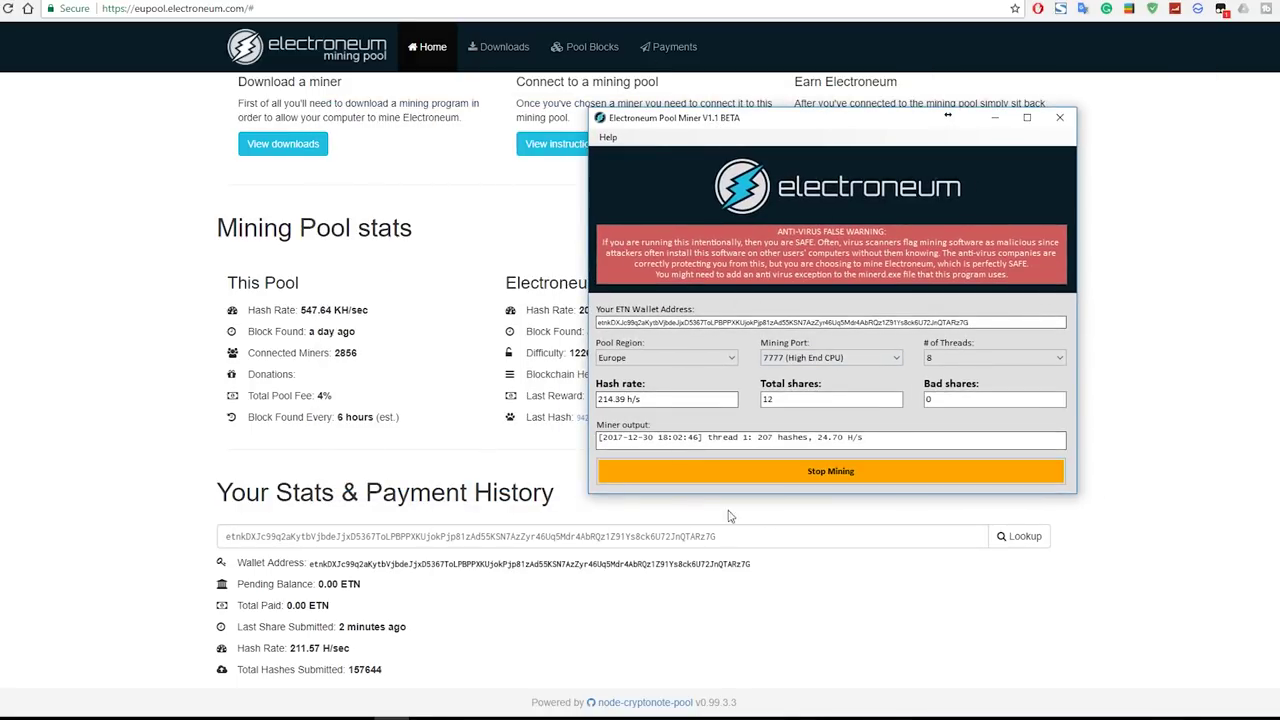
Stop mining in the Electroneum Pool Miner and close its window.
click(840, 482)
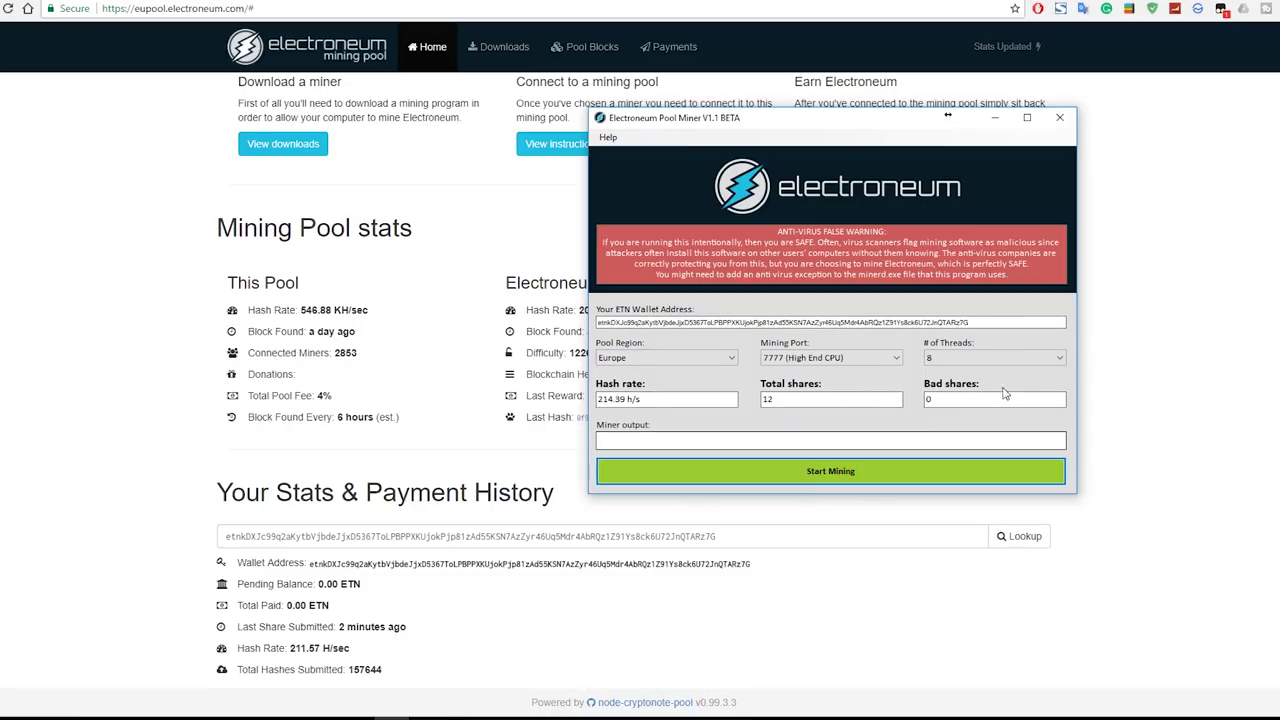
click(1060, 120)
scroll(746, 337, up, 1)
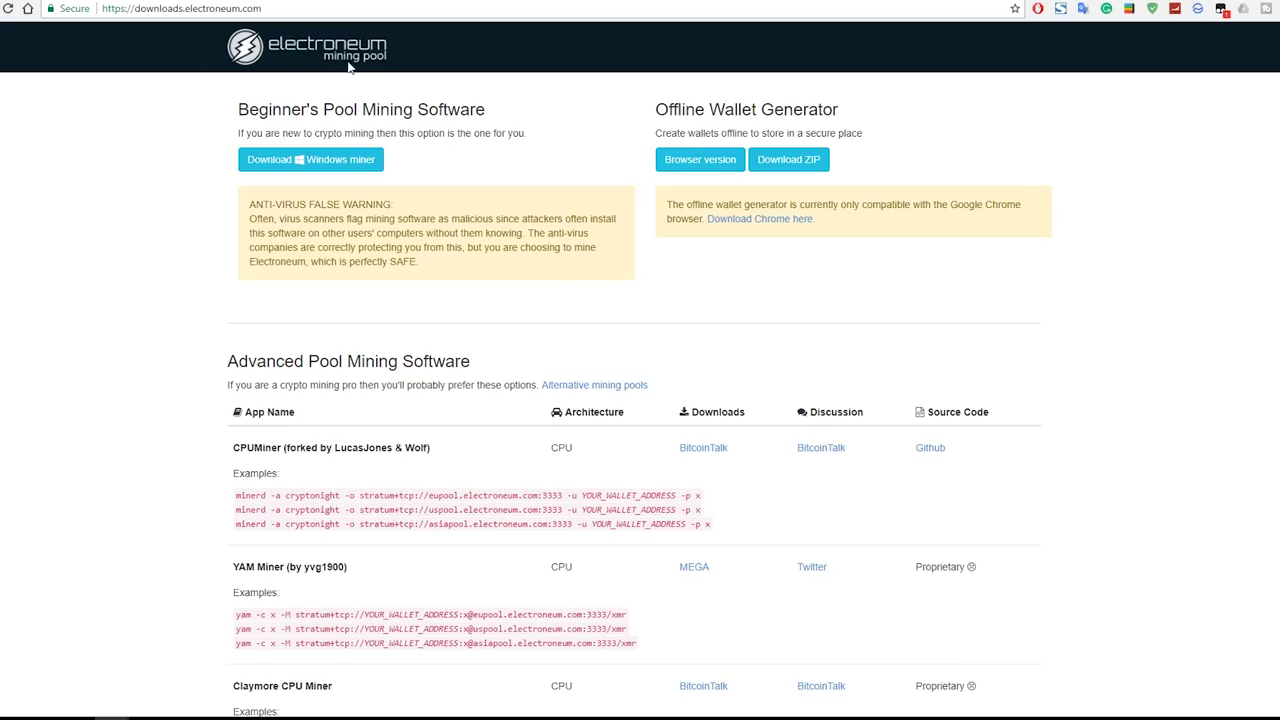
Review the Advanced Pool Mining Software on the downloads page, then open and look through the list of alternative mining pools.
scroll(512, 262, down, 3)
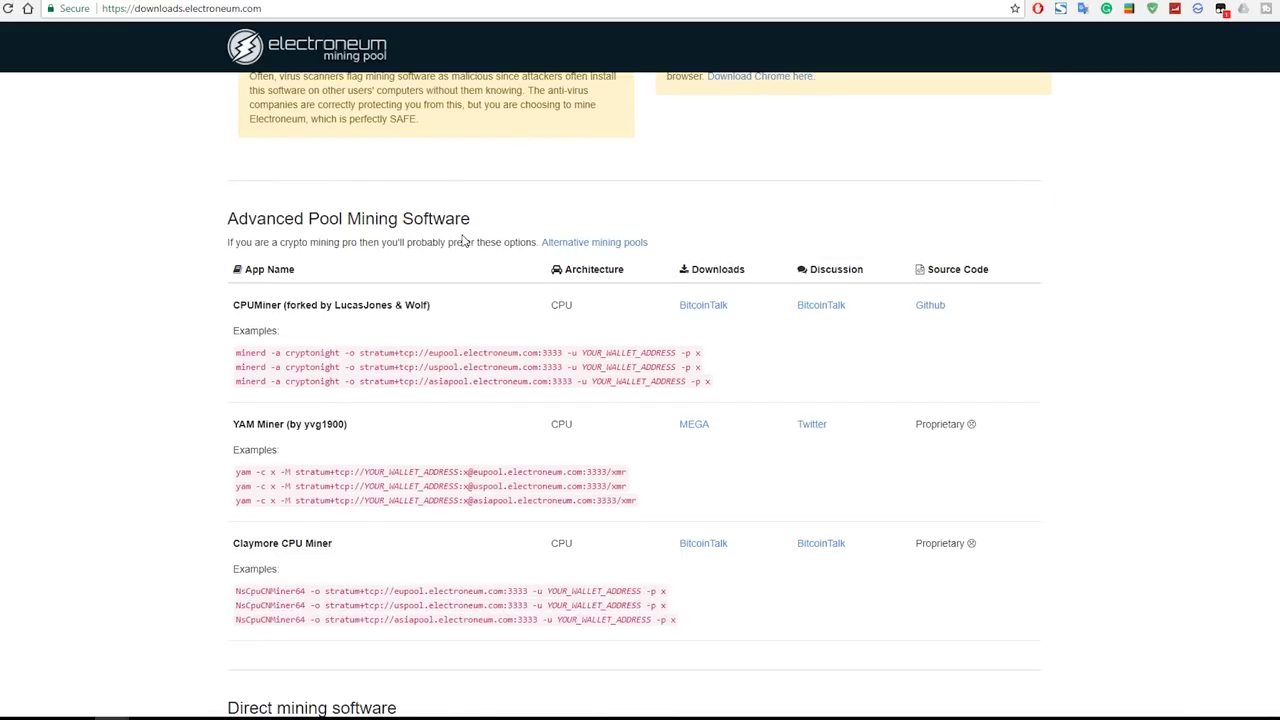
drag(231, 218, 472, 219)
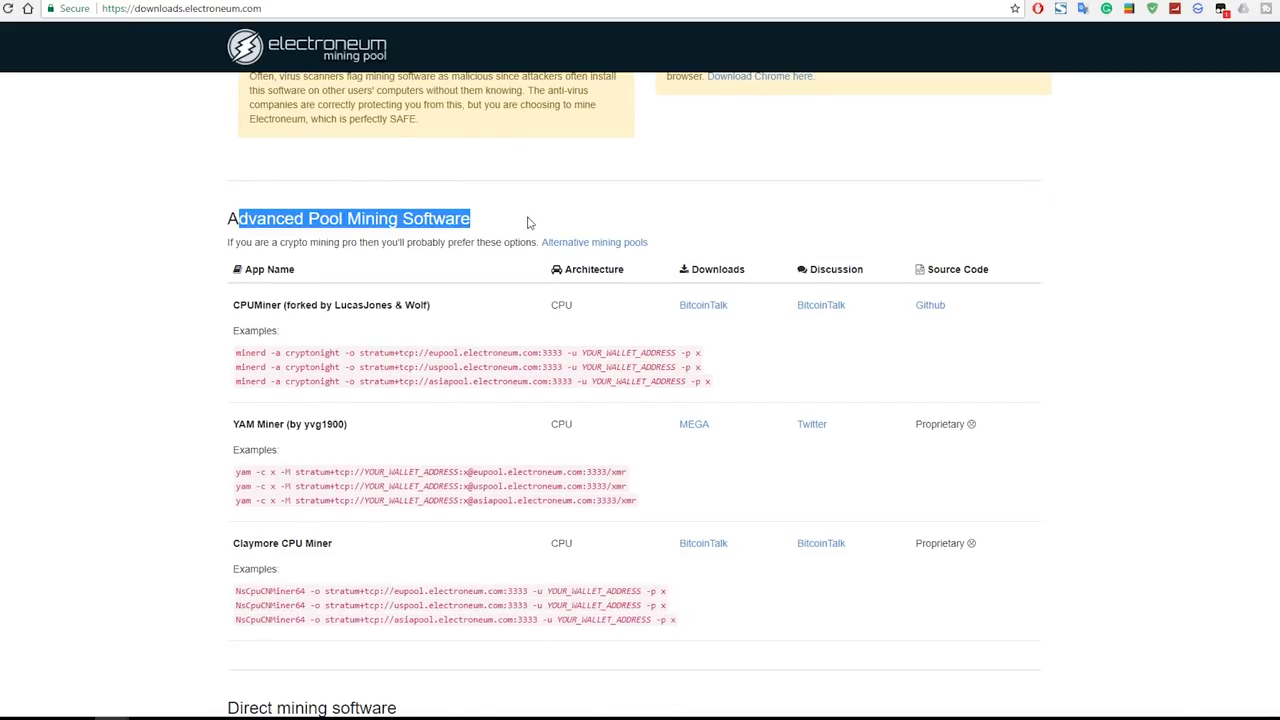
click(530, 222)
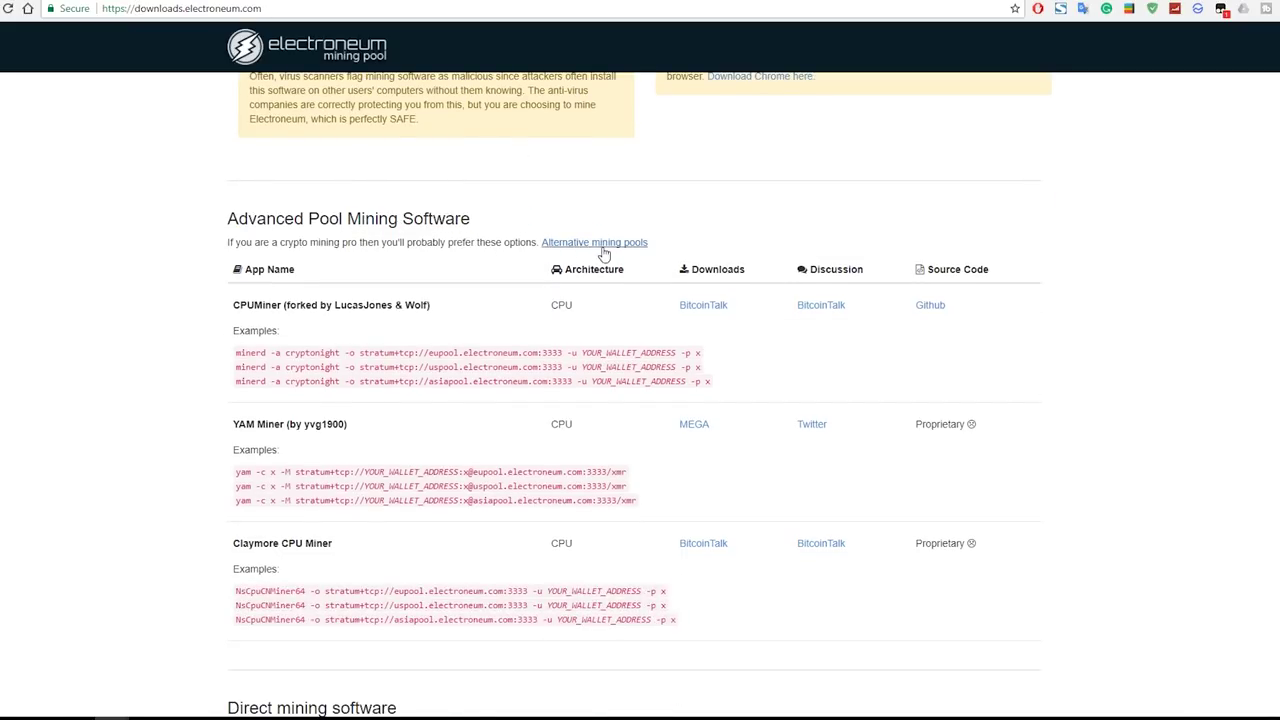
click(610, 248)
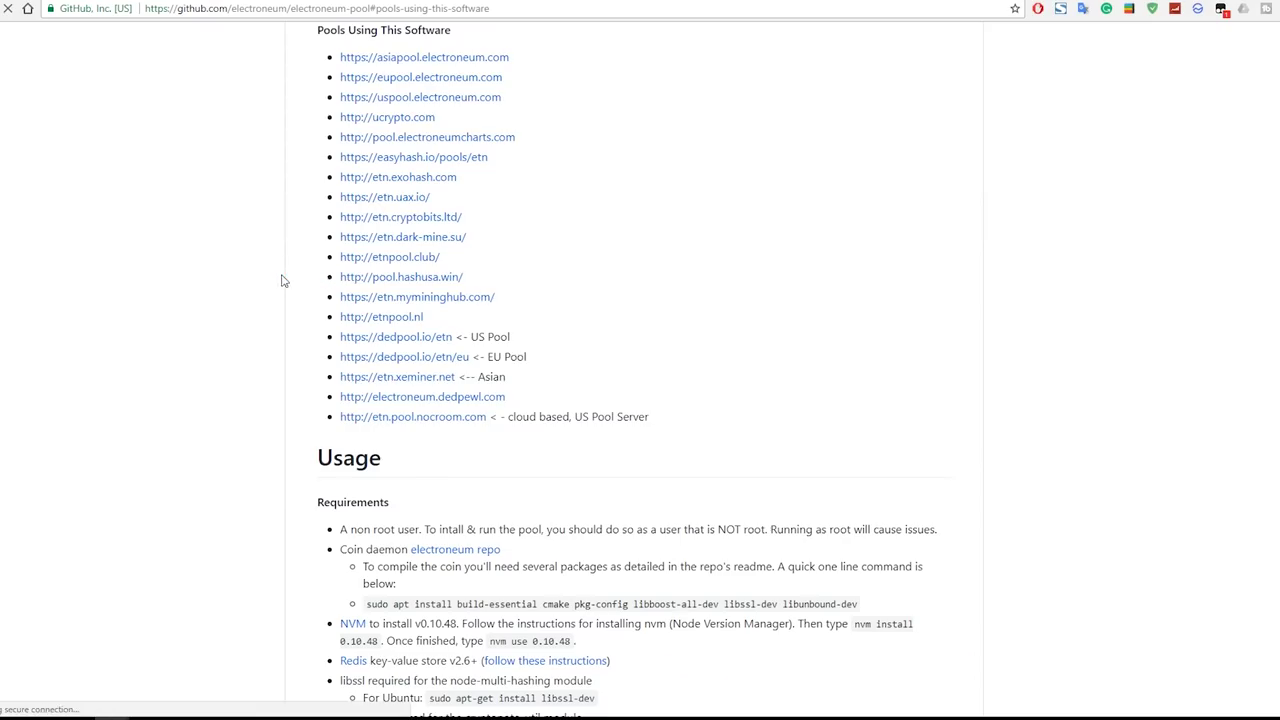
scroll(330, 220, up, 1)
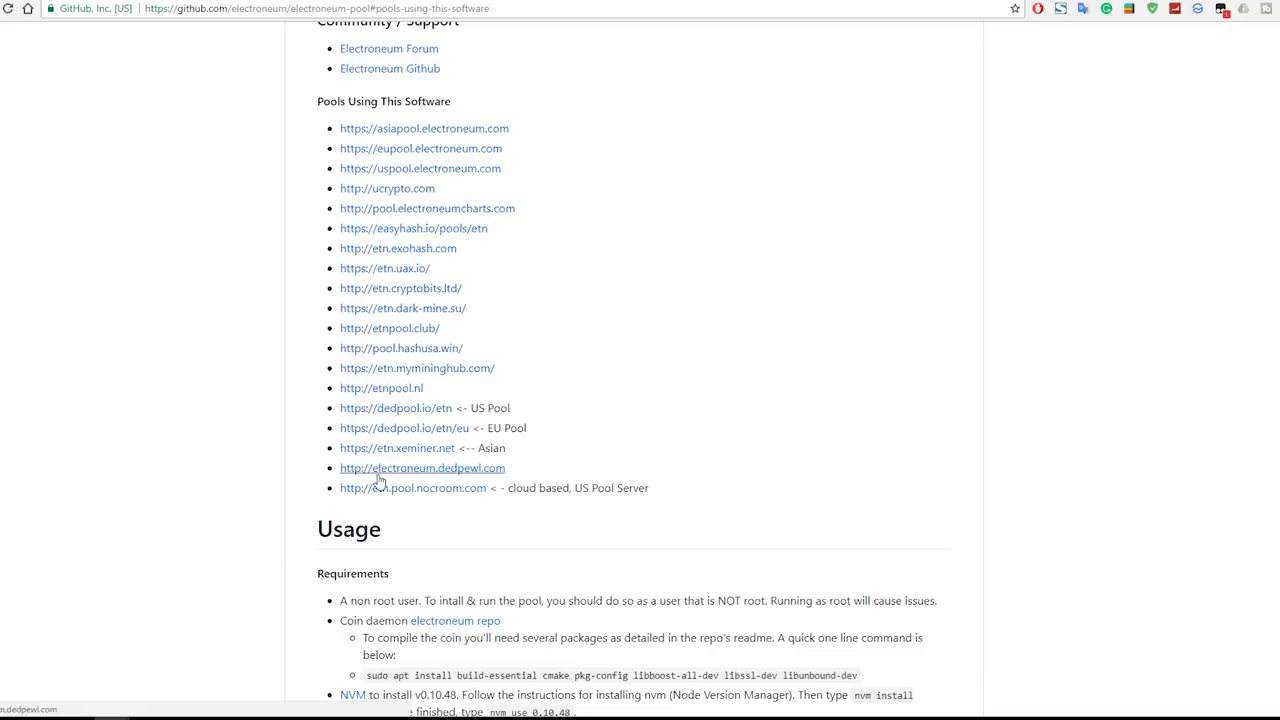
scroll(405, 465, up, 1)
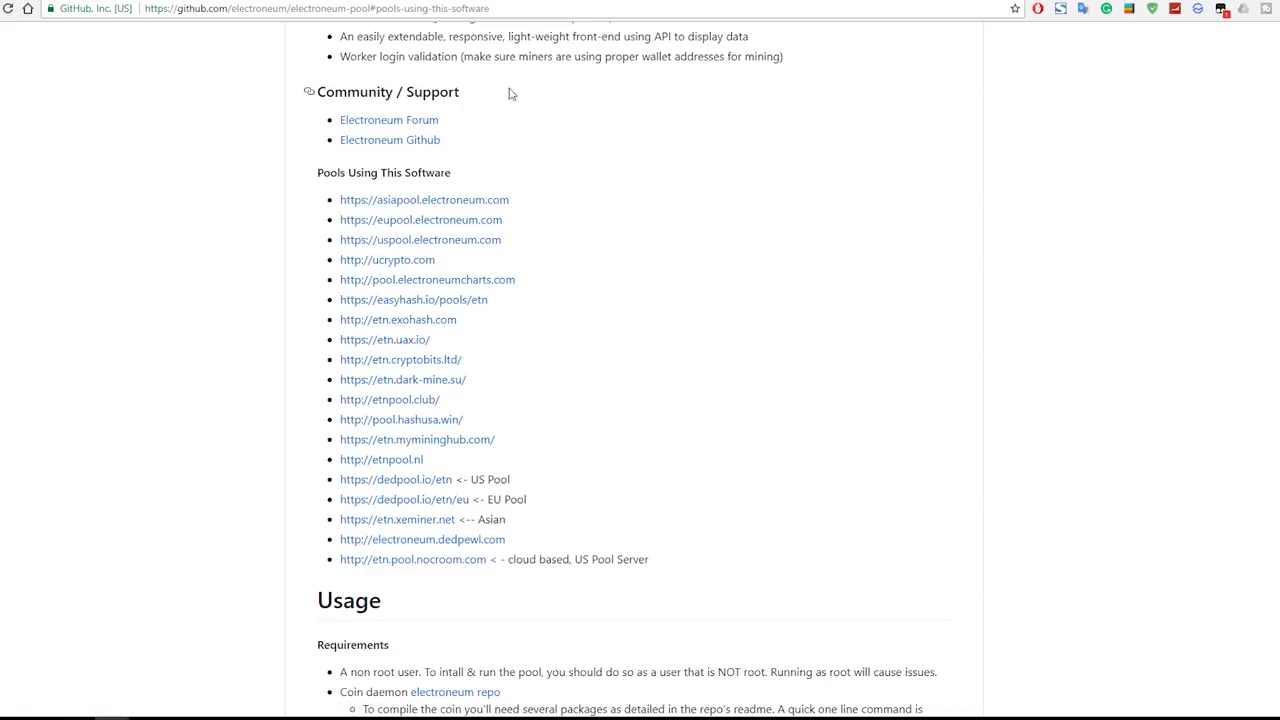
Switch to Nanopool's Electroneum site, review its miner and worker counts, and compare its pool hashrate with the network hash rate on the Europe pool site.
click(580, 1)
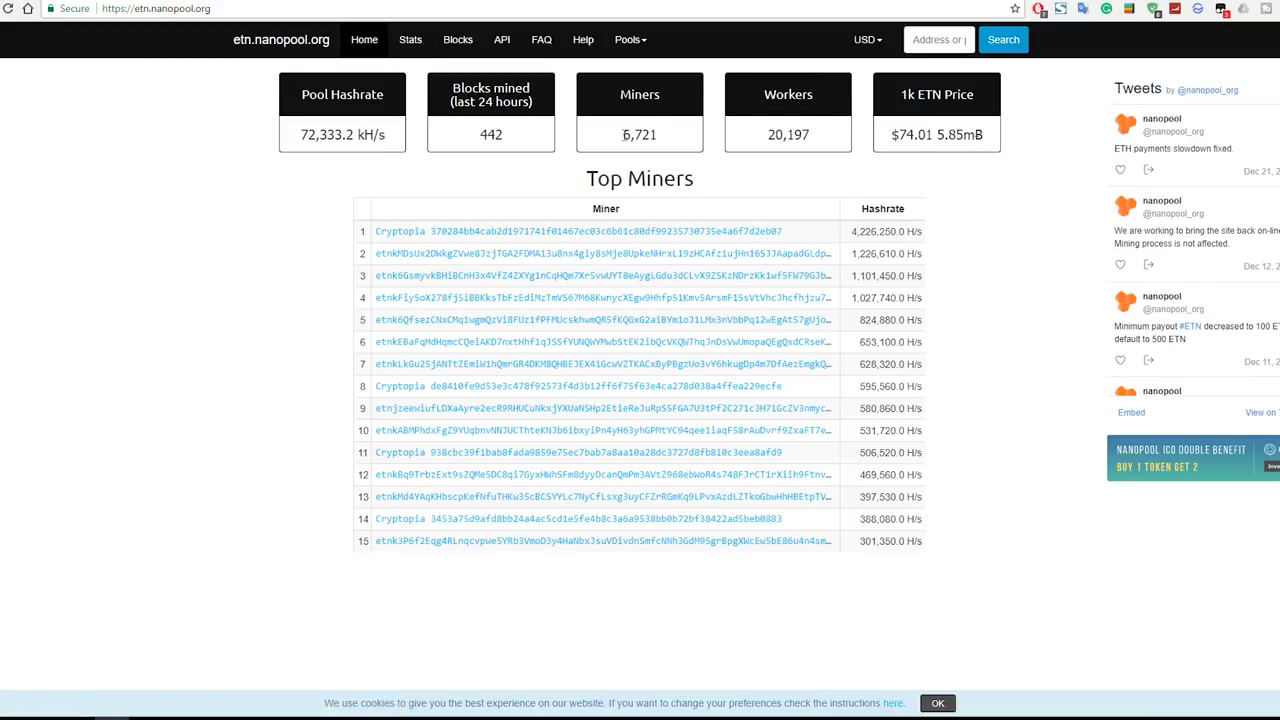
drag(622, 134, 683, 137)
drag(765, 134, 820, 135)
drag(302, 134, 386, 136)
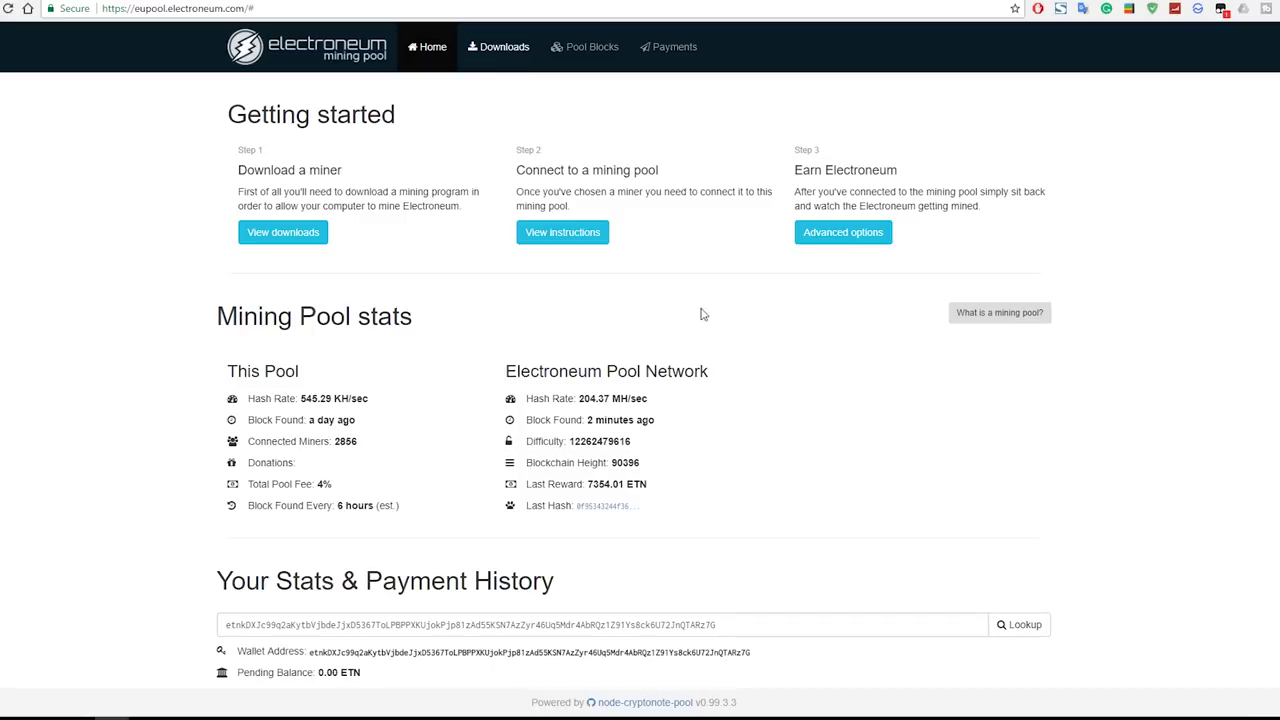
drag(580, 399, 636, 404)
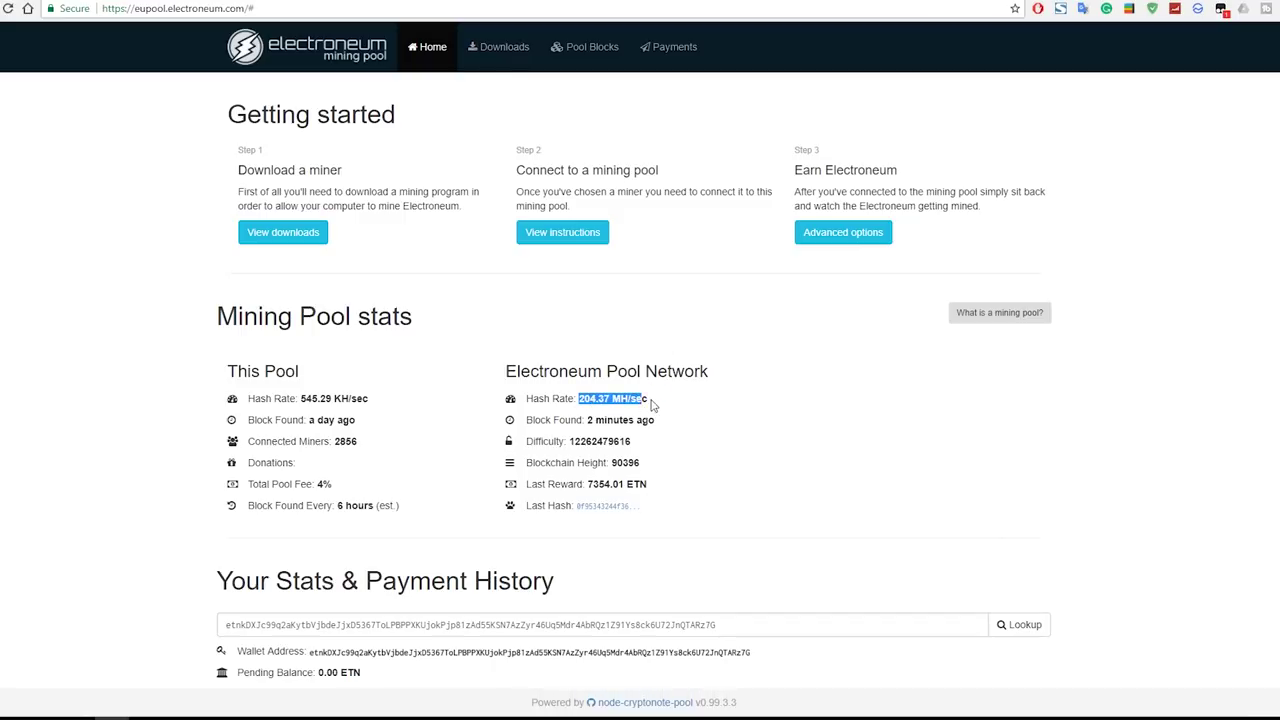
click(652, 403)
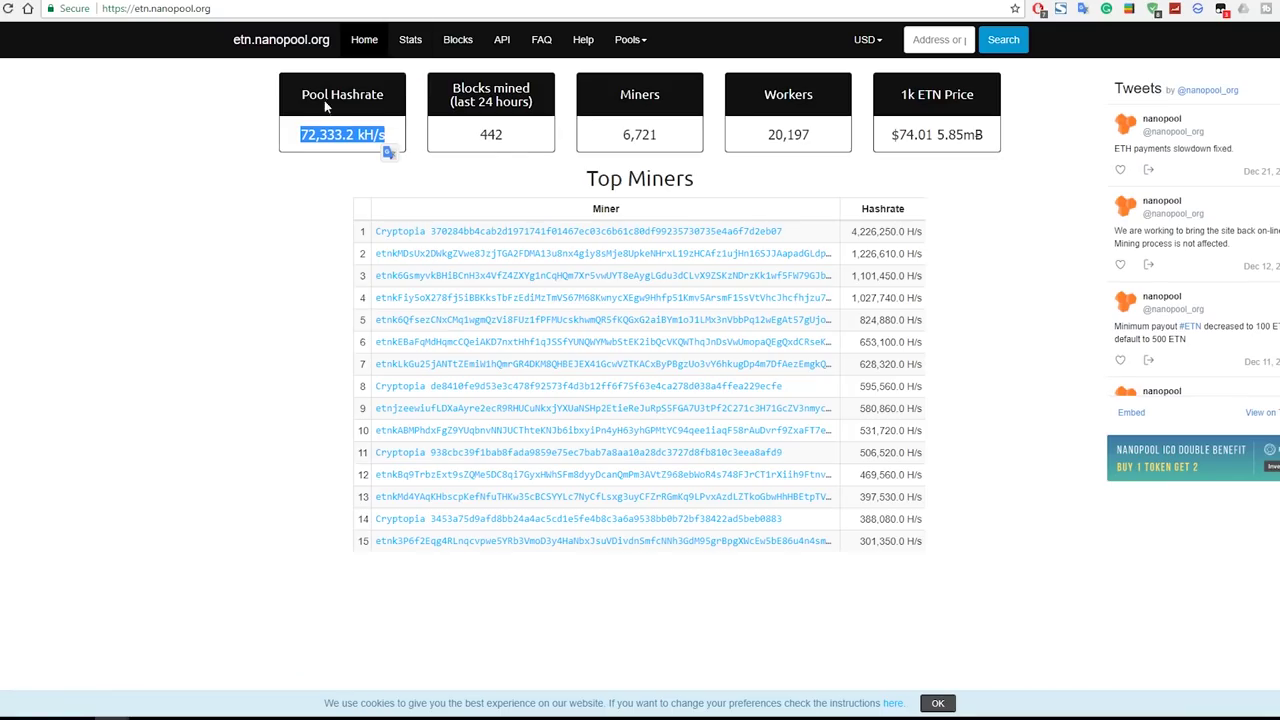
click(387, 147)
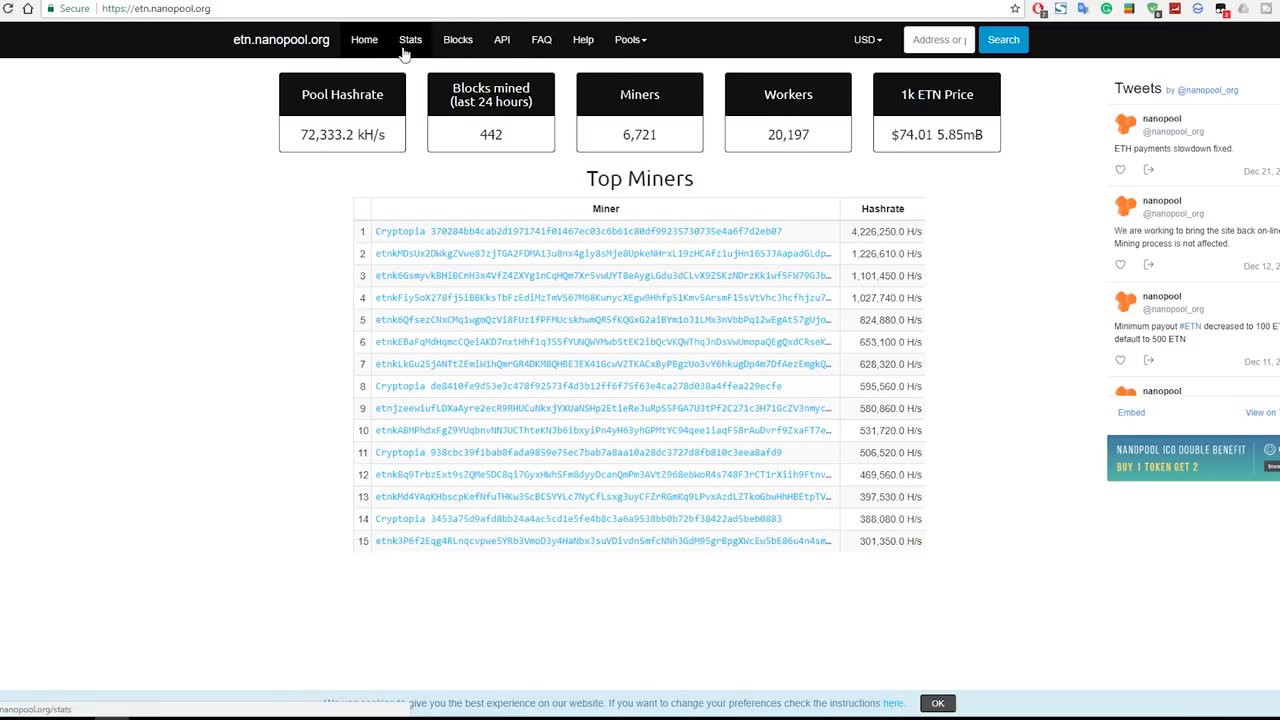
Open Nanopool's help page and read through the getting started guide, pool settings and server list to the mining clients.
click(585, 41)
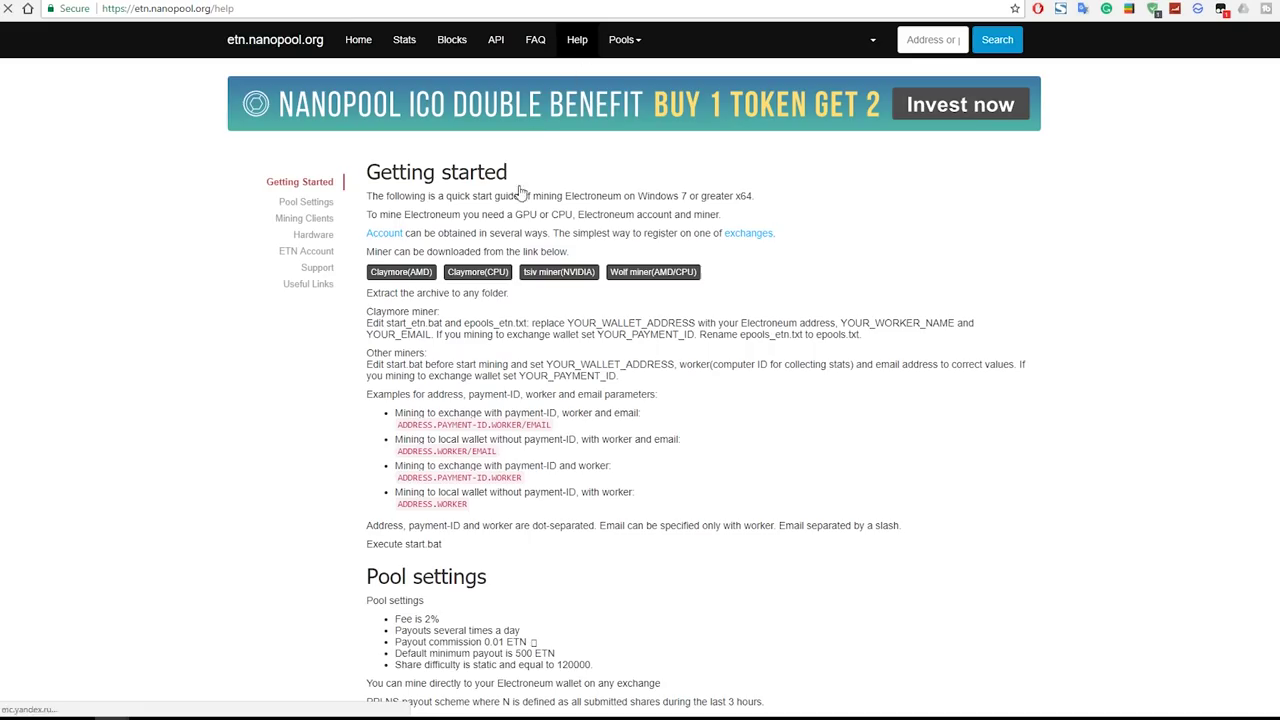
scroll(345, 232, down, 2)
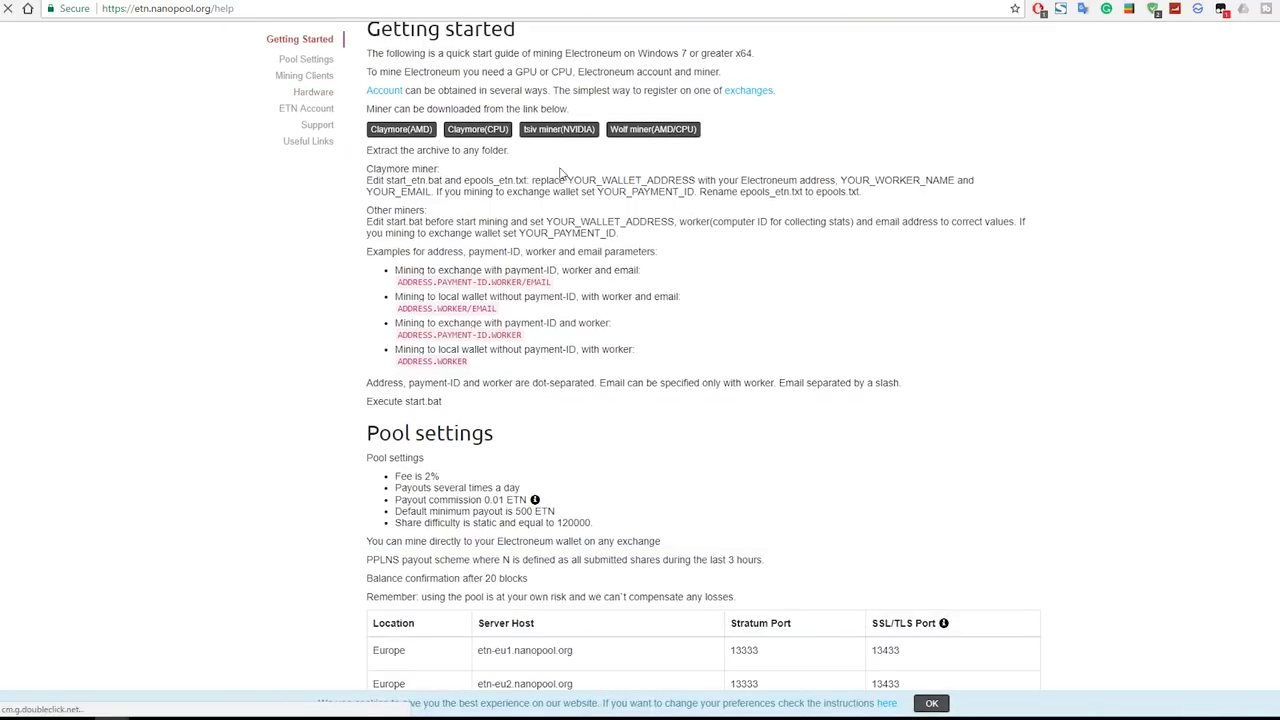
scroll(400, 215, up, 1)
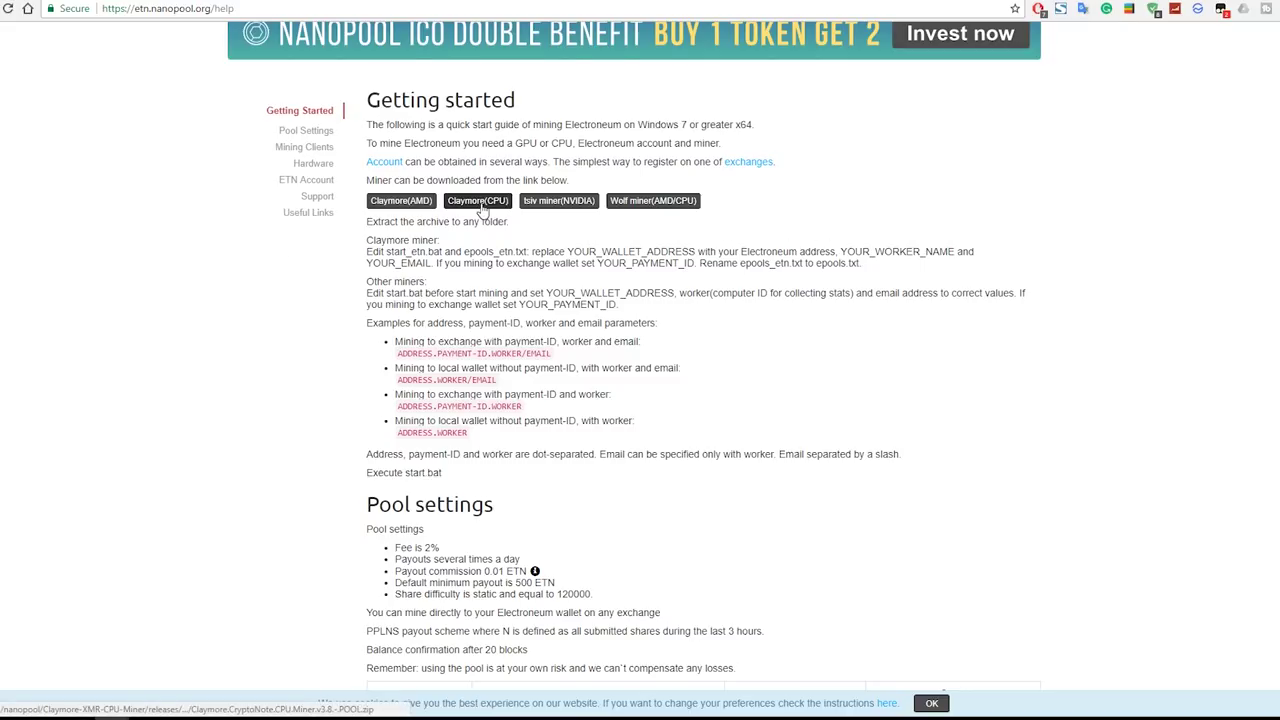
scroll(485, 205, down, 6)
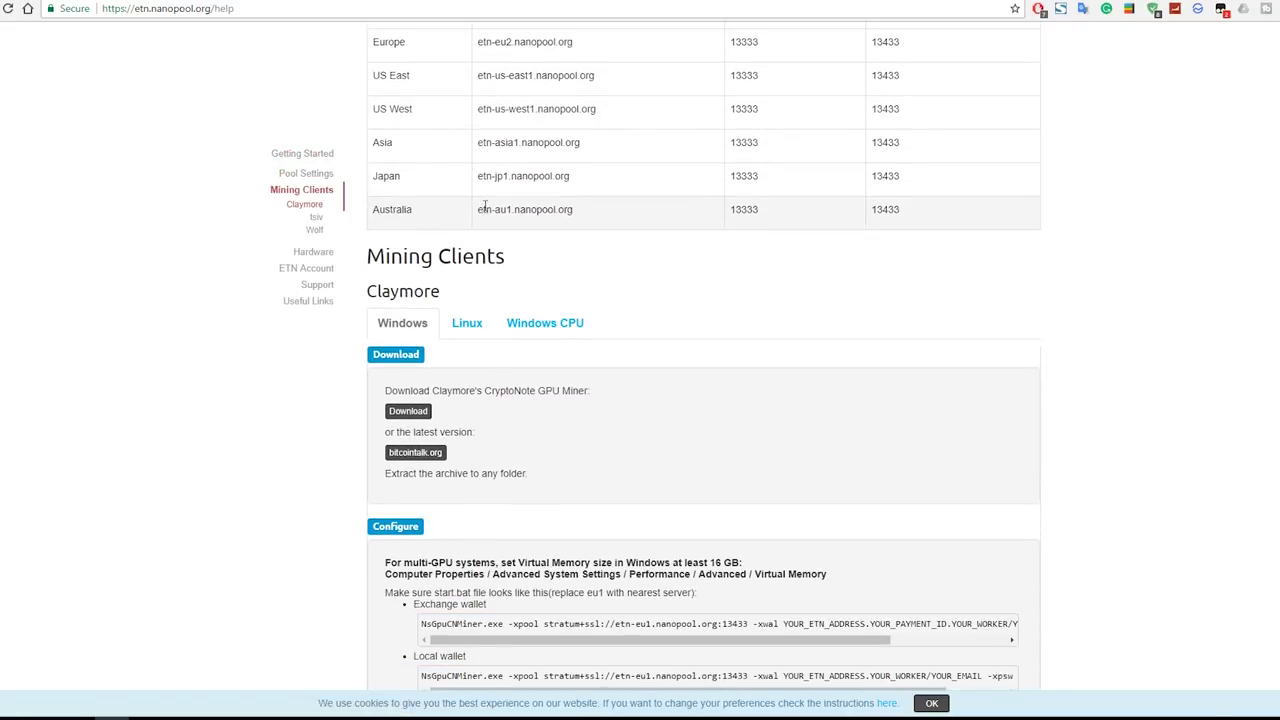
scroll(400, 150, down, 2)
scroll(420, 150, down, 1)
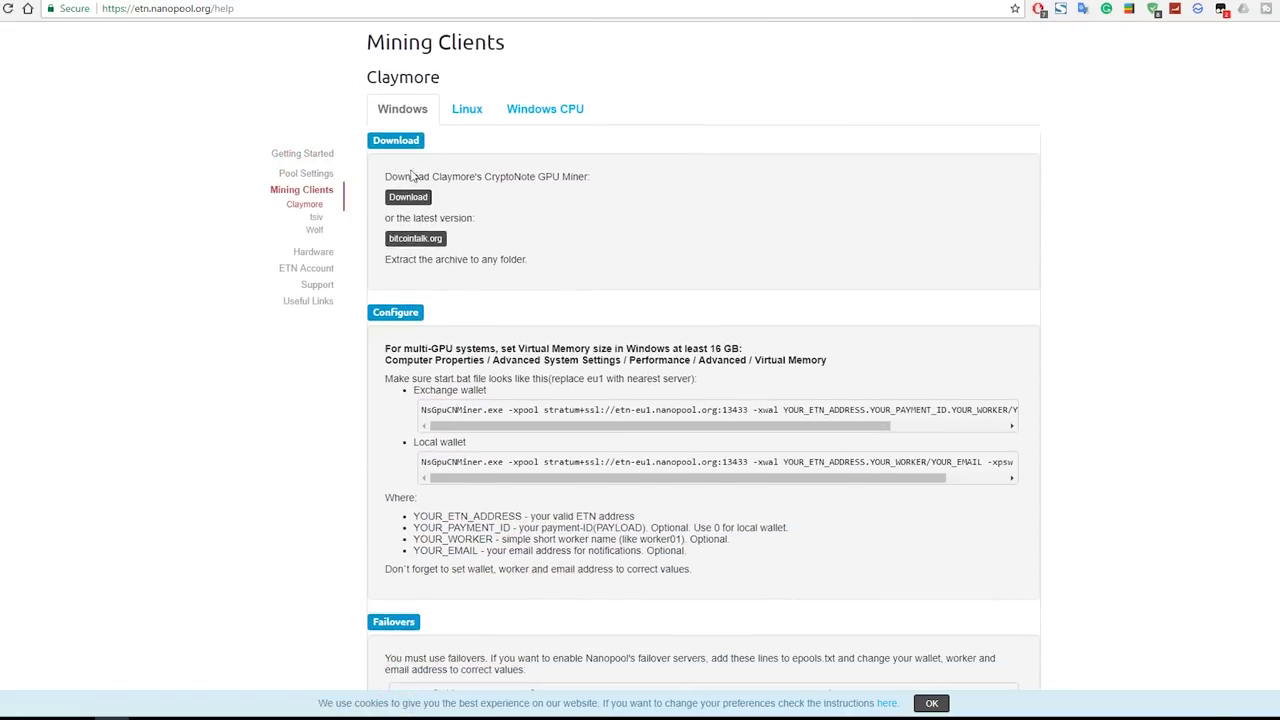
Show the Windows CPU instructions for the Claymore mining client and review its download and configuration sections.
scroll(435, 175, up, 1)
drag(374, 149, 445, 152)
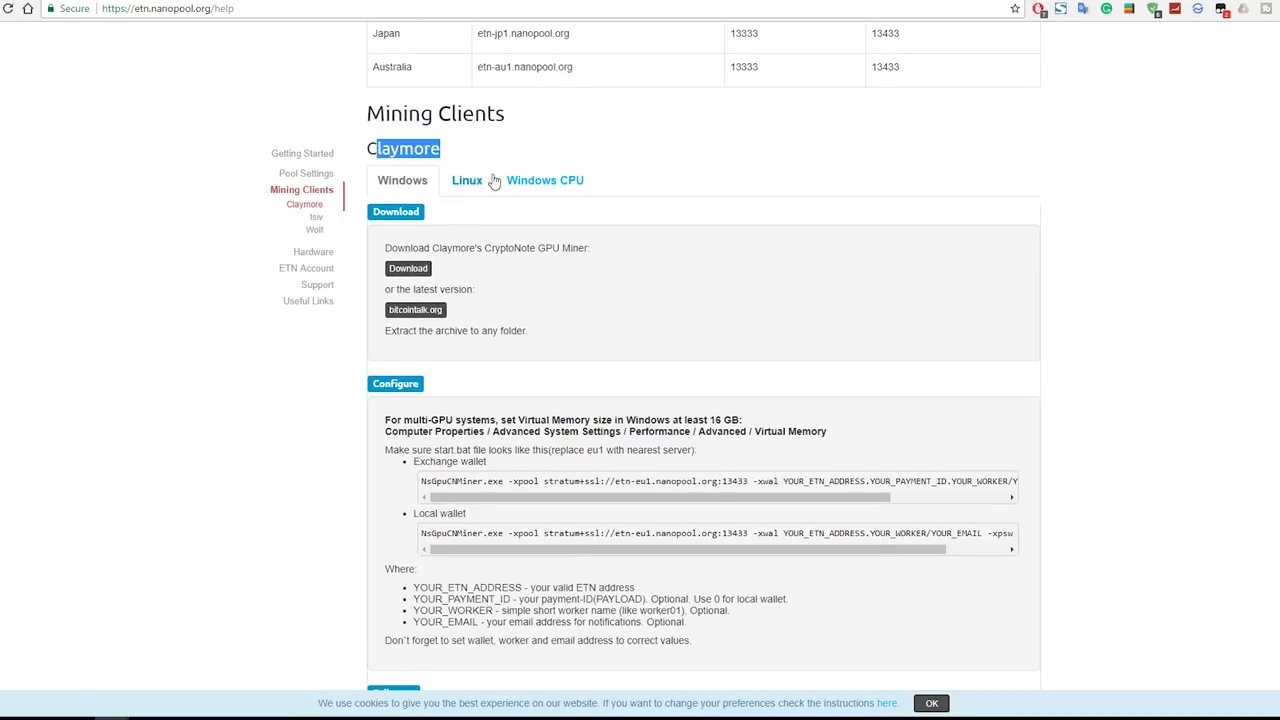
click(543, 182)
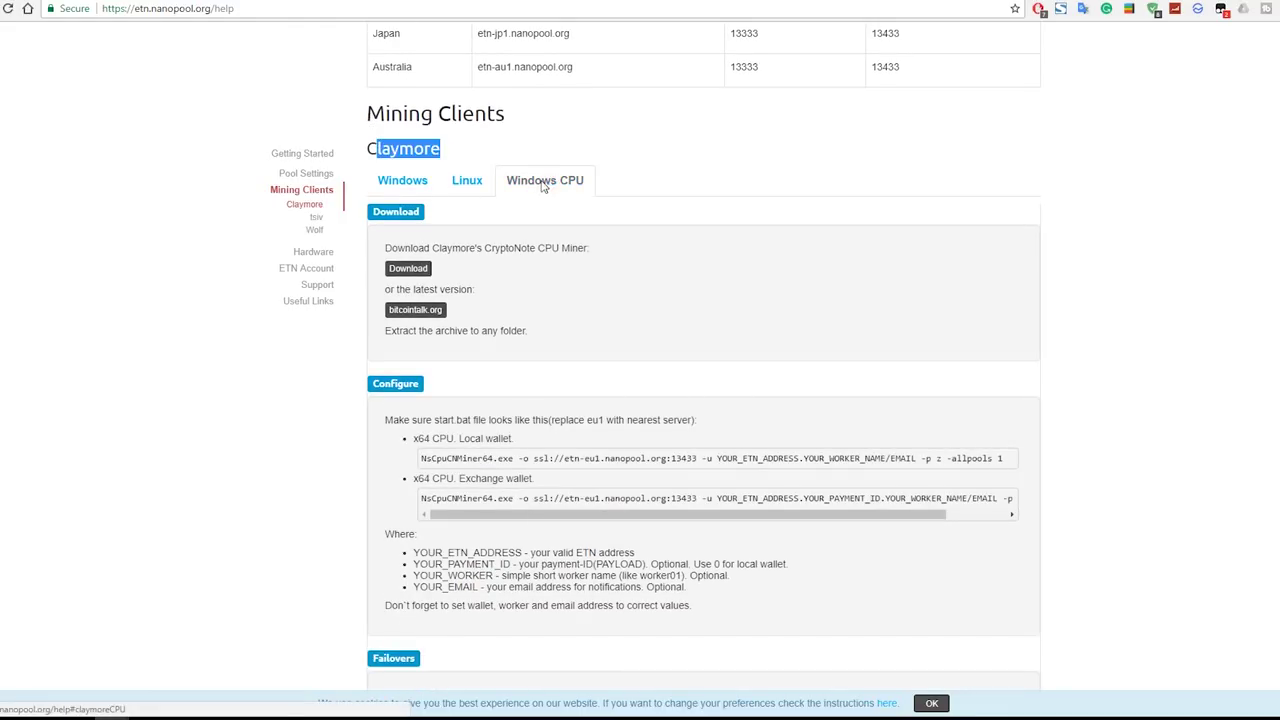
scroll(618, 234, down, 1)
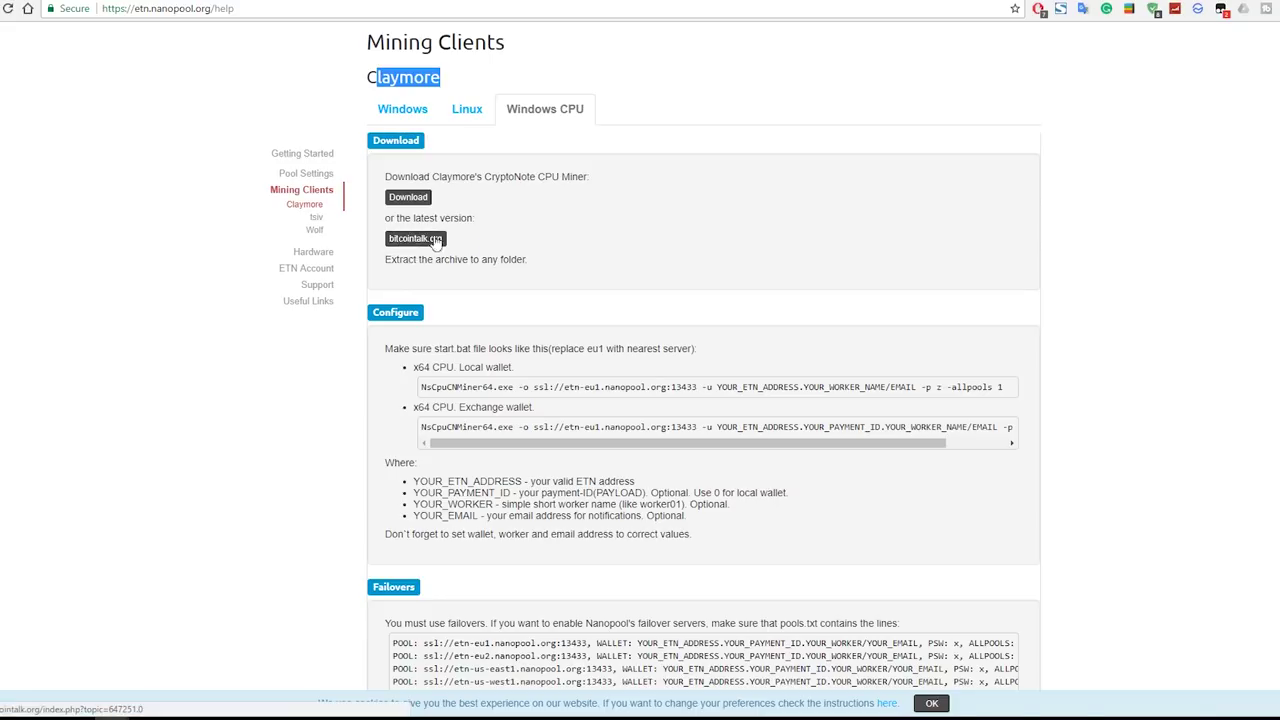
scroll(614, 330, down, 1)
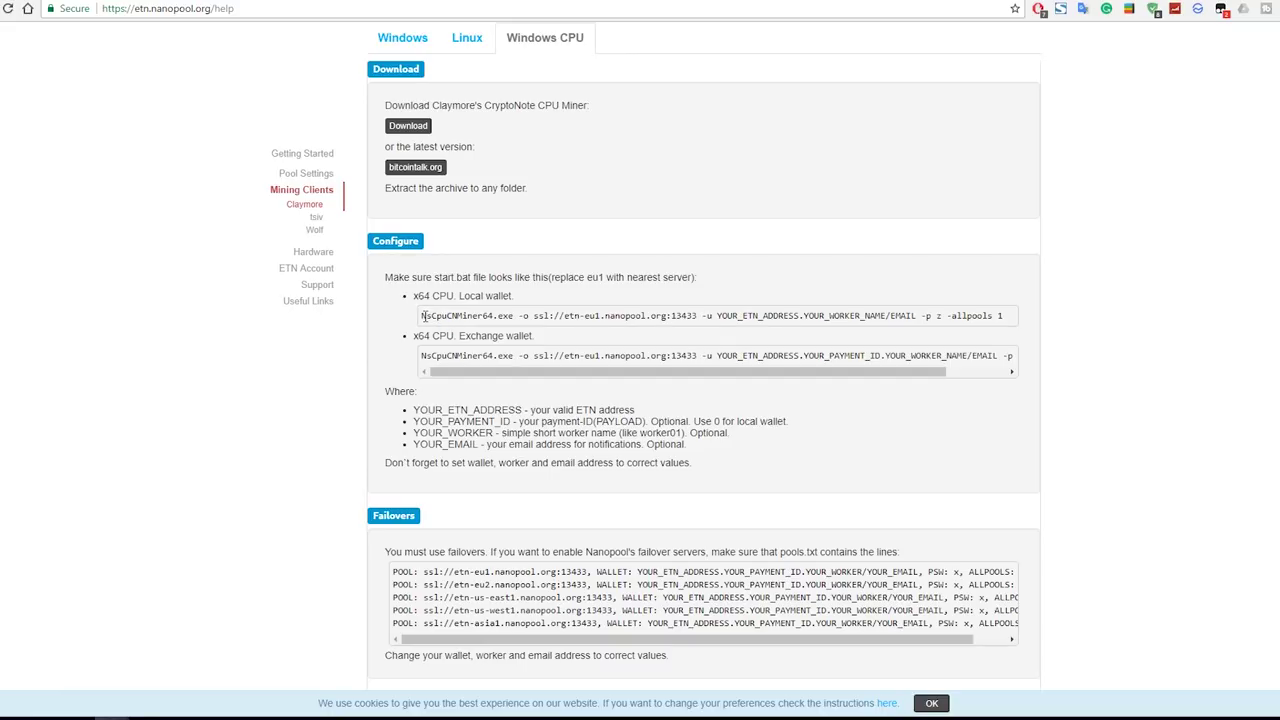
Examine the x64 CPU start.bat commands for the local wallet and the exchange wallet.
drag(422, 315, 1024, 328)
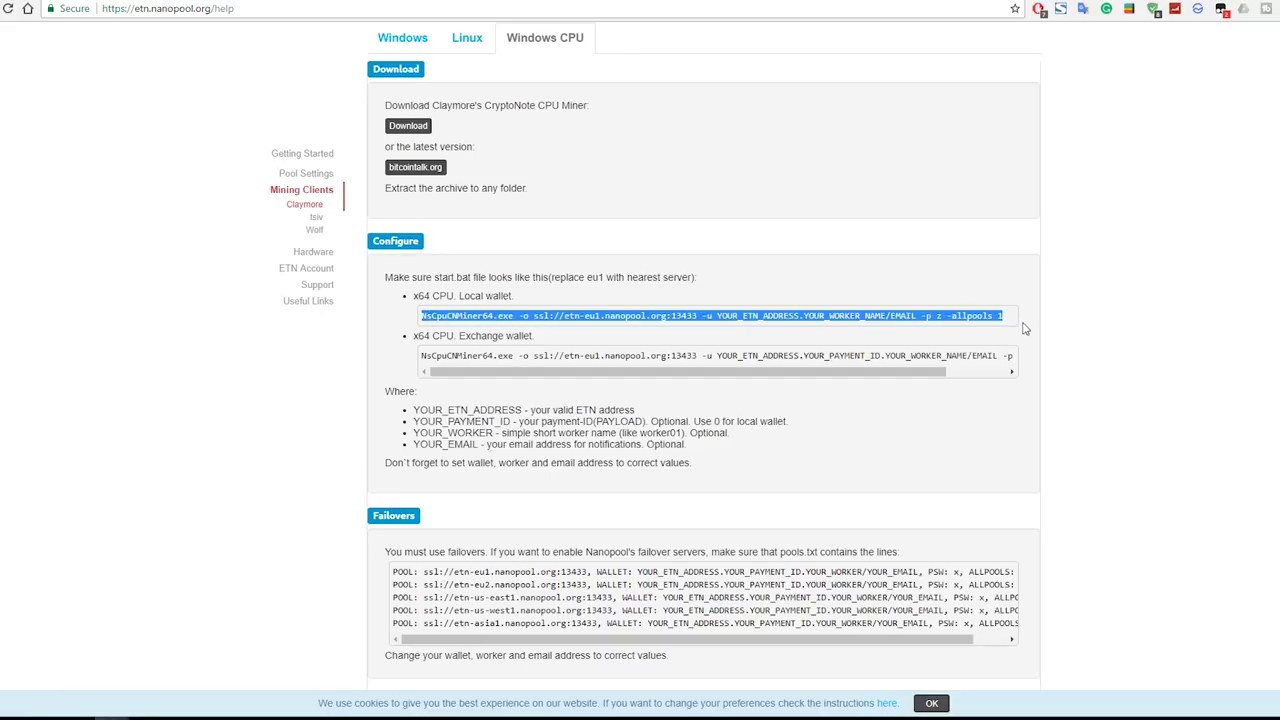
drag(456, 297, 514, 298)
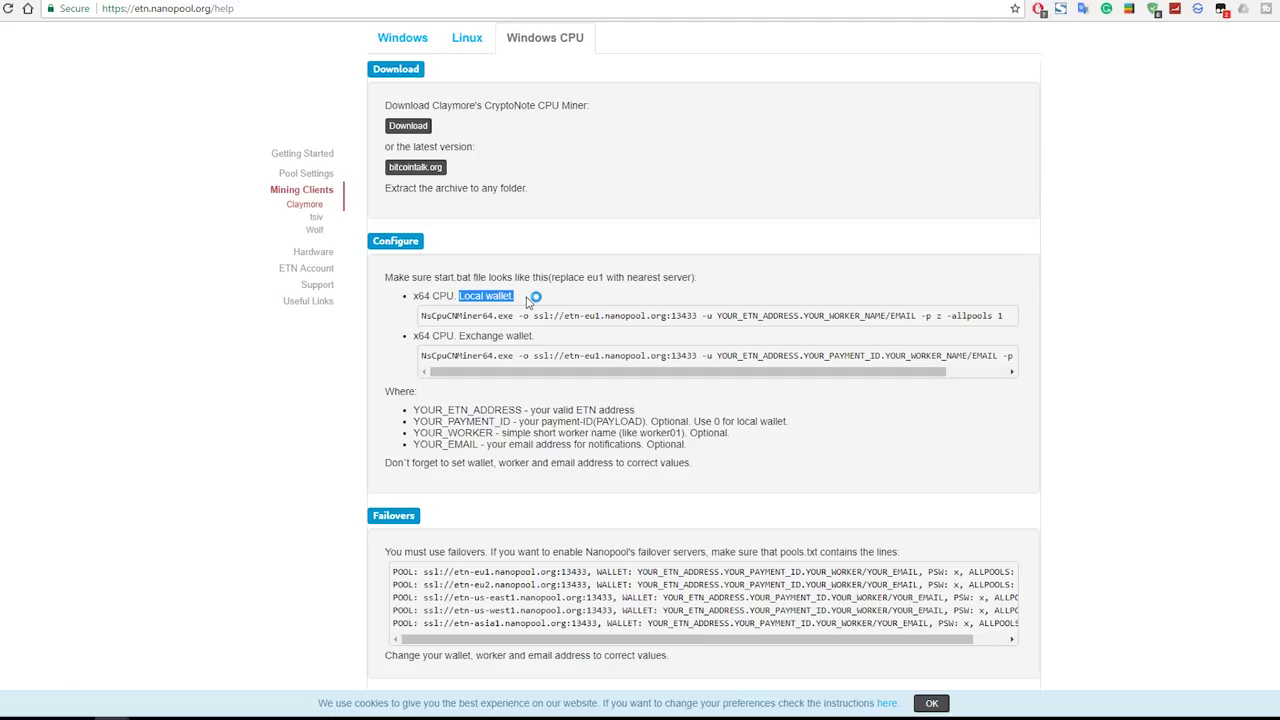
click(461, 335)
drag(461, 335, 555, 343)
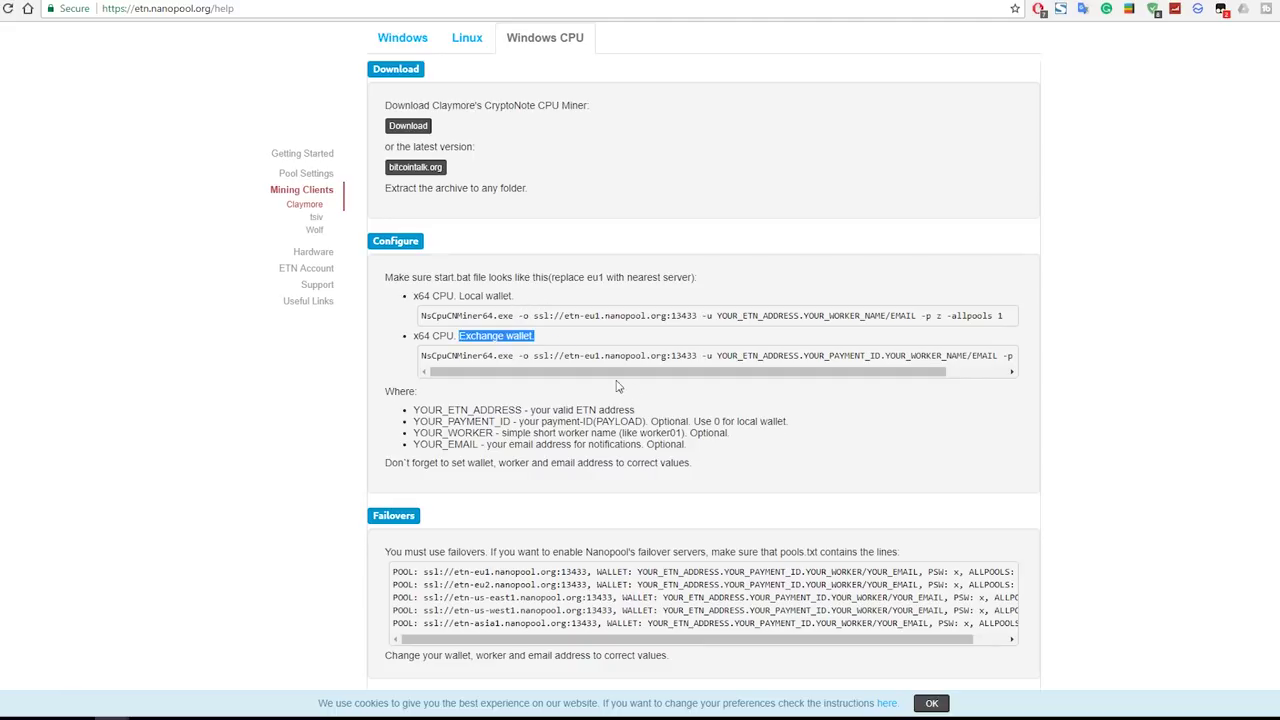
Look at the Electroneum markets on CoinMarketCap and return to Nanopool's Claymore instructions.
key(ctrl+Tab)
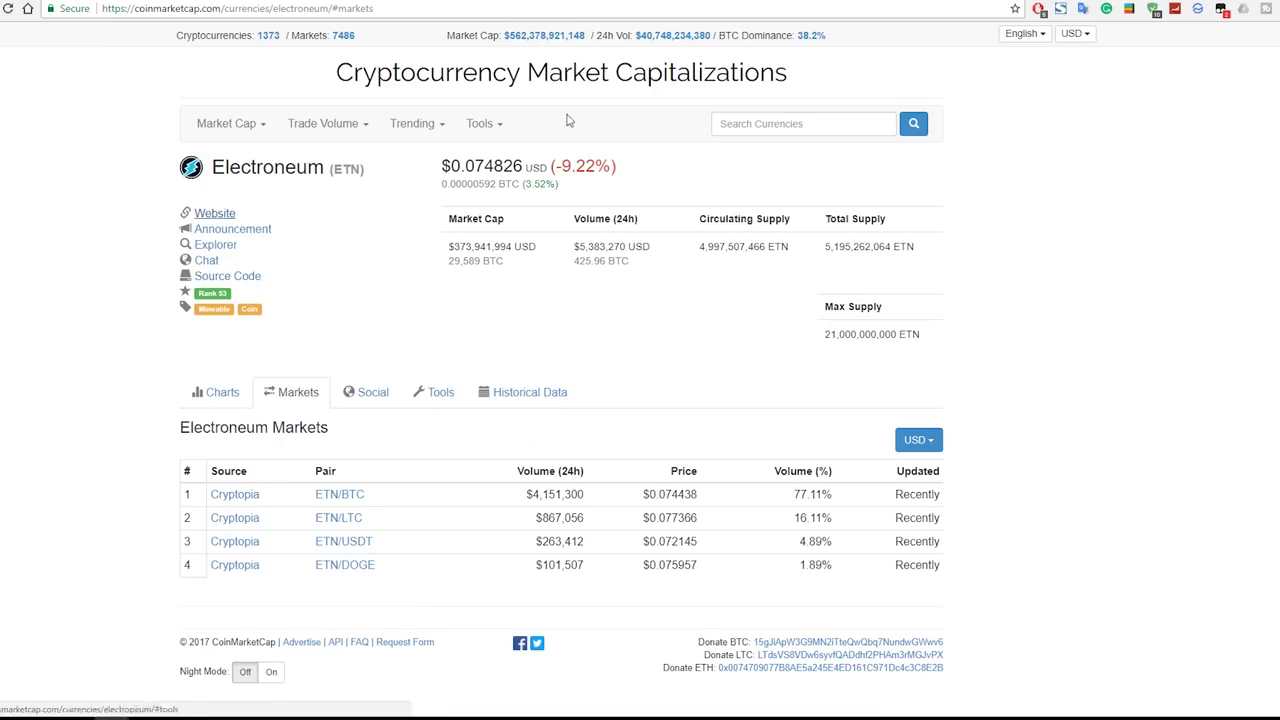
key(ctrl+Tab)
key(ctrl+Tab)
key(ctrl+Tab)
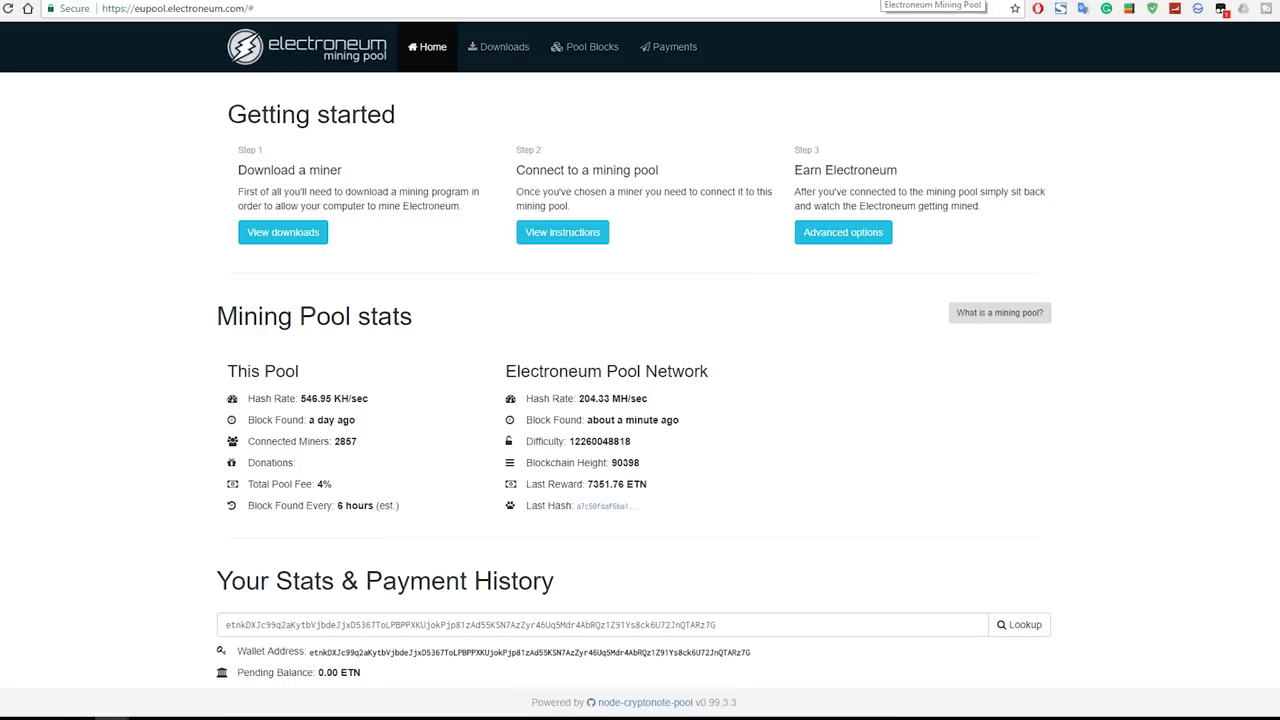
key(ctrl+Tab)
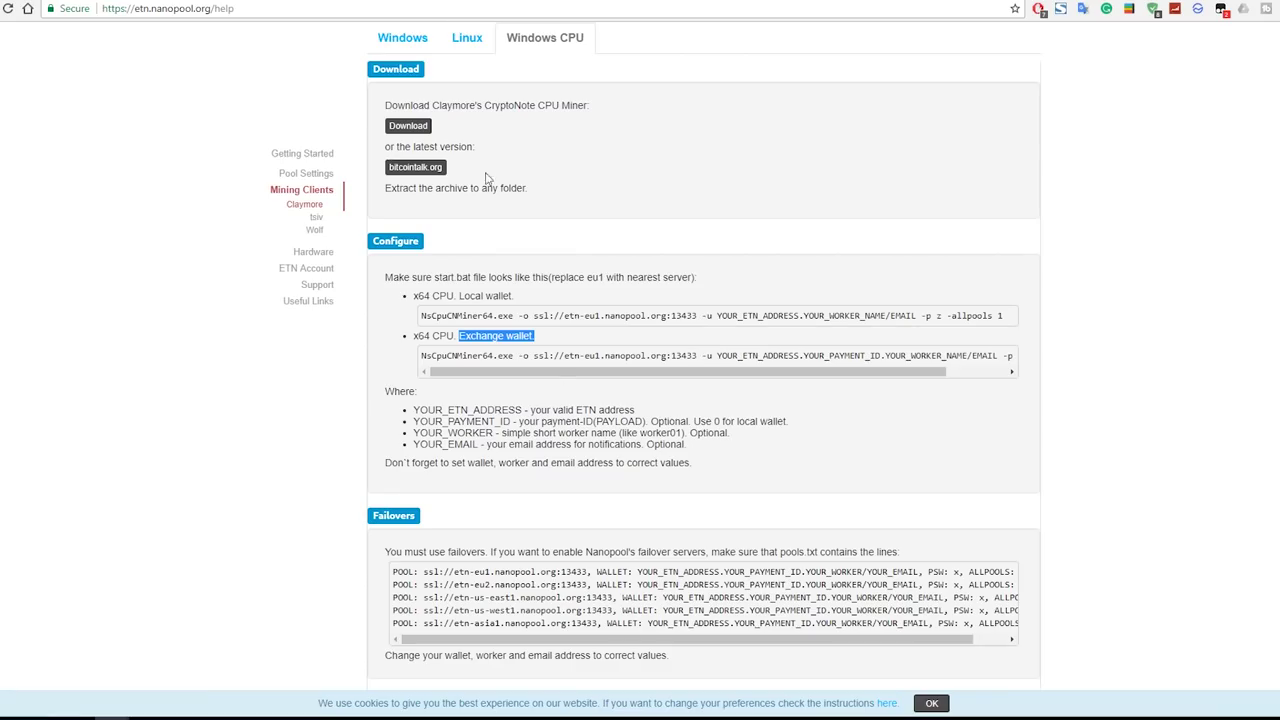
Examine the exchange wallet command and where its ETN address and payment ID belong.
drag(423, 355, 1066, 357)
drag(829, 376, 770, 388)
click(851, 399)
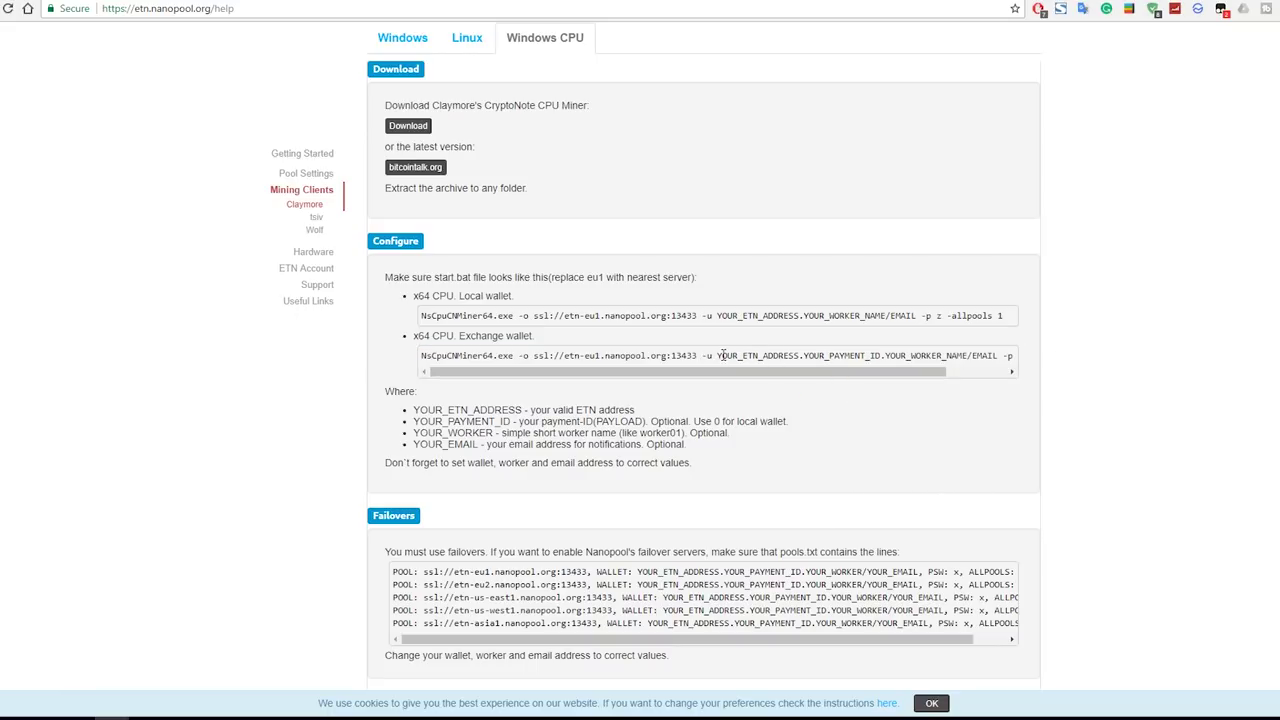
drag(721, 356, 883, 358)
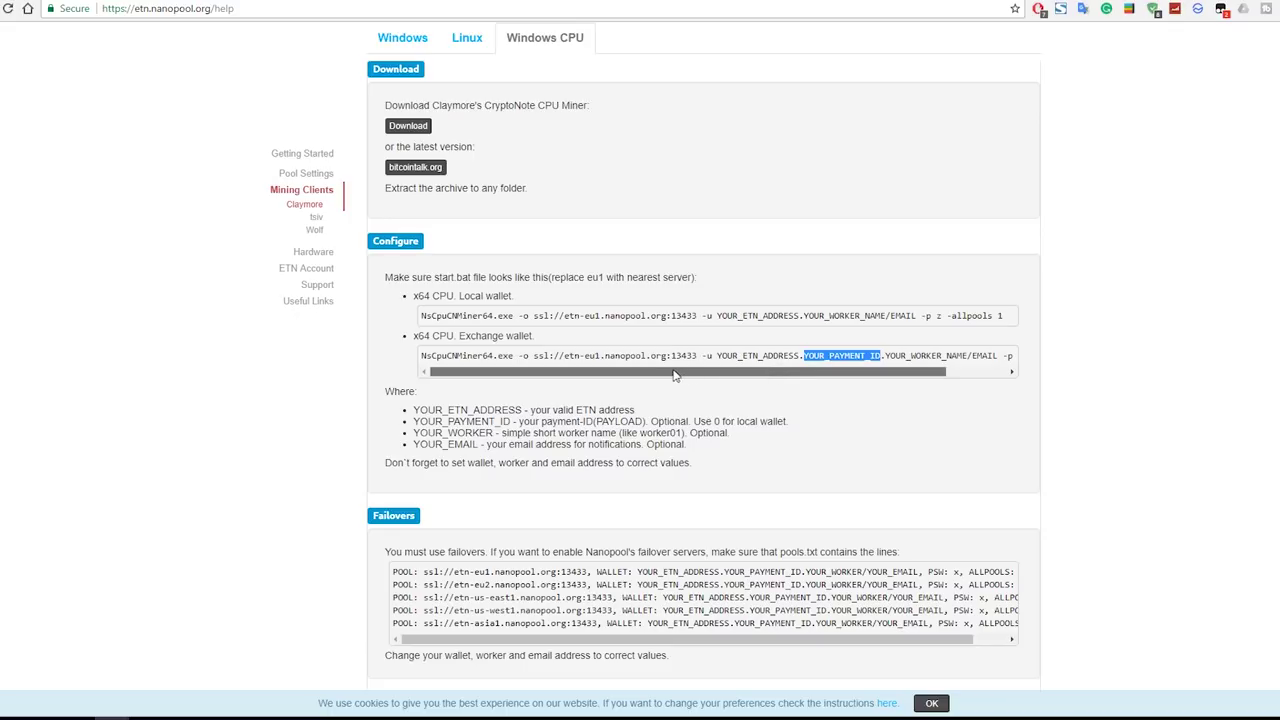
click(551, 323)
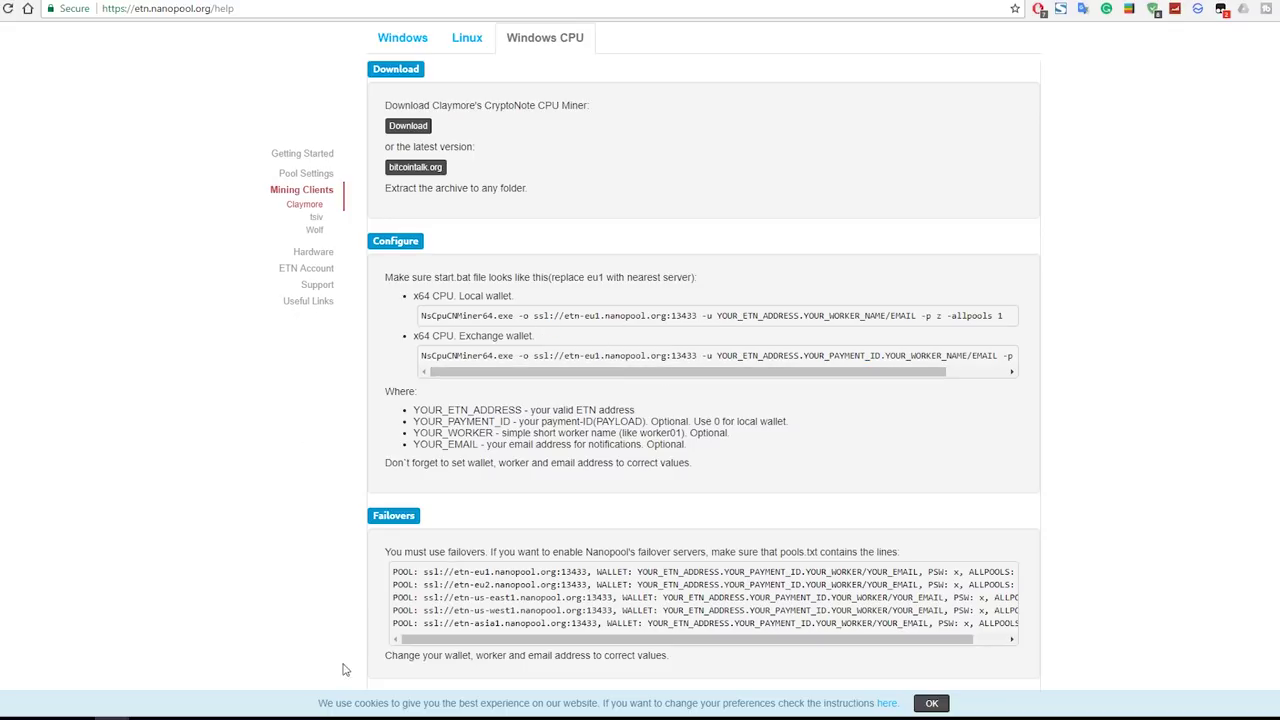
Select the local wallet command on the Nanopool page and open start_etn.bat from the Claymore - Electroneum - CPU folder for editing.
drag(423, 315, 1005, 320)
click(76, 716)
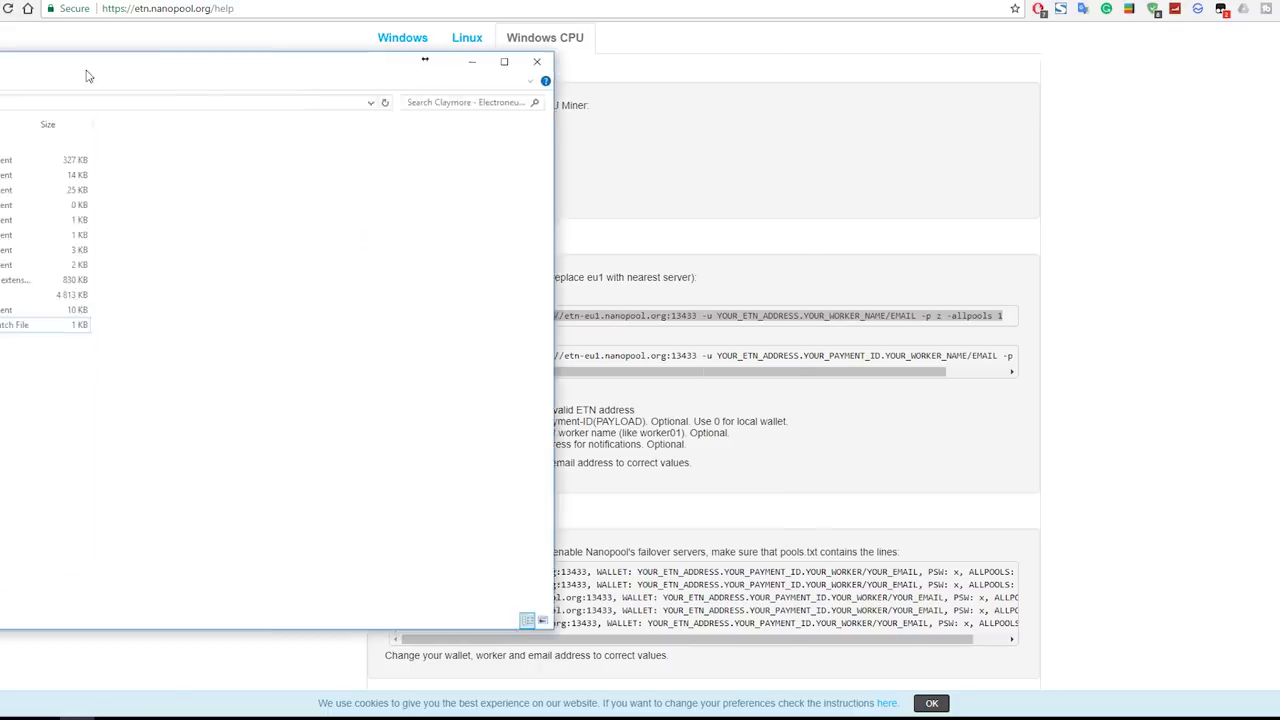
drag(86, 70, 1030, 100)
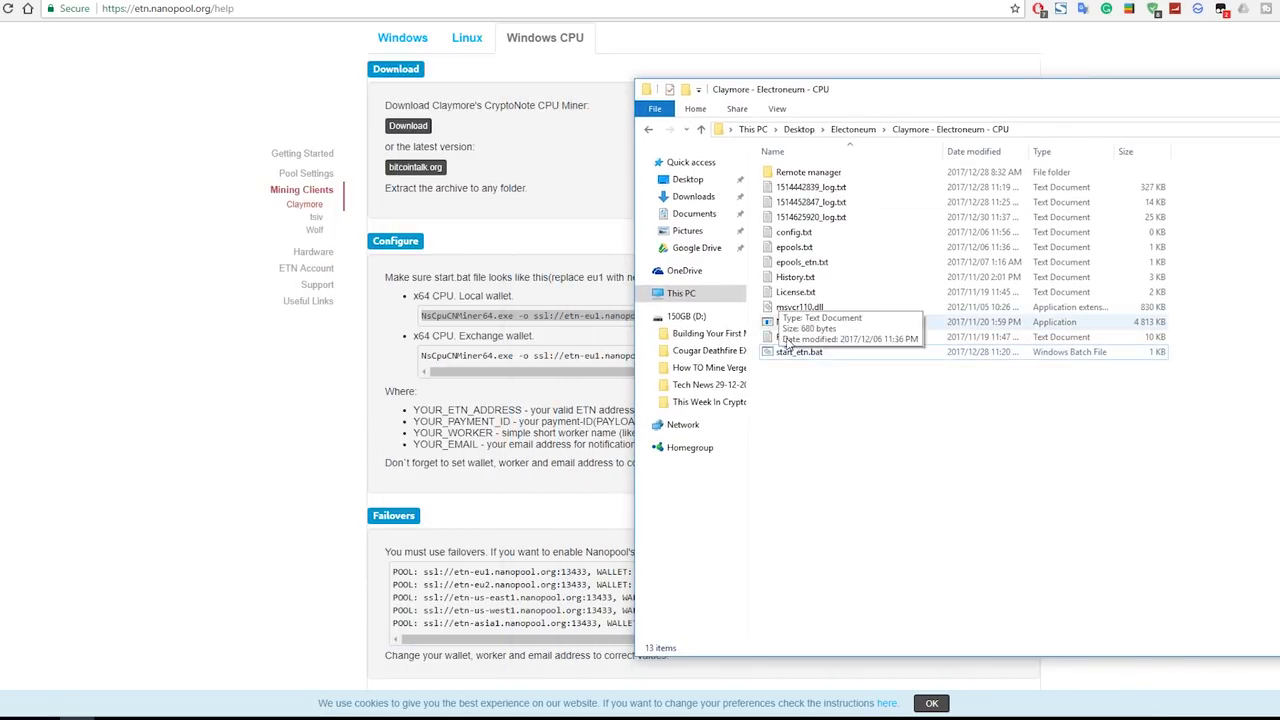
drag(824, 95, 898, 98)
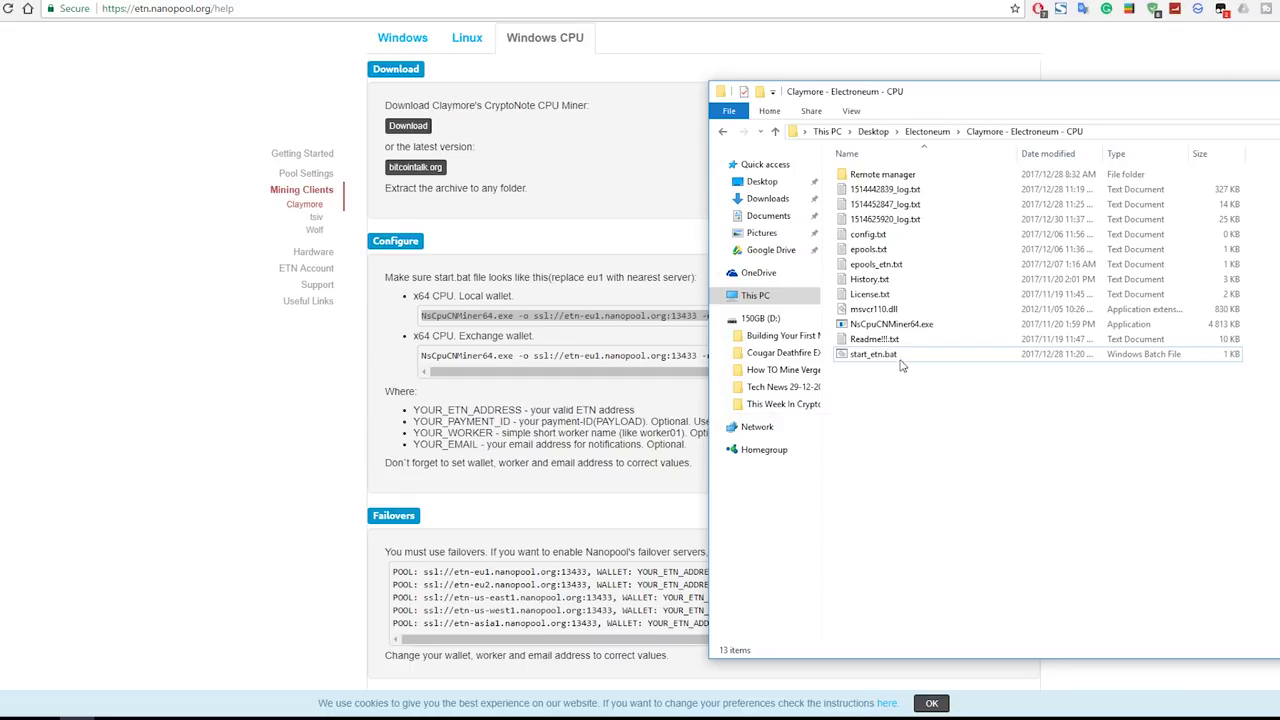
right_click(870, 360)
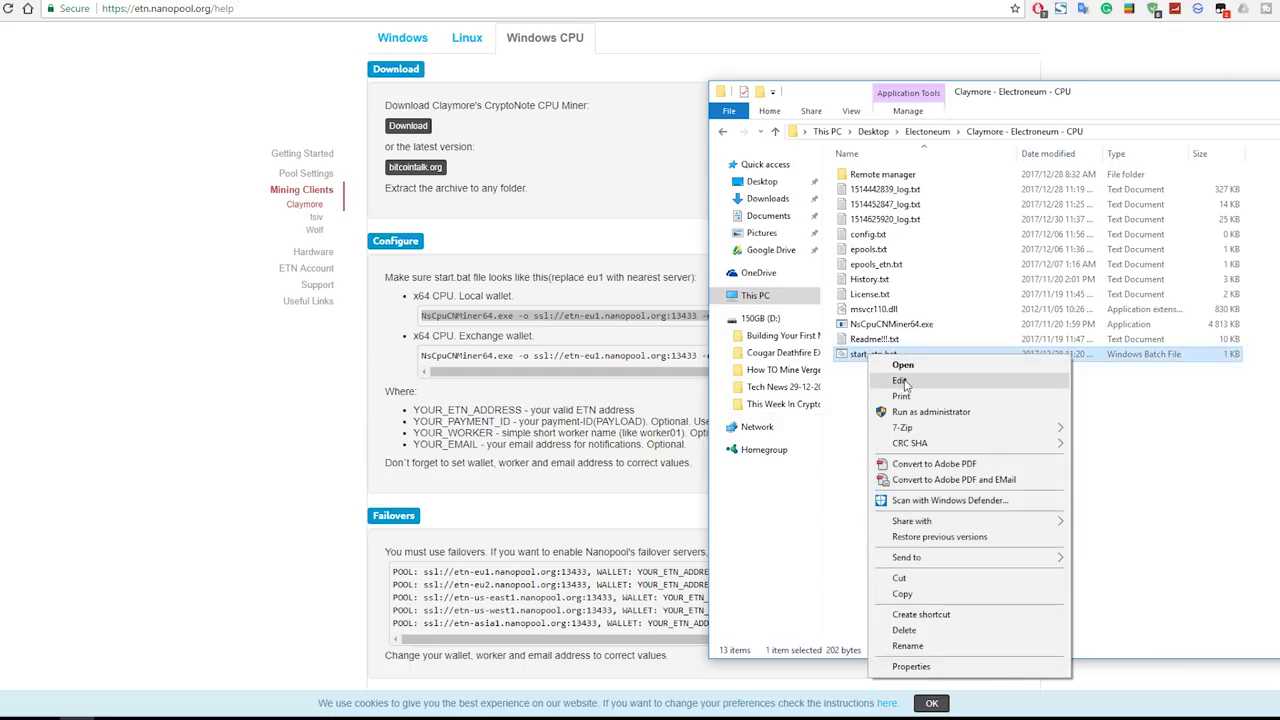
click(880, 382)
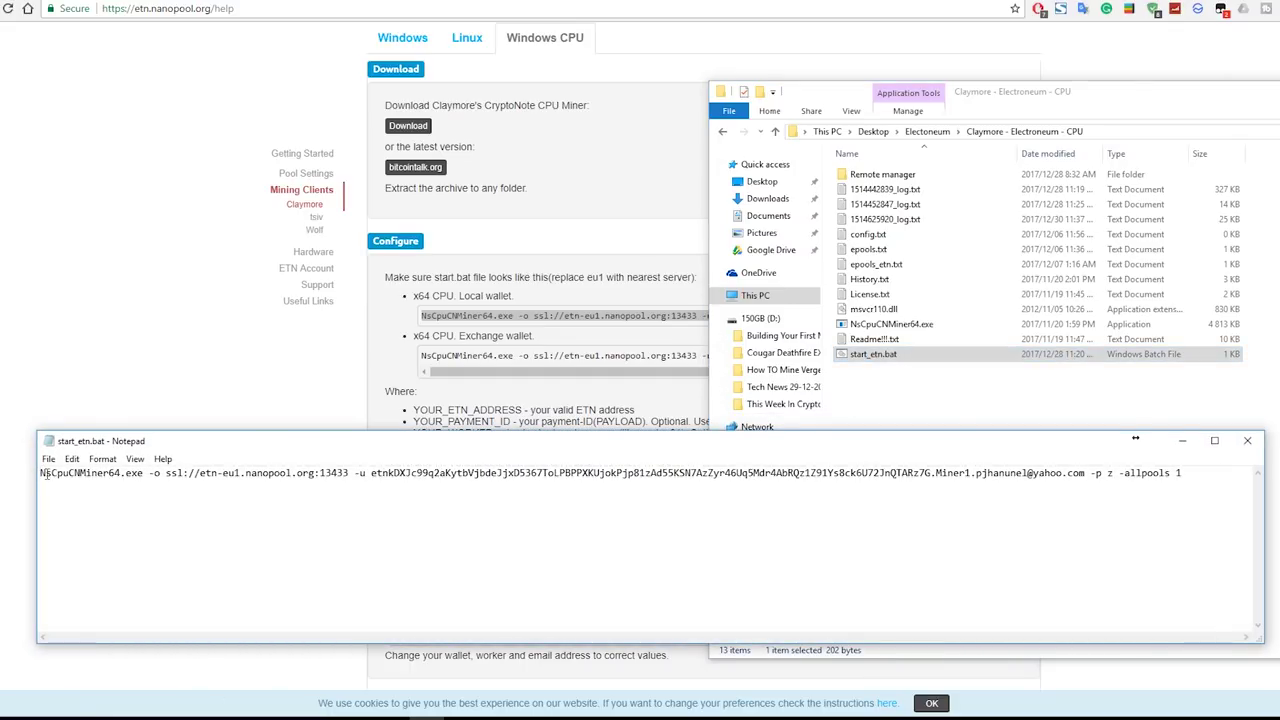
drag(967, 448, 957, 481)
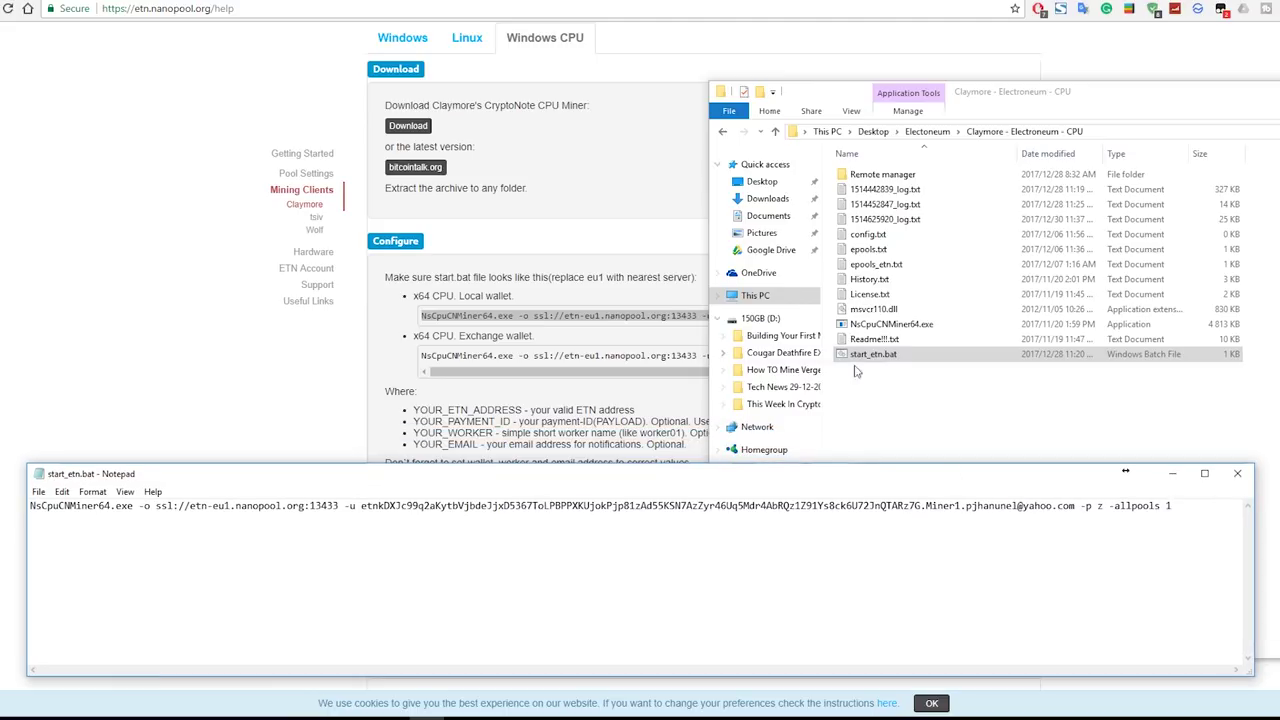
Create a text document in the Claymore - Electroneum - CPU folder and rename it start.bat, accepting the extension change.
click(872, 354)
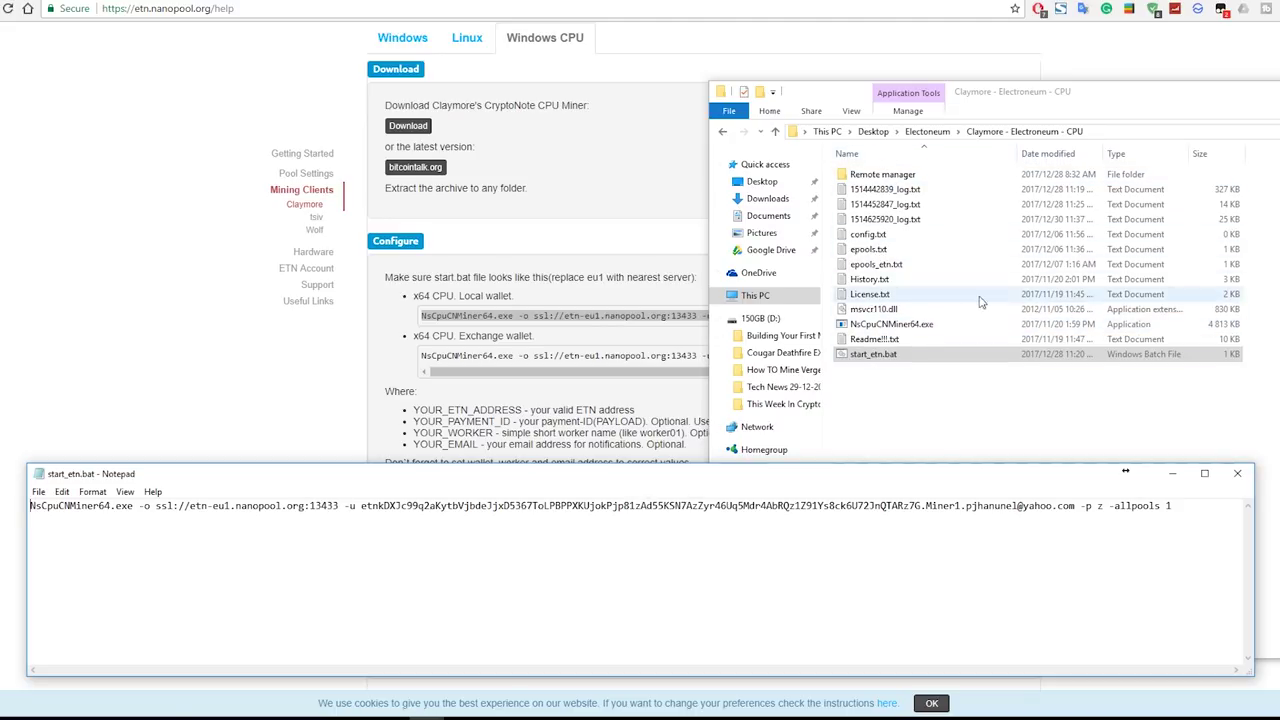
right_click(872, 398)
mouse_move(920, 564)
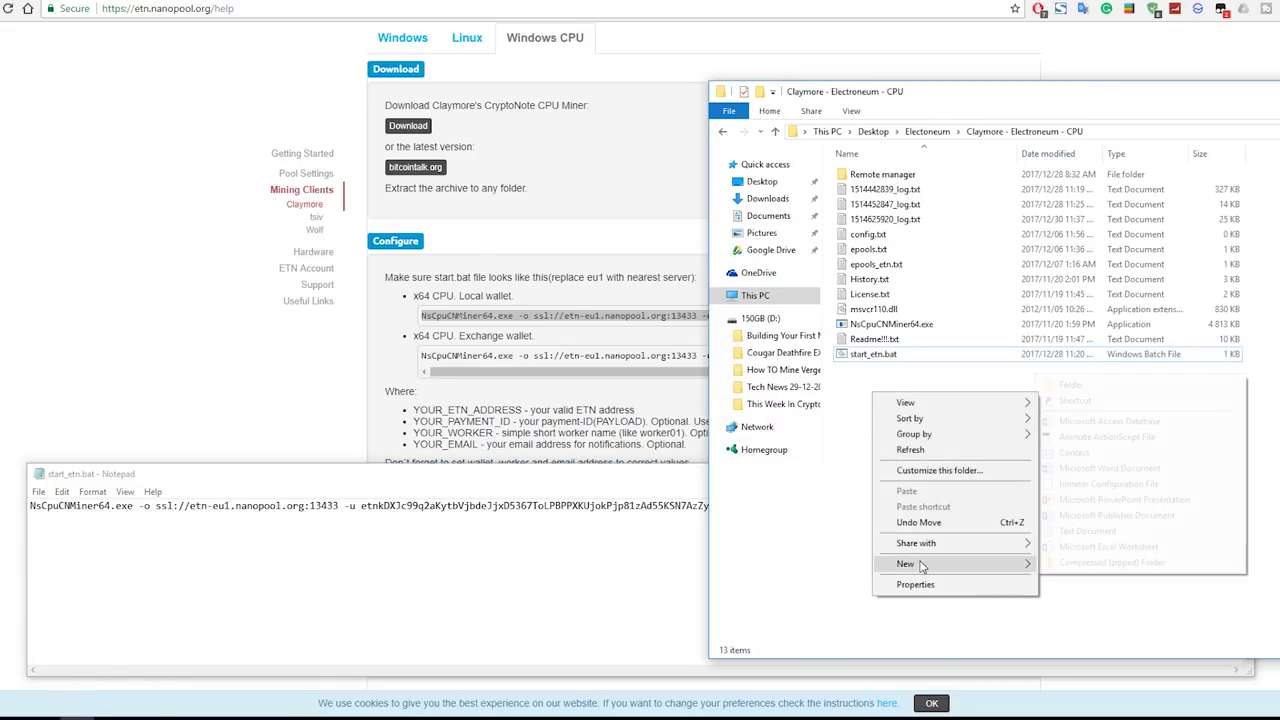
click(1082, 531)
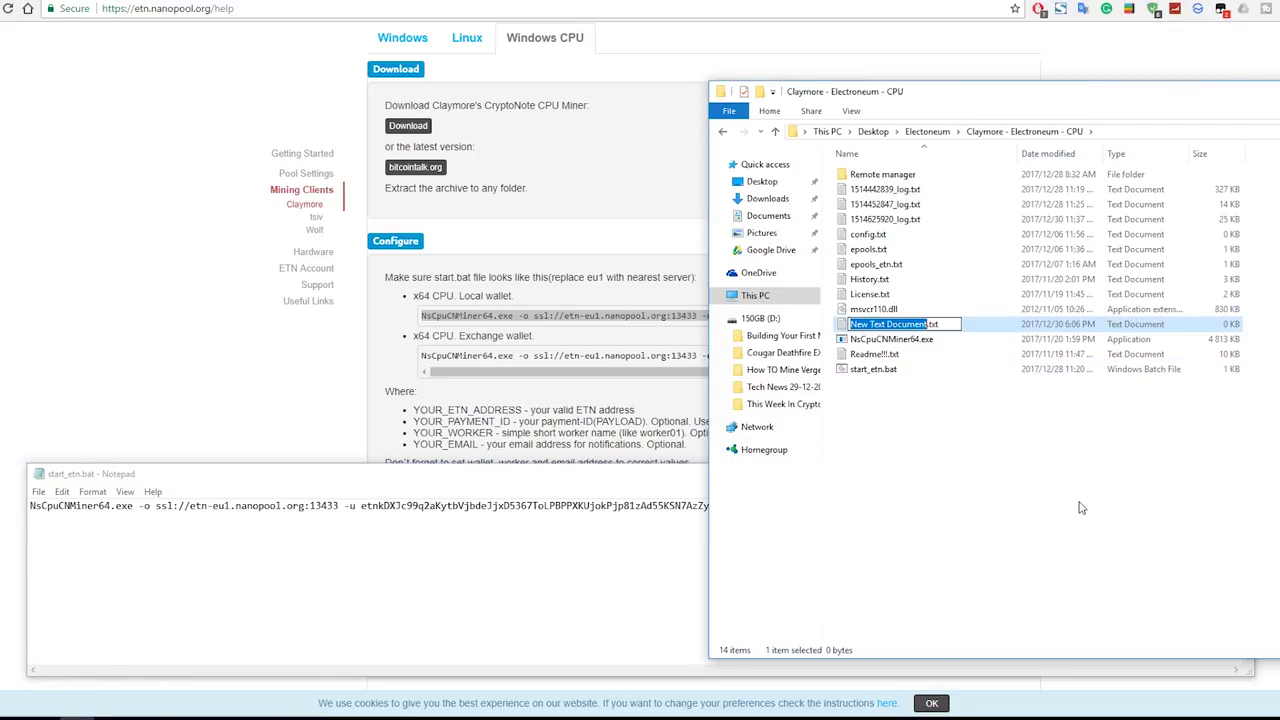
text(start.)
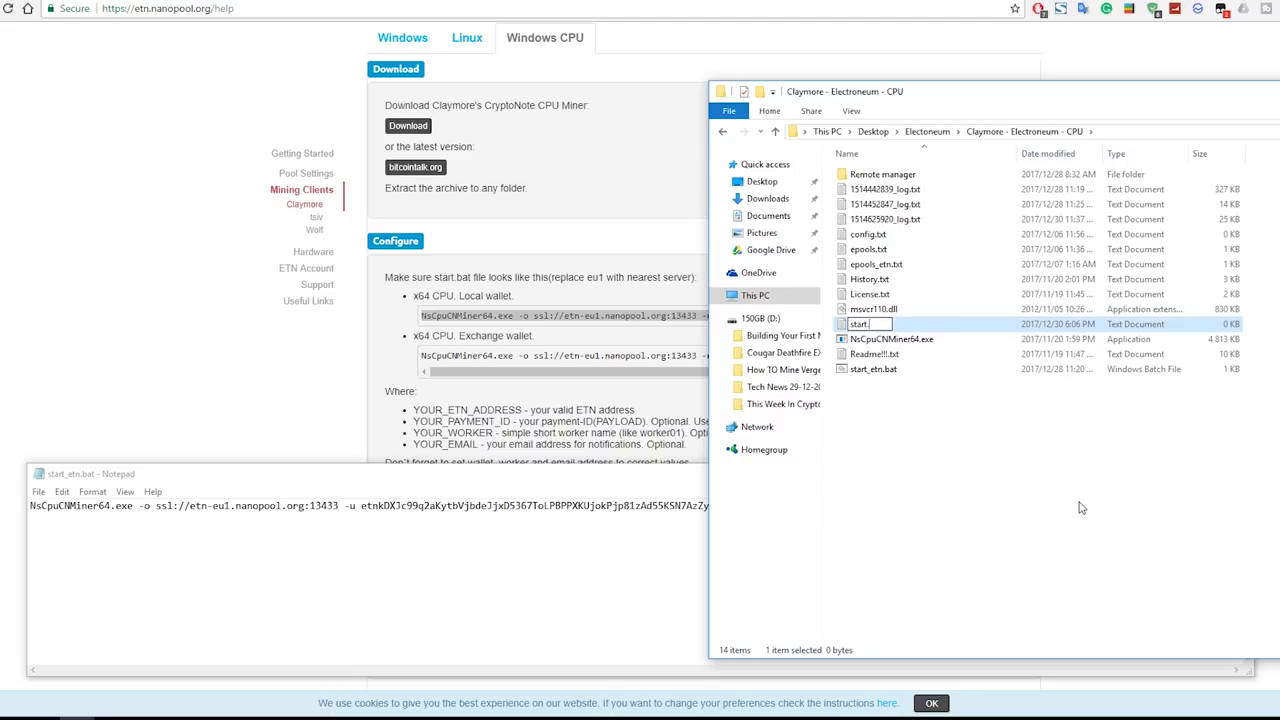
text(bat)
key(Return)
key(Return)
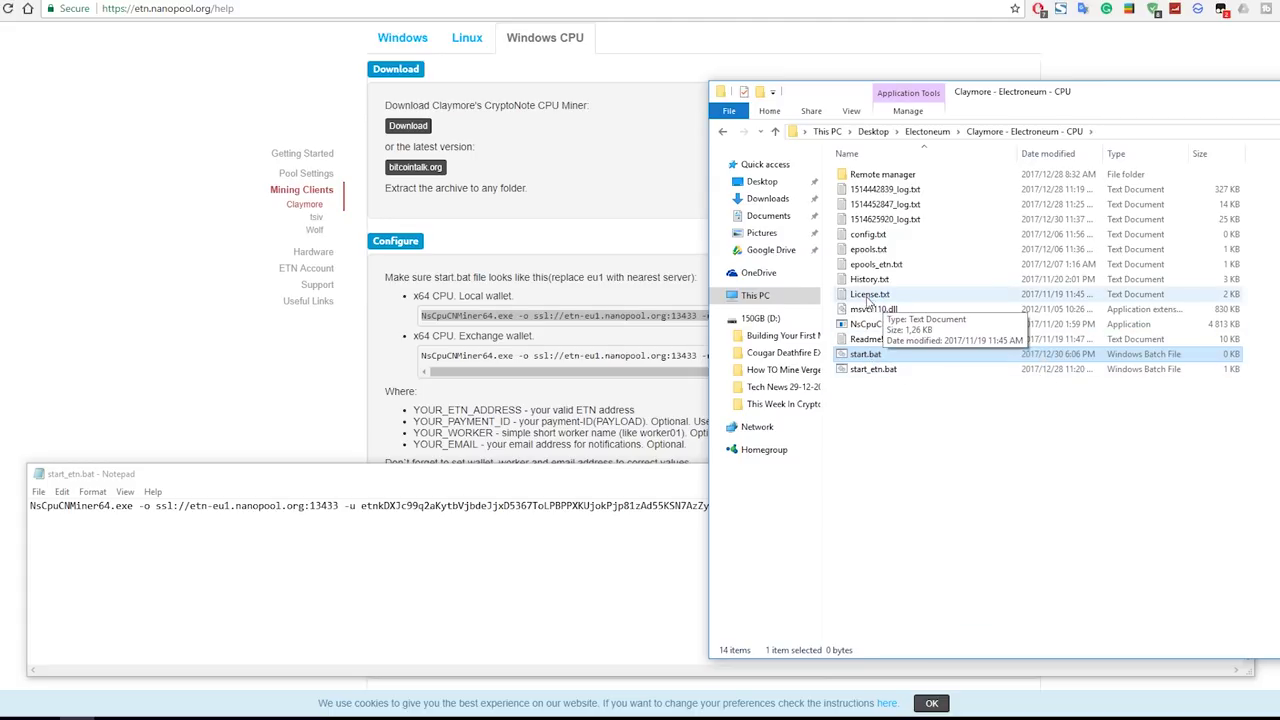
Check the folder view option for hiding extensions of known file types and return to the miner files.
click(851, 111)
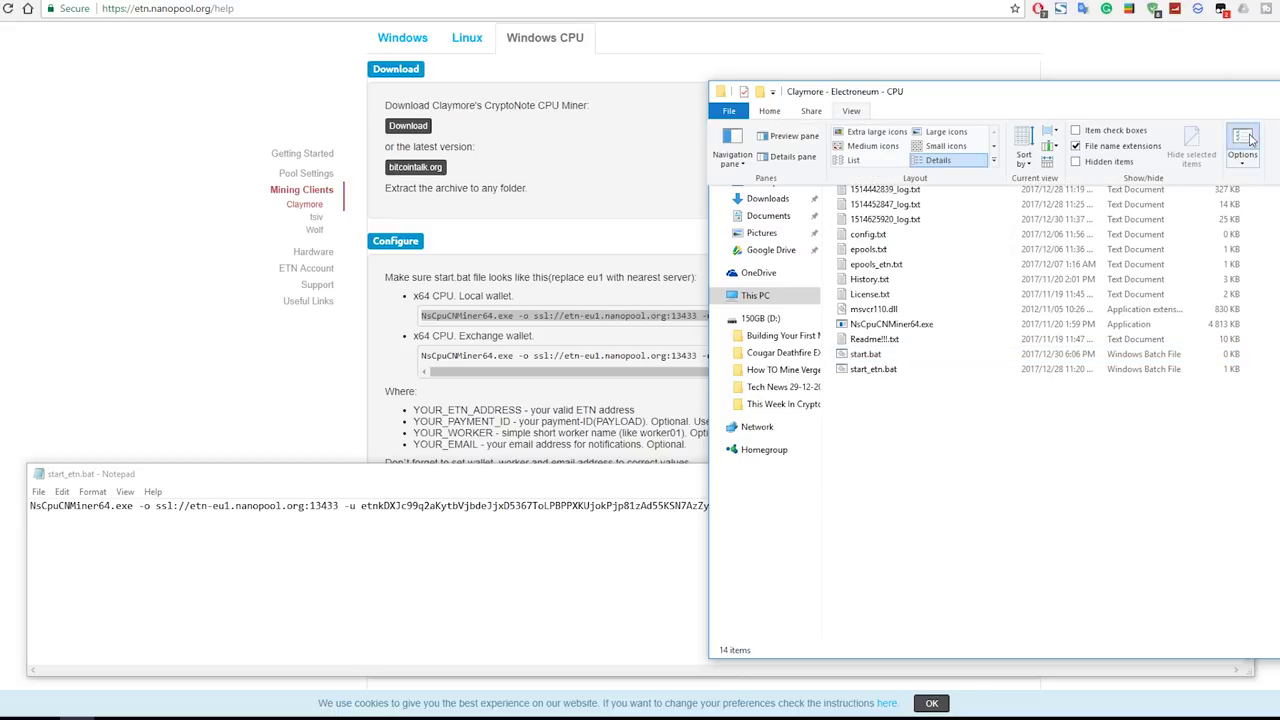
click(1242, 142)
click(780, 192)
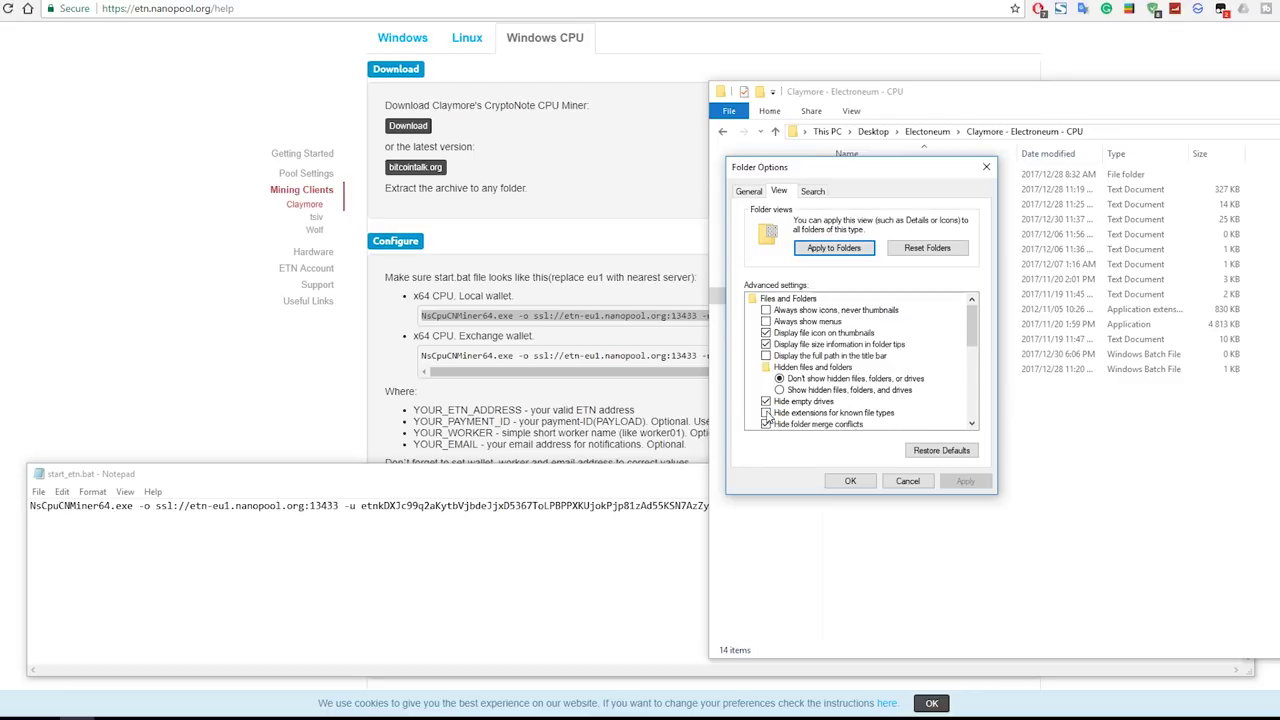
click(850, 481)
drag(1030, 482, 910, 428)
click(875, 339)
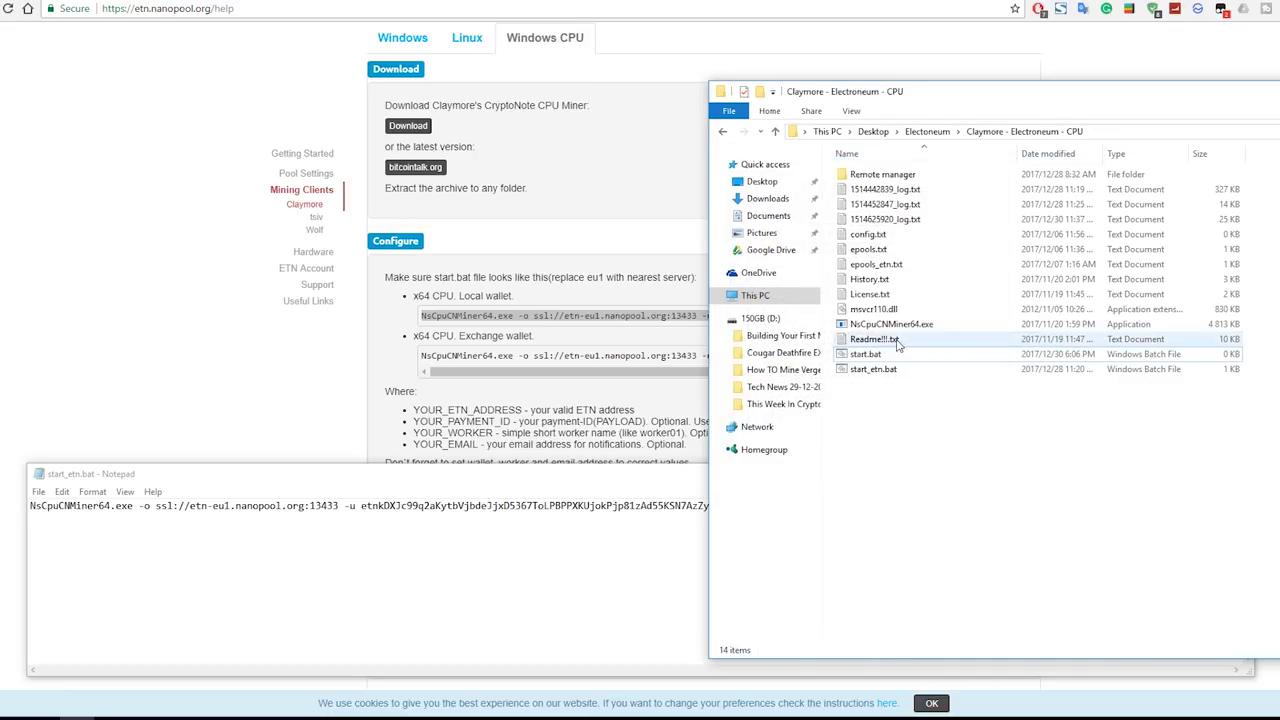
click(889, 412)
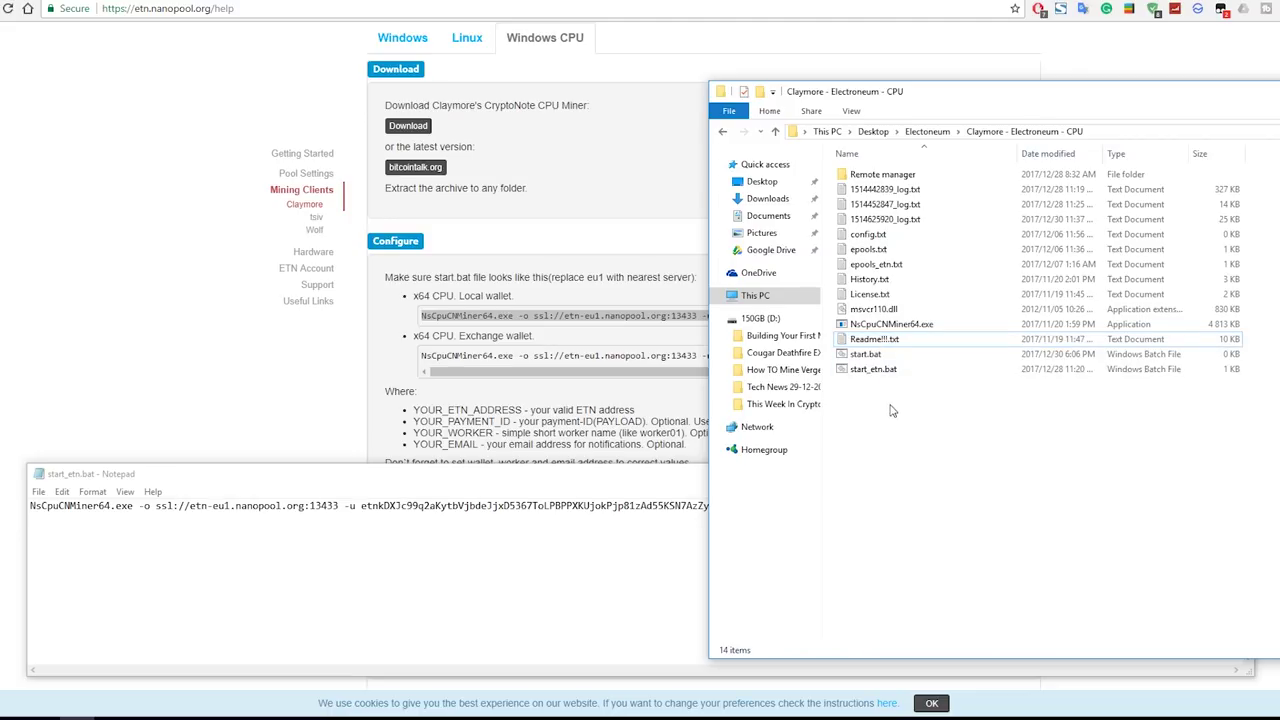
Open start_etn.bat for editing a second time and close the duplicate window.
right_click(873, 369)
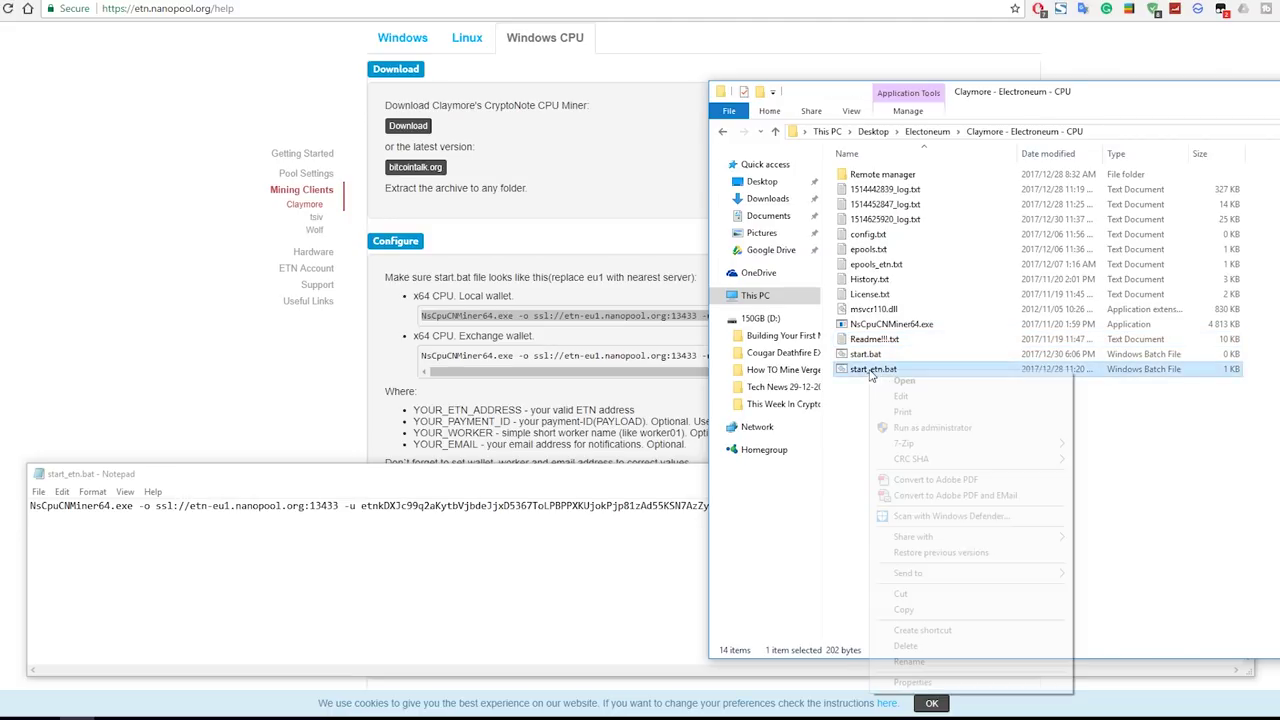
click(901, 396)
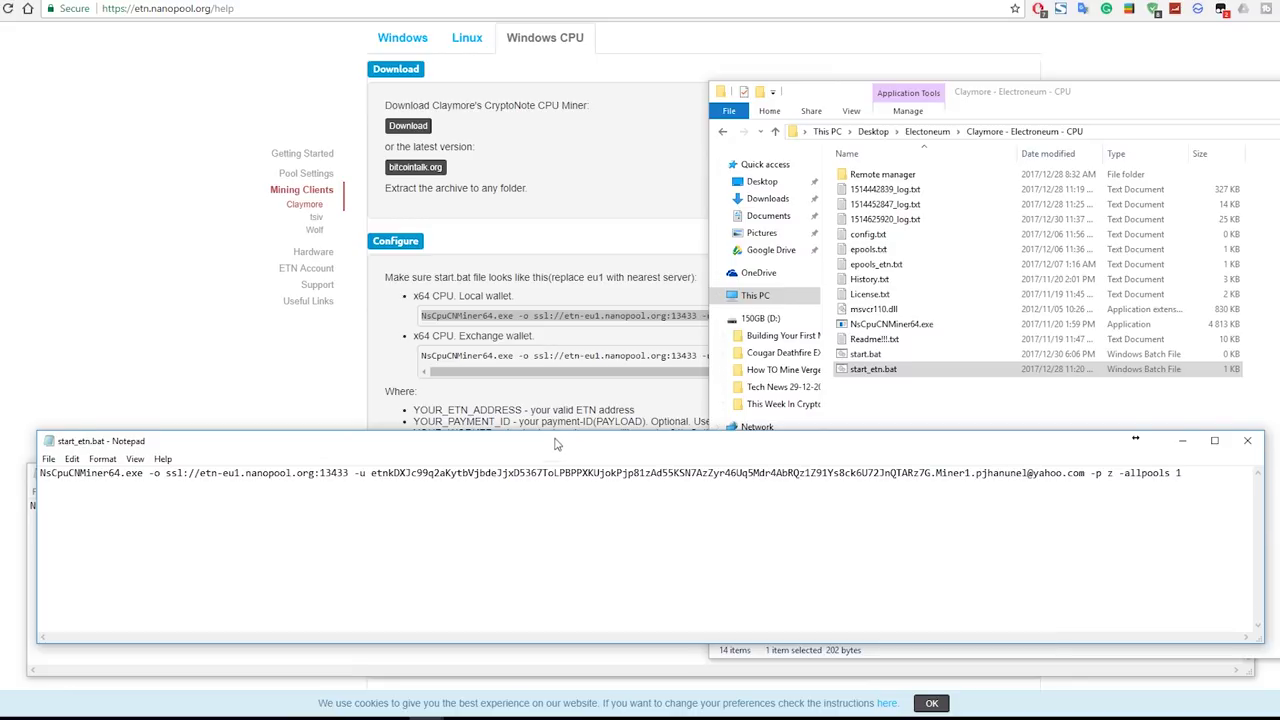
drag(557, 445, 537, 216)
click(1228, 208)
Examine the whole command line in start_etn.bat and compare it with Nanopool's local wallet command.
drag(709, 560, 1253, 560)
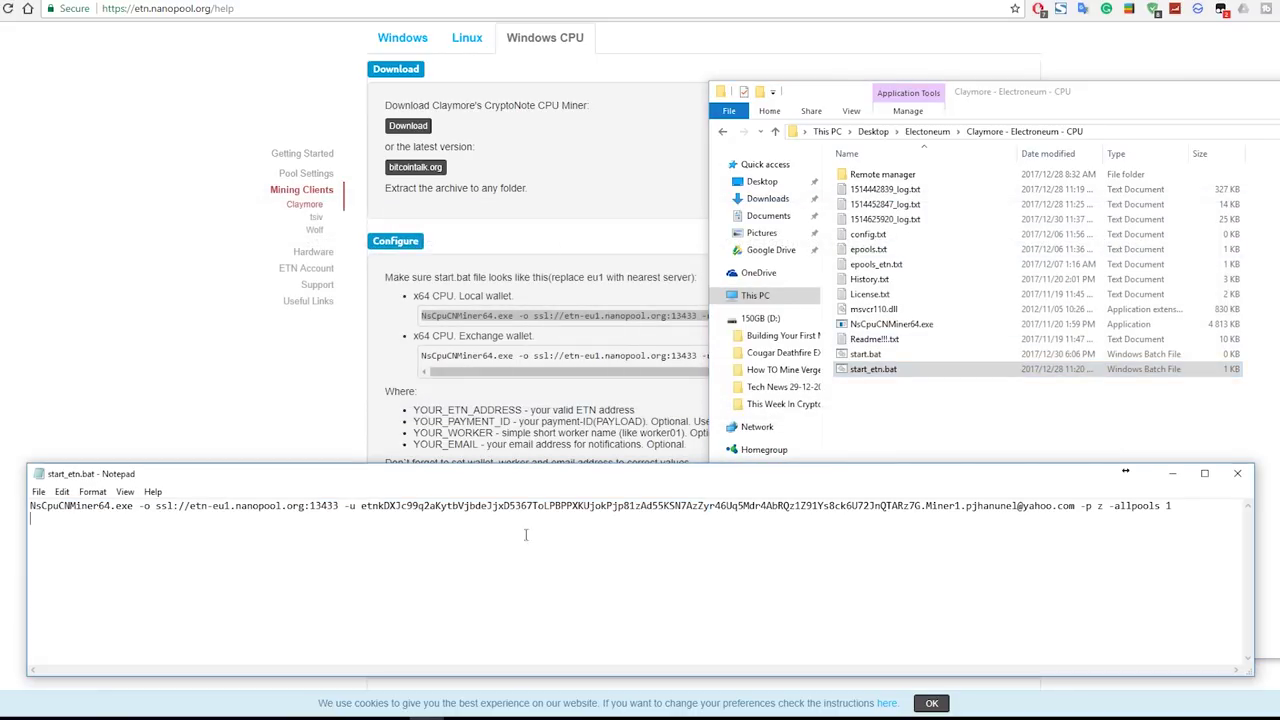
drag(150, 474, 142, 446)
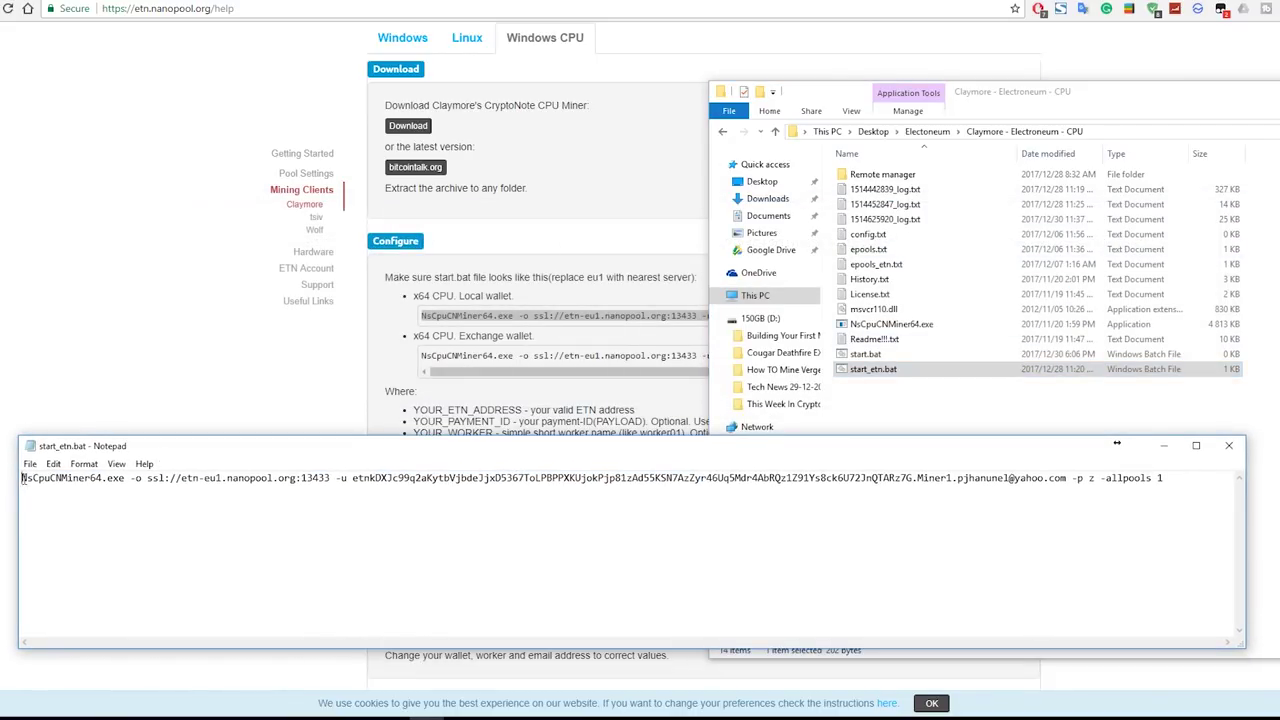
drag(22, 480, 1061, 506)
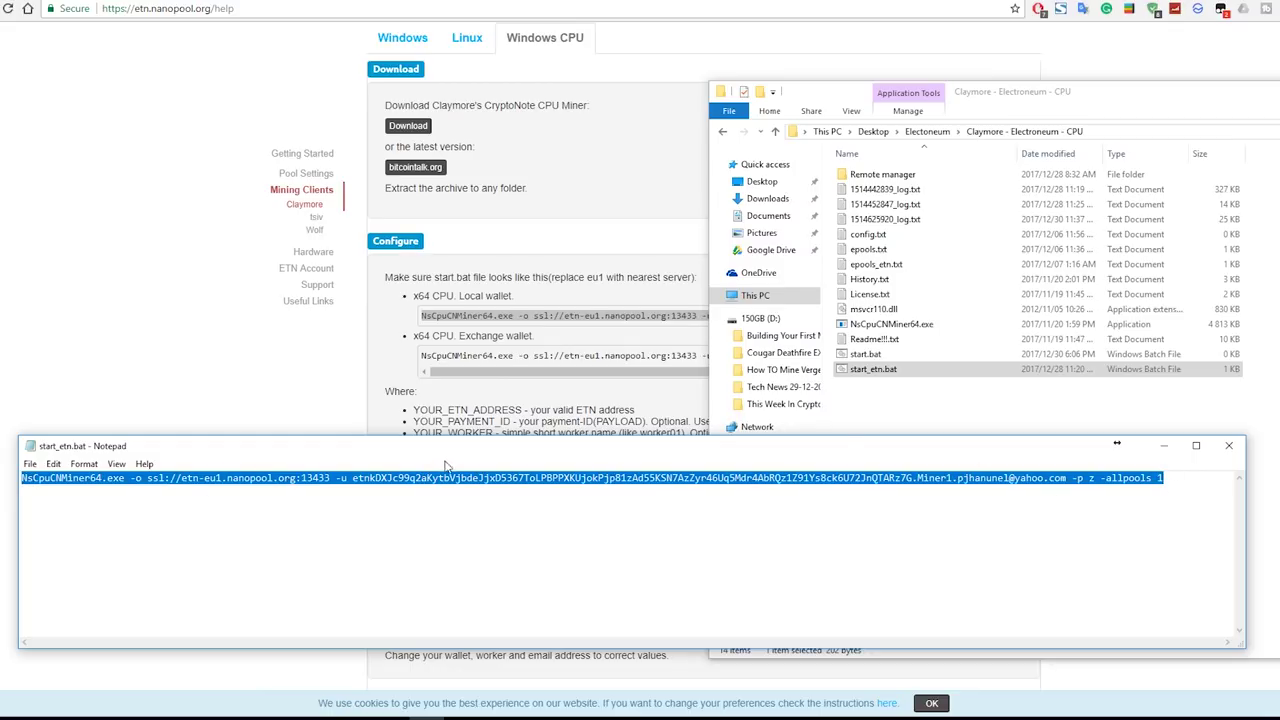
drag(447, 462, 398, 482)
click(416, 532)
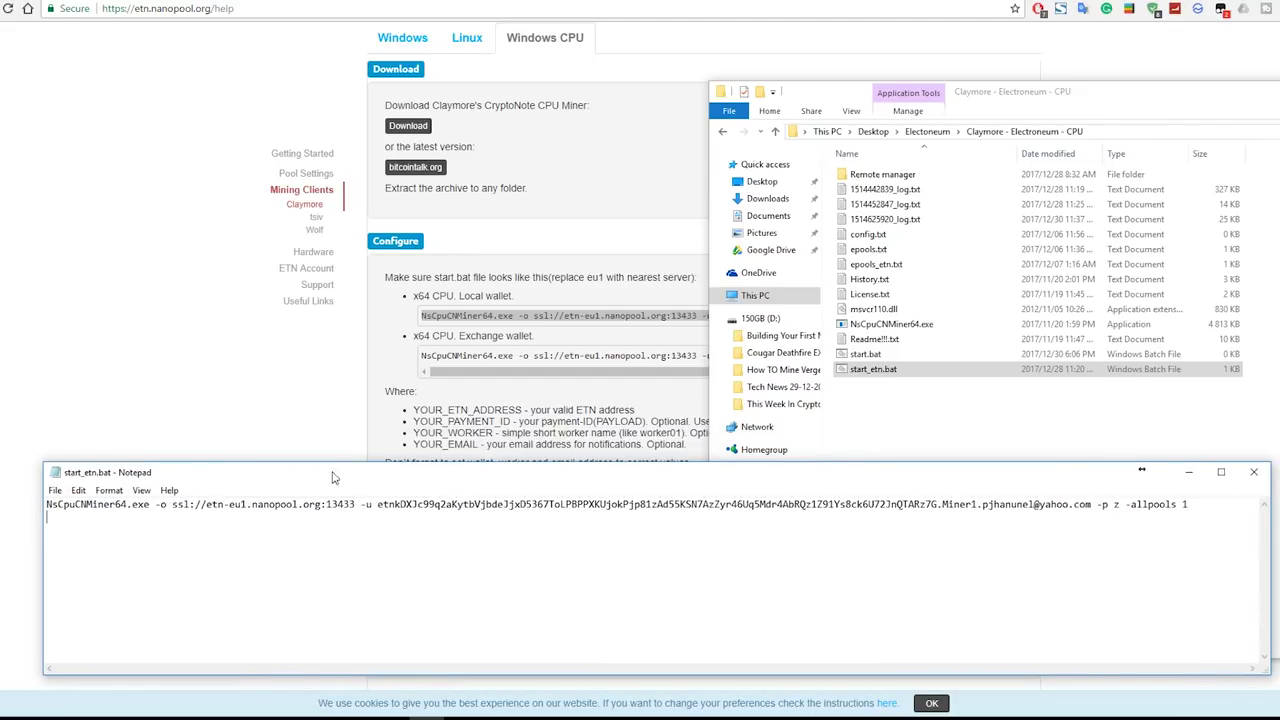
click(491, 315)
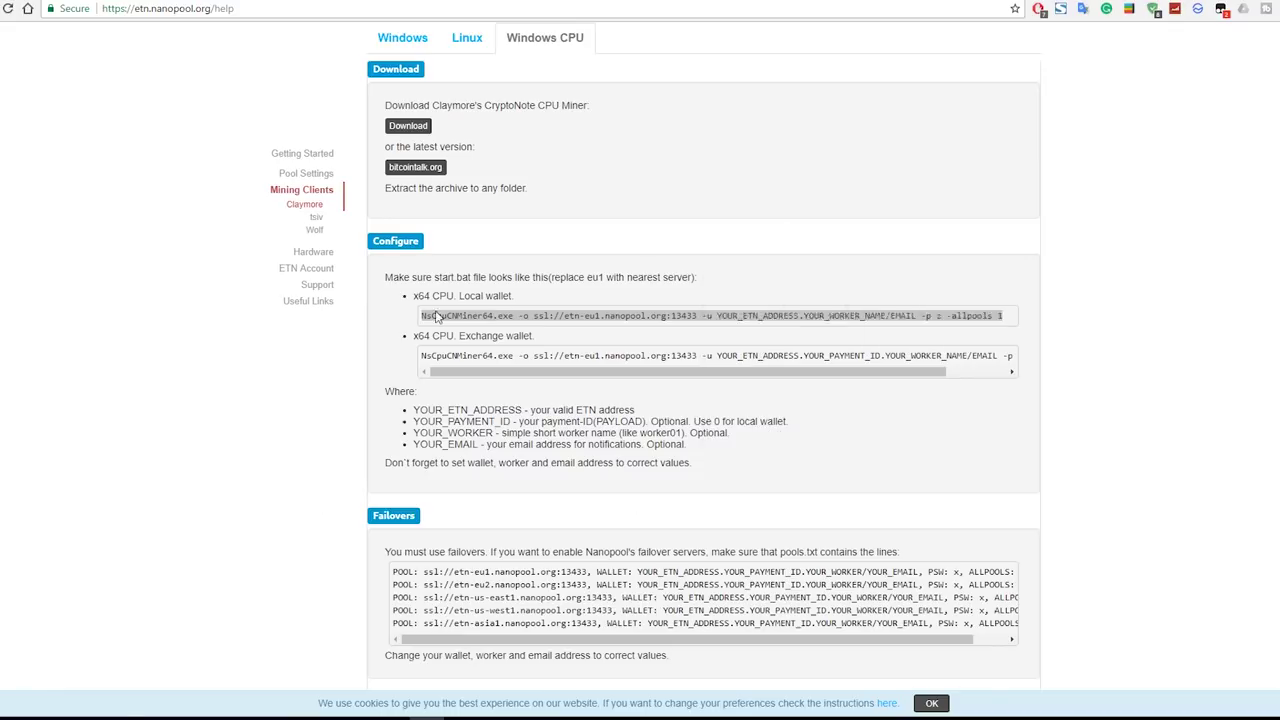
click(428, 717)
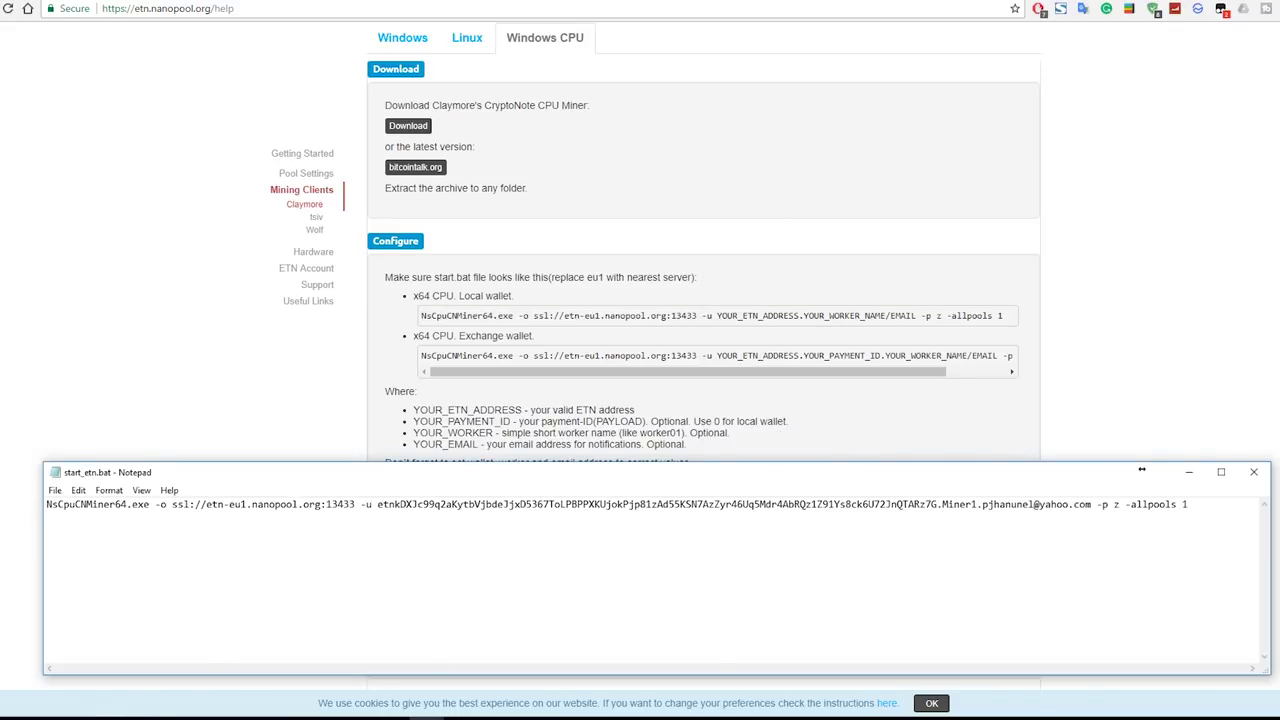
Examine the pool server option and the wallet address after -u in the start_etn.bat command.
click(110, 717)
click(288, 542)
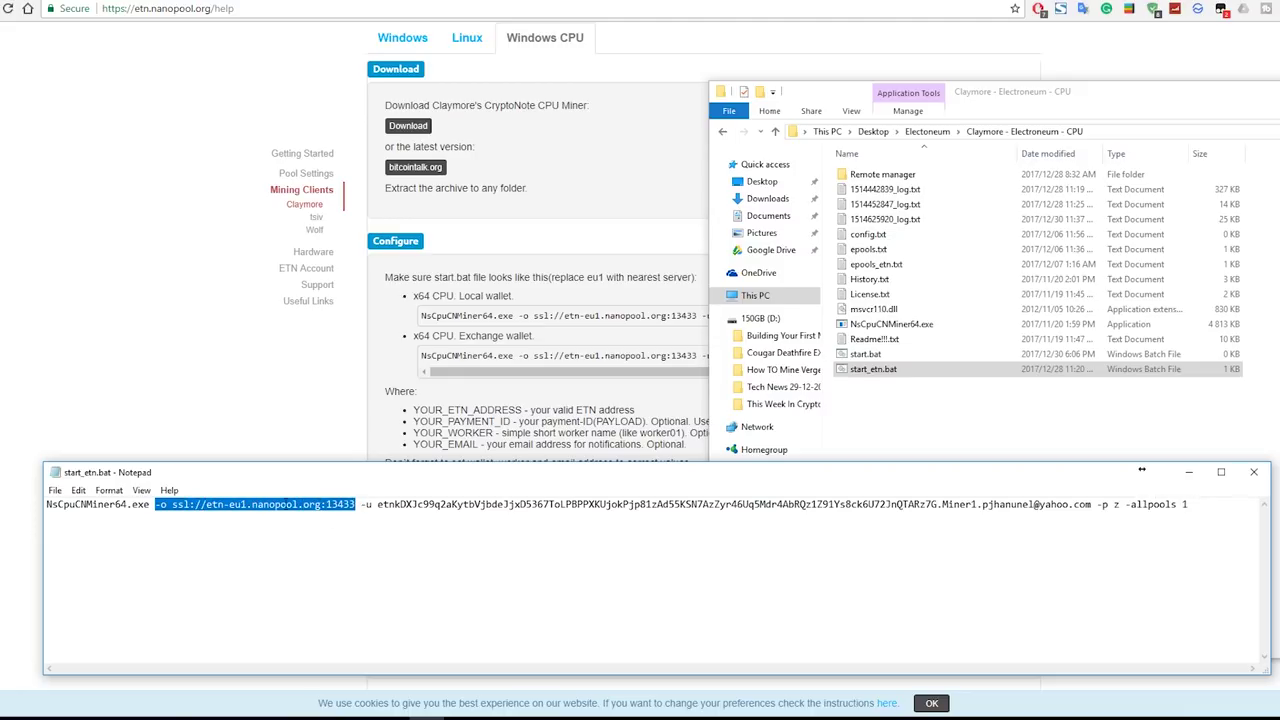
click(449, 548)
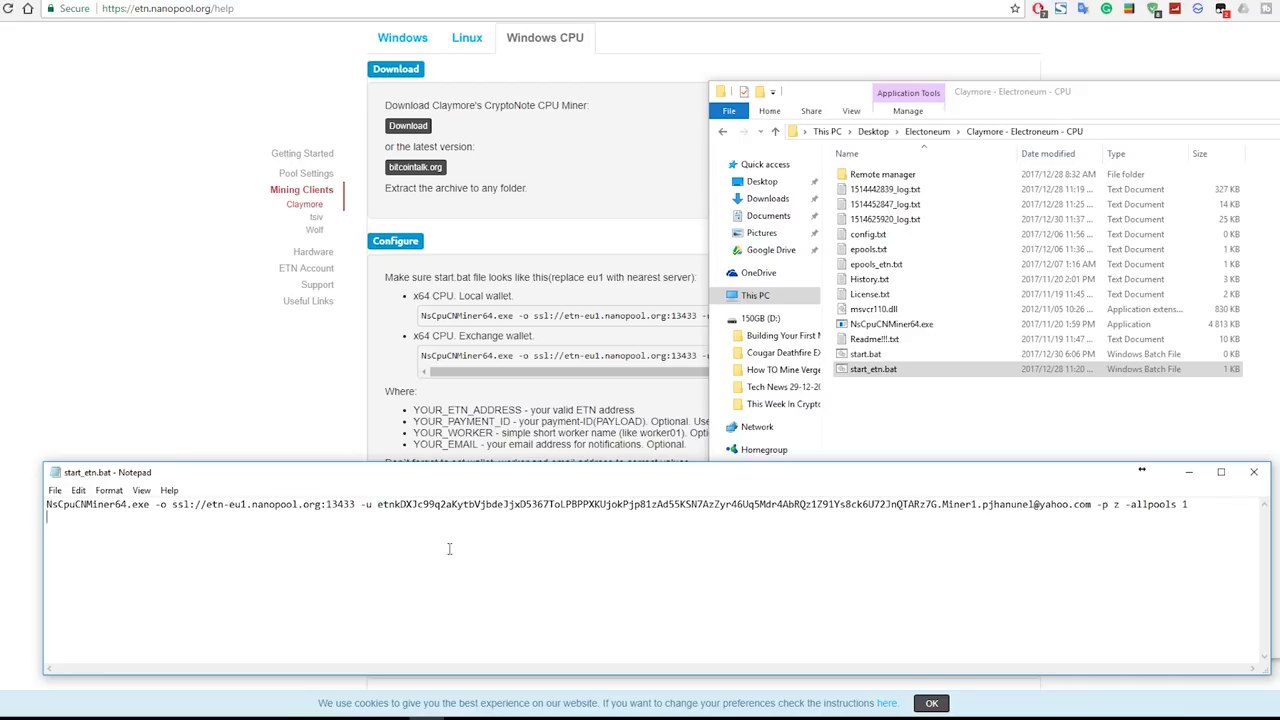
drag(395, 507, 846, 498)
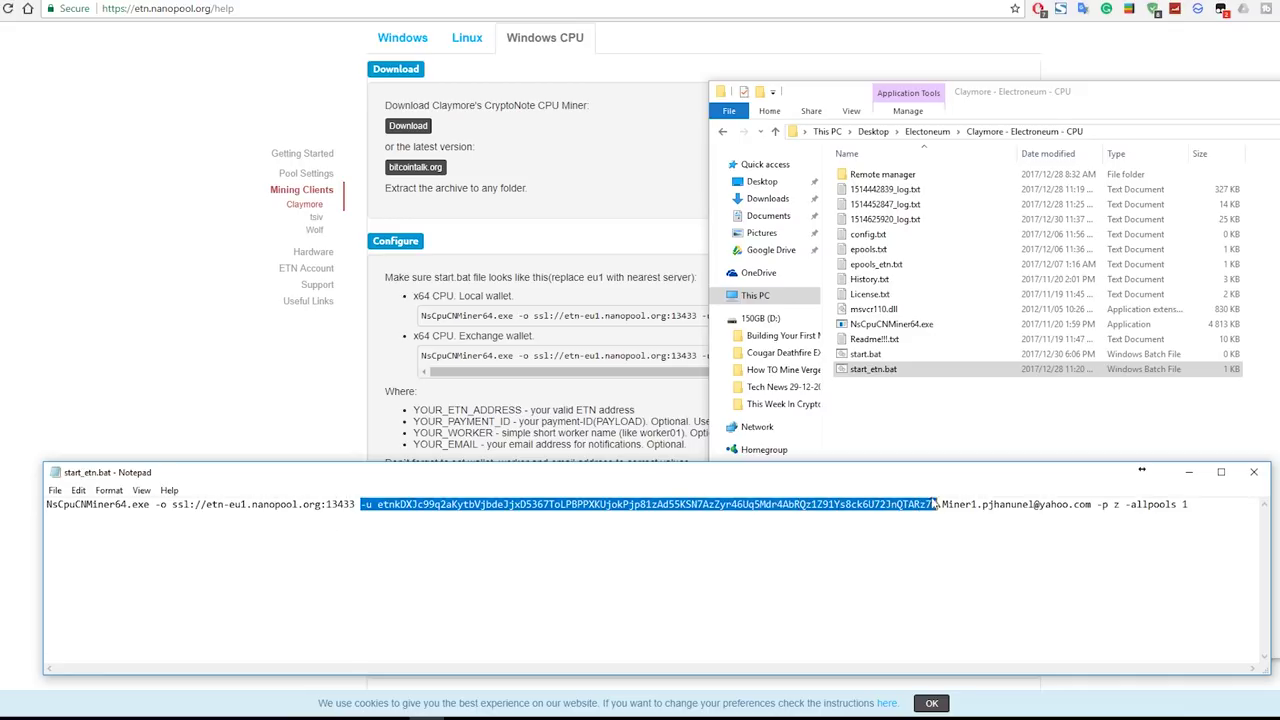
click(705, 22)
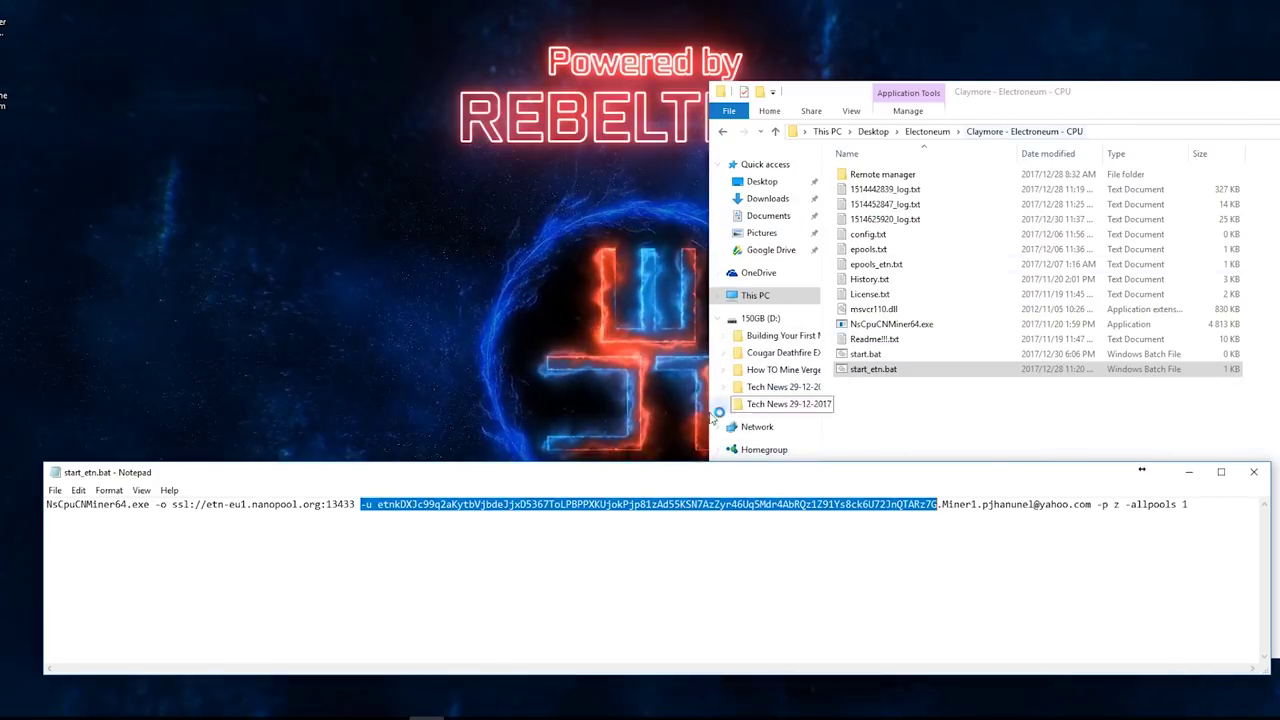
drag(377, 504, 922, 504)
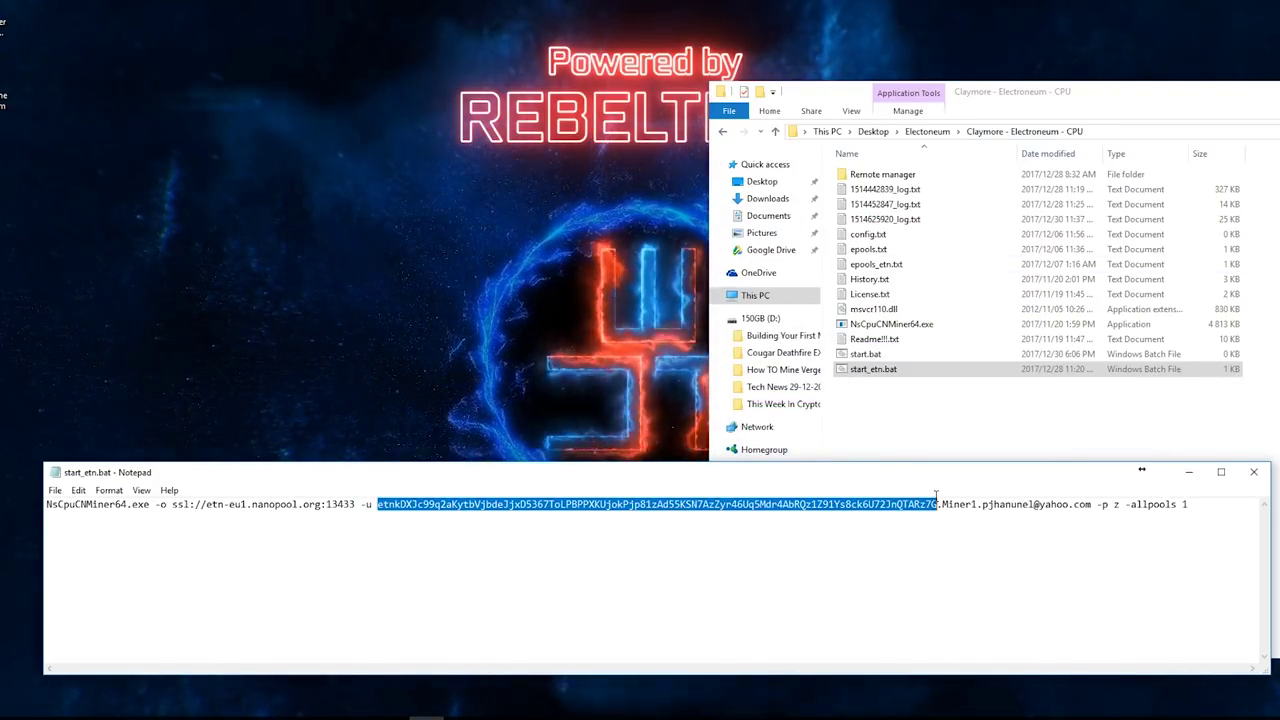
click(829, 569)
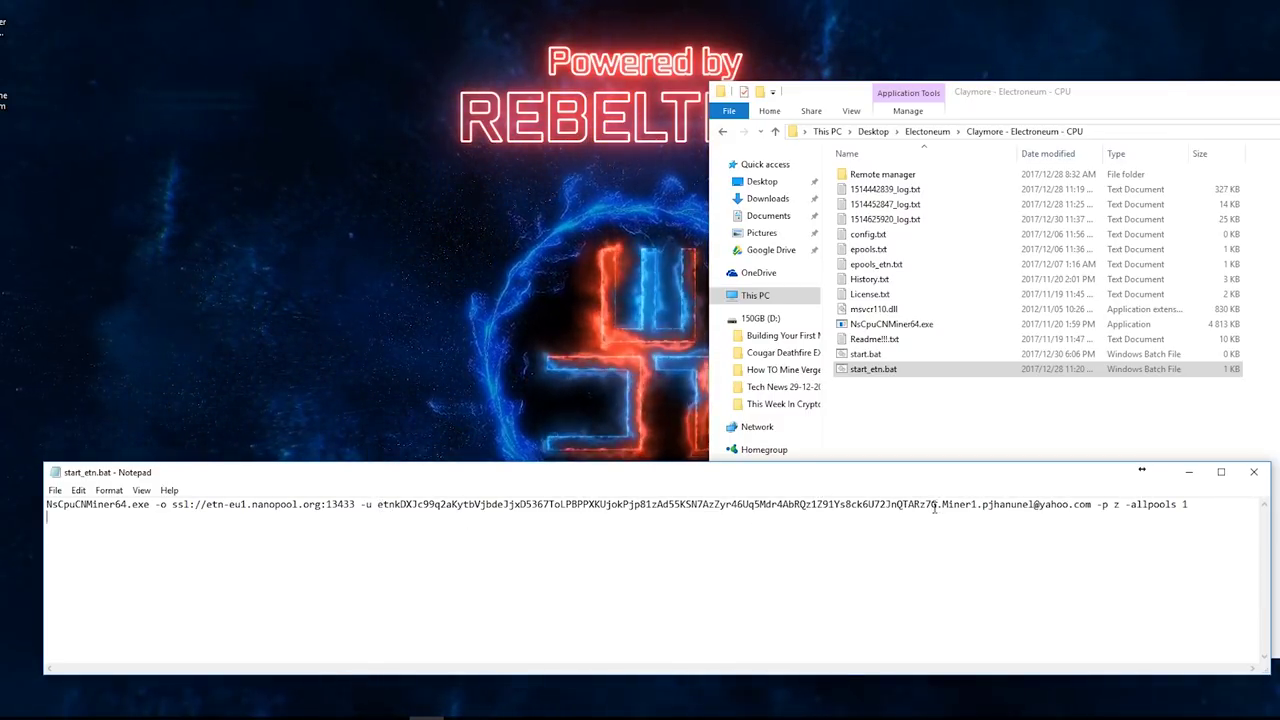
Examine the worker name Miner1, the notification e-mail and the -allpools 1 option in the start_etn.bat command.
drag(955, 491, 895, 459)
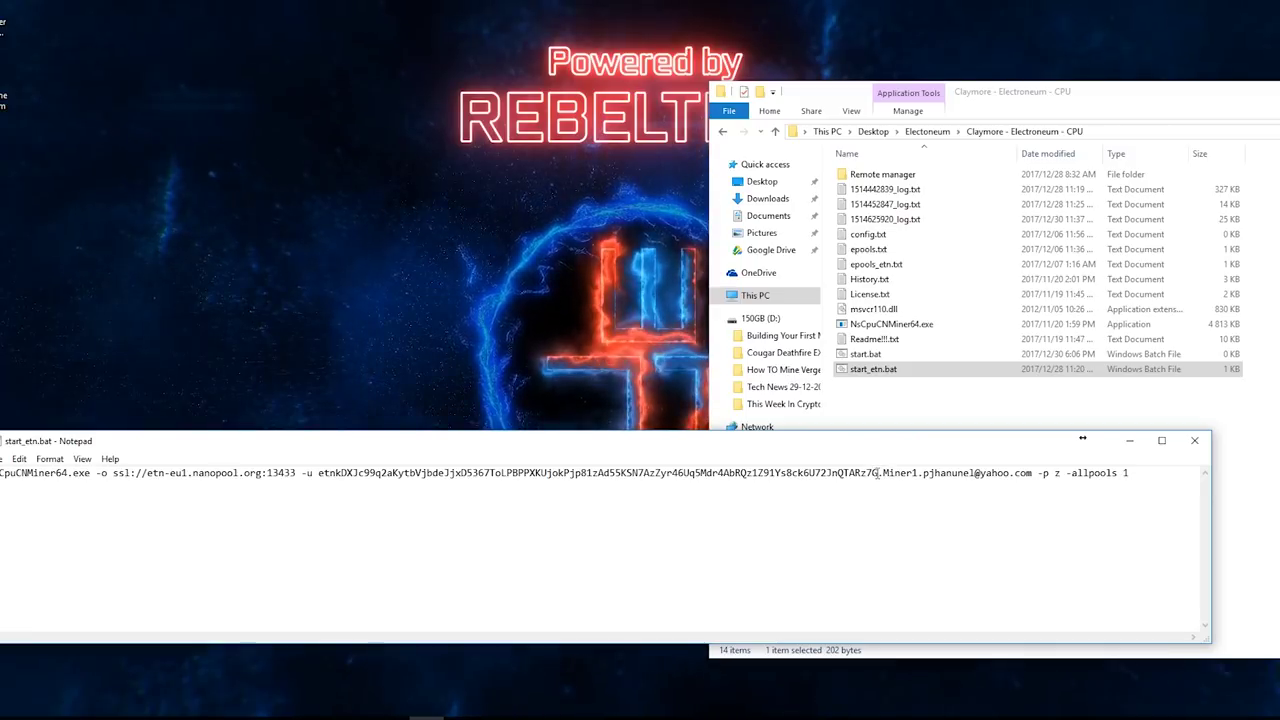
drag(883, 473, 919, 473)
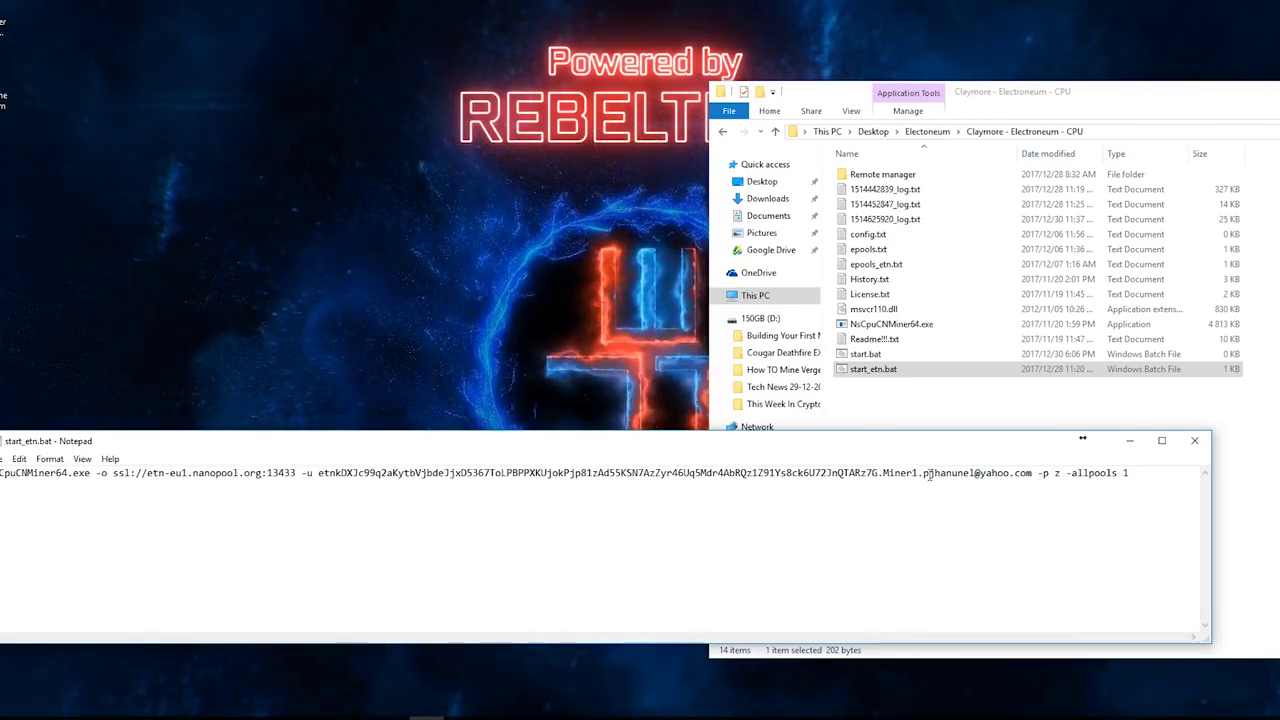
click(920, 473)
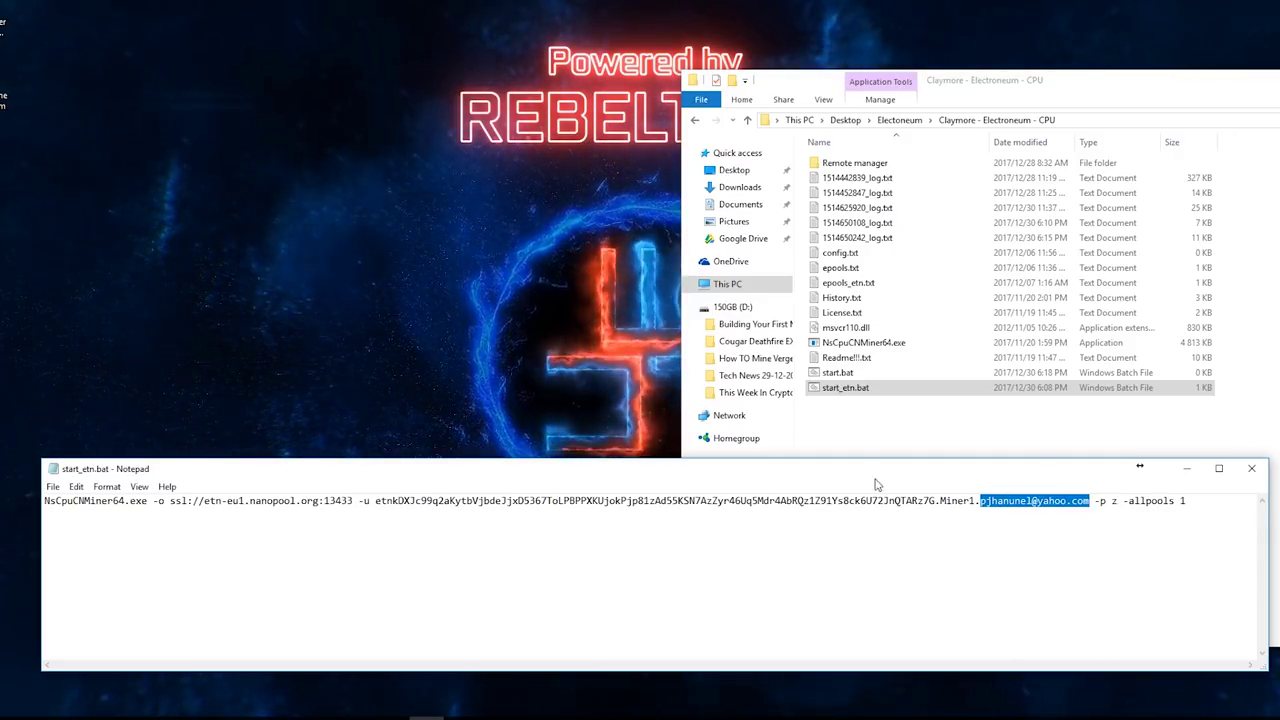
mouse_move(720, 478)
mouse_down()
mouse_move(638, 468)
mouse_move(702, 478)
mouse_up()
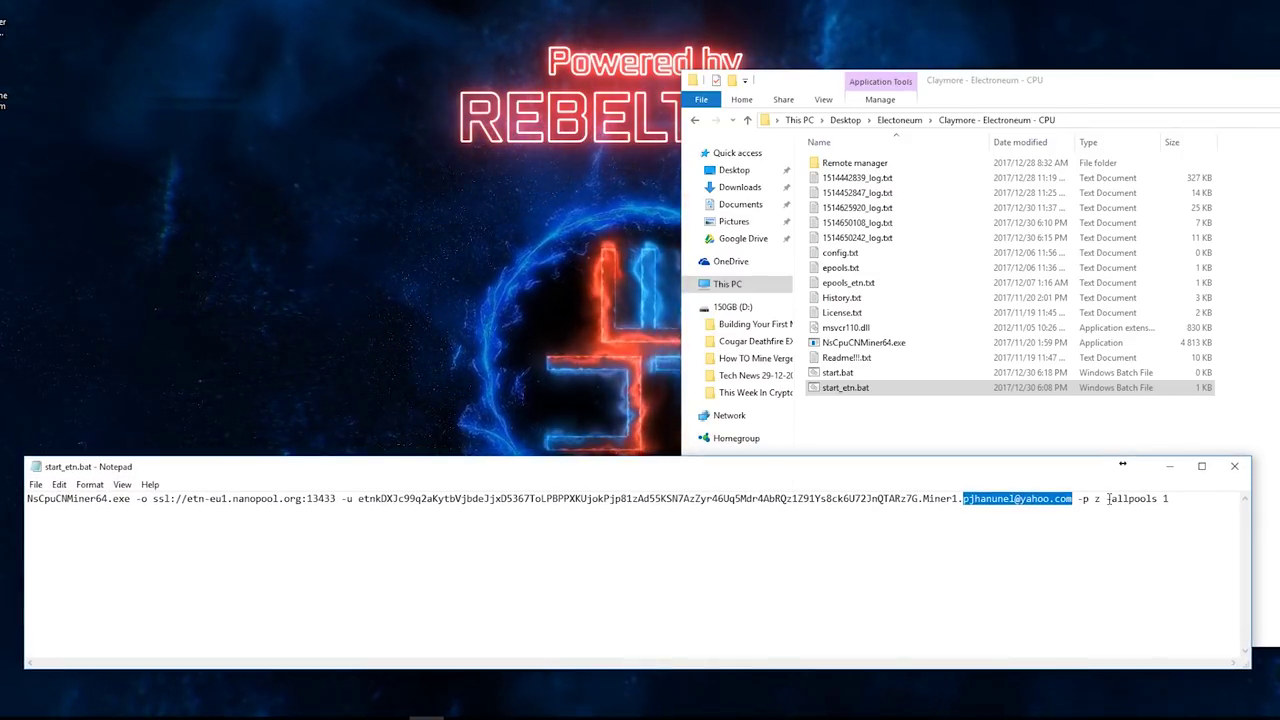
drag(1107, 498, 1119, 498)
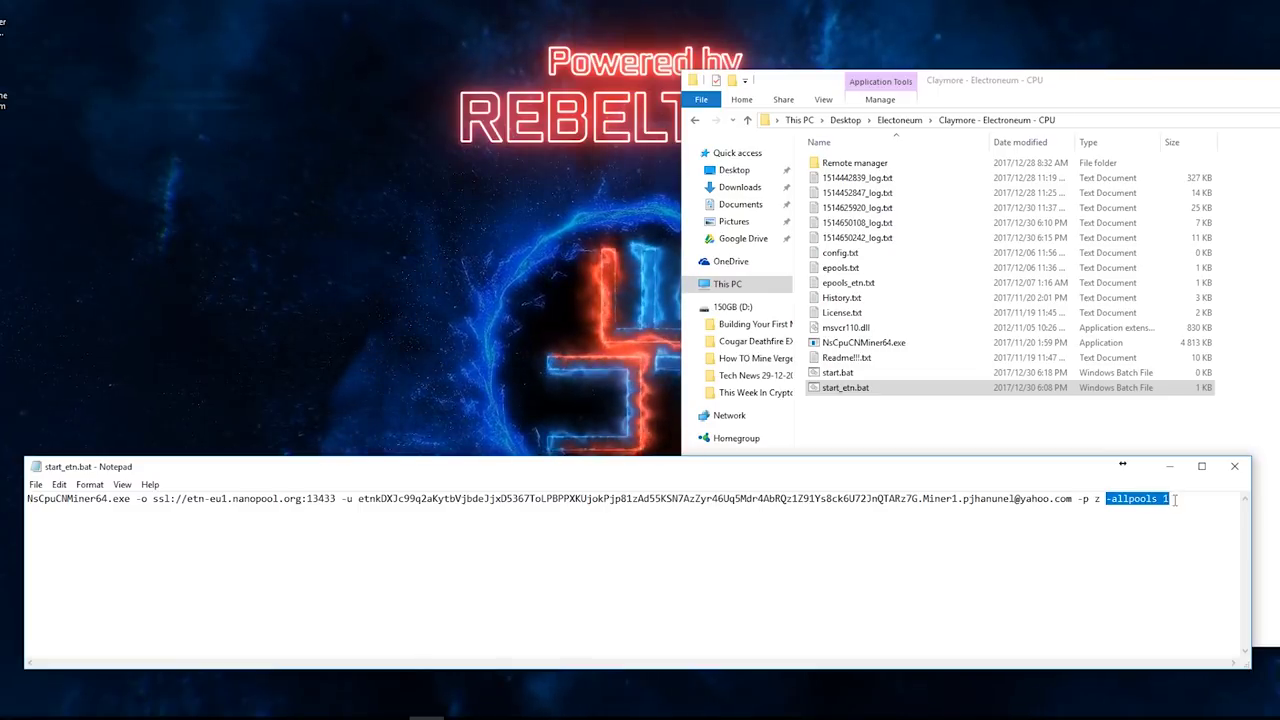
click(1119, 500)
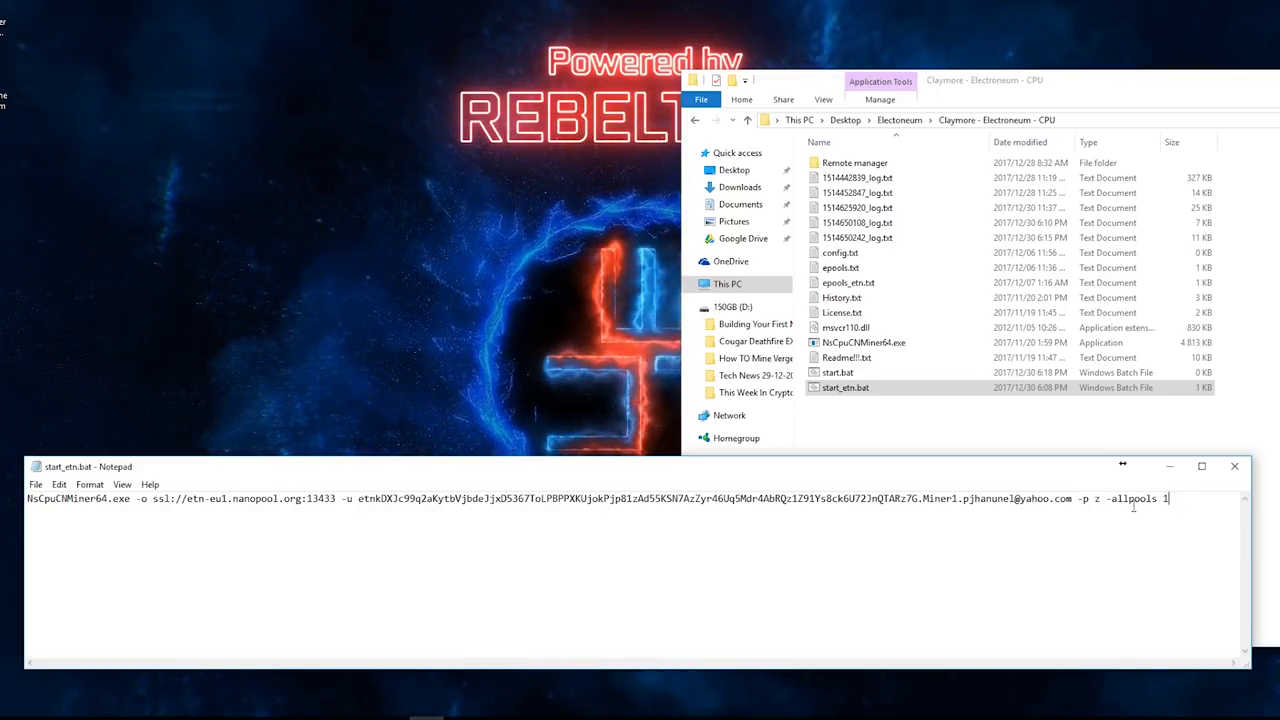
Open Readme!!!.txt above start_etn.bat, enlarge its window and examine the miner's command line options, including -t and -allpools.
click(1175, 512)
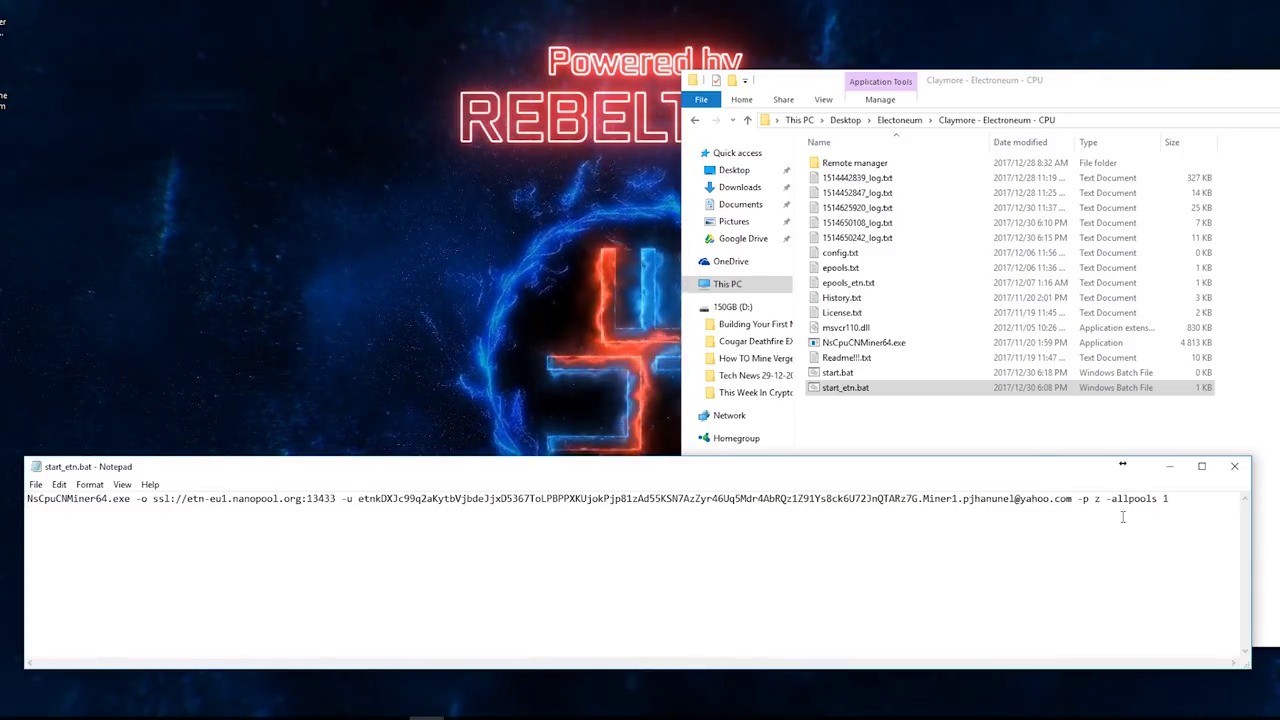
double_click(815, 360)
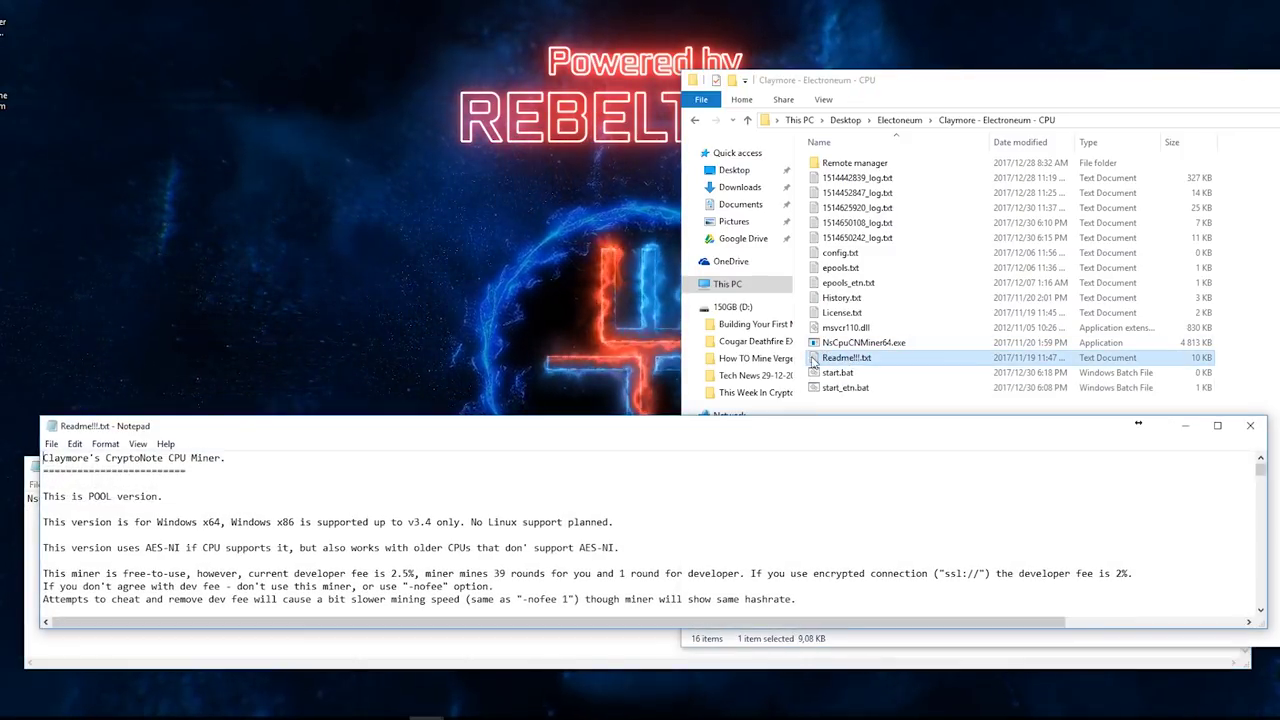
drag(523, 430, 509, 54)
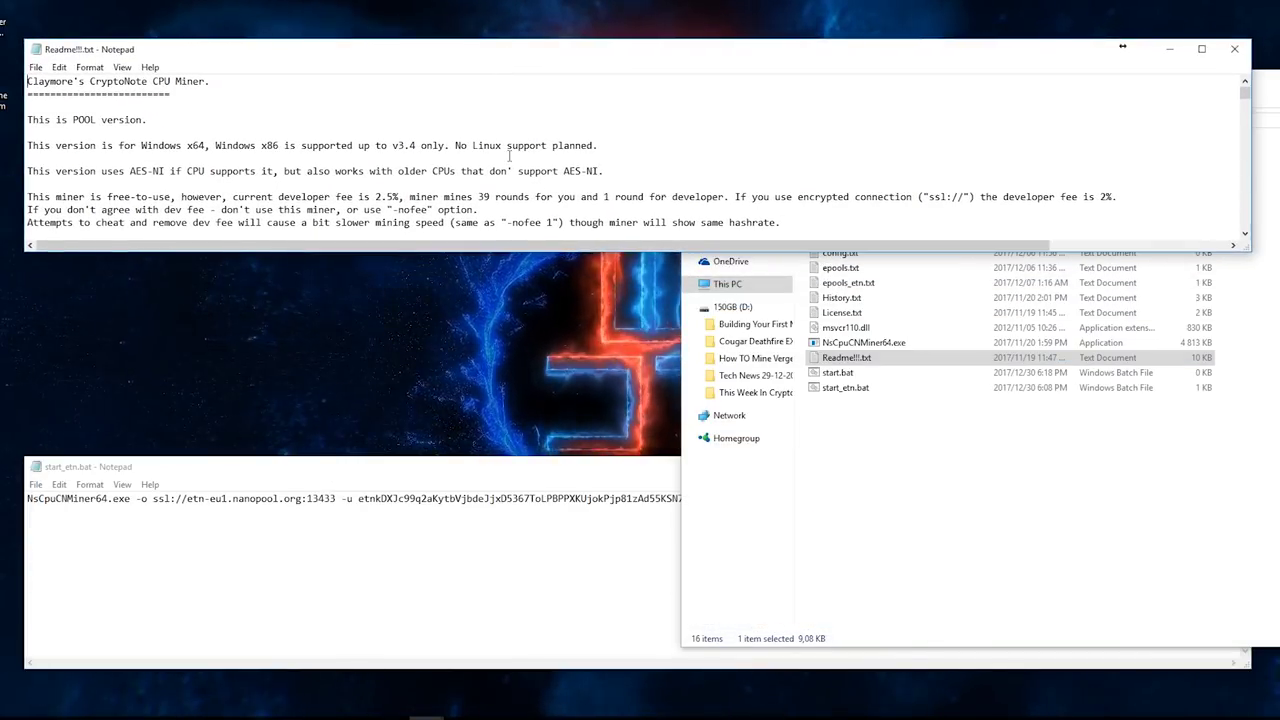
scroll(509, 157, down, 1)
drag(459, 250, 459, 372)
scroll(104, 312, down, 2)
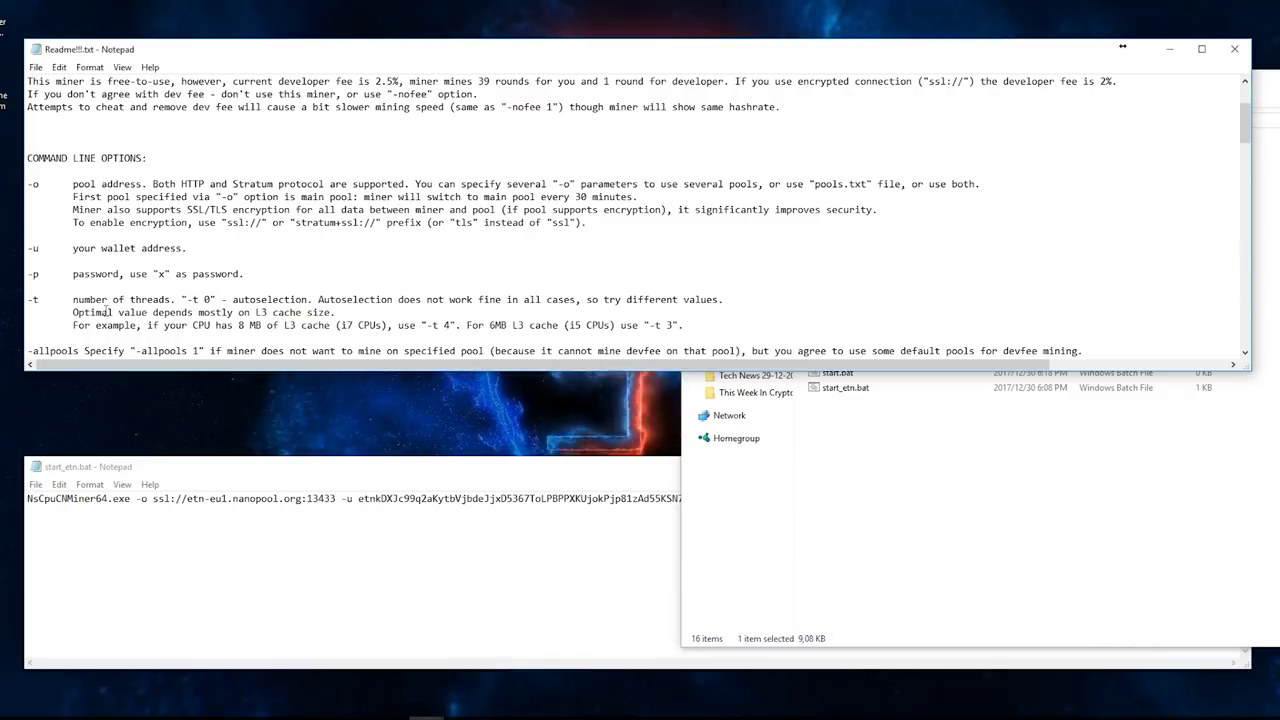
click(760, 420)
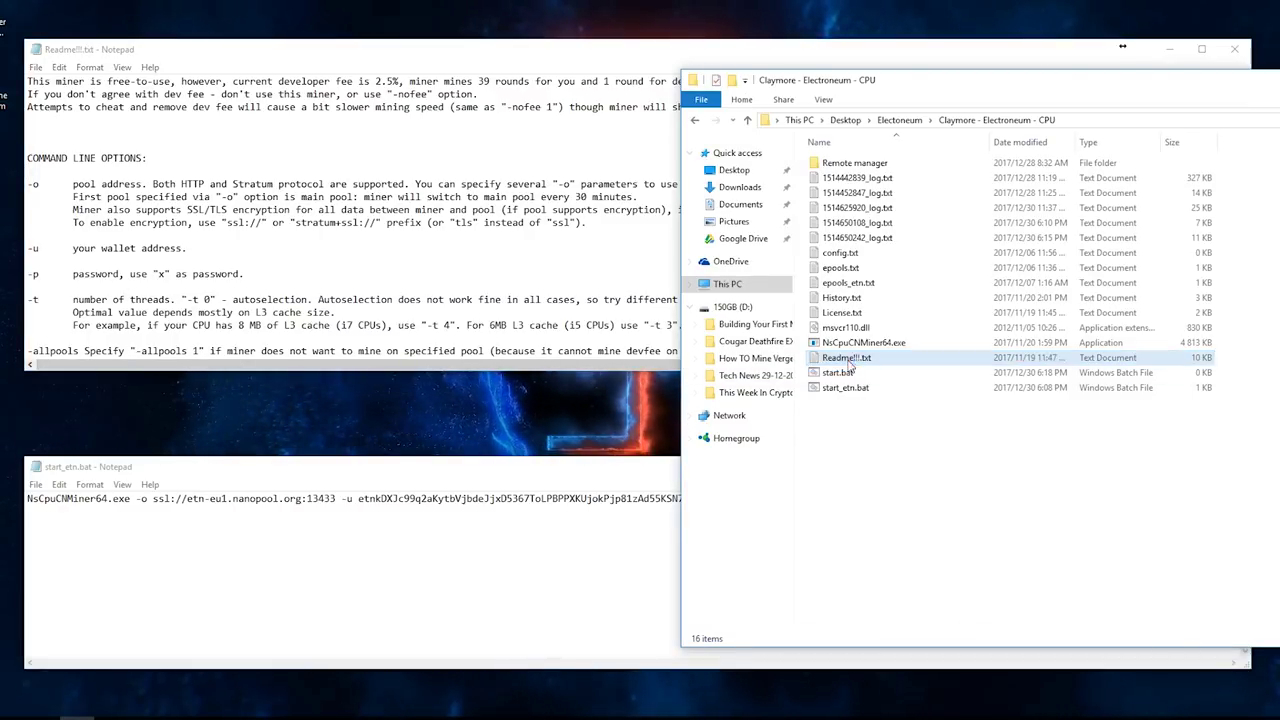
click(447, 78)
scroll(26, 158, down, 2)
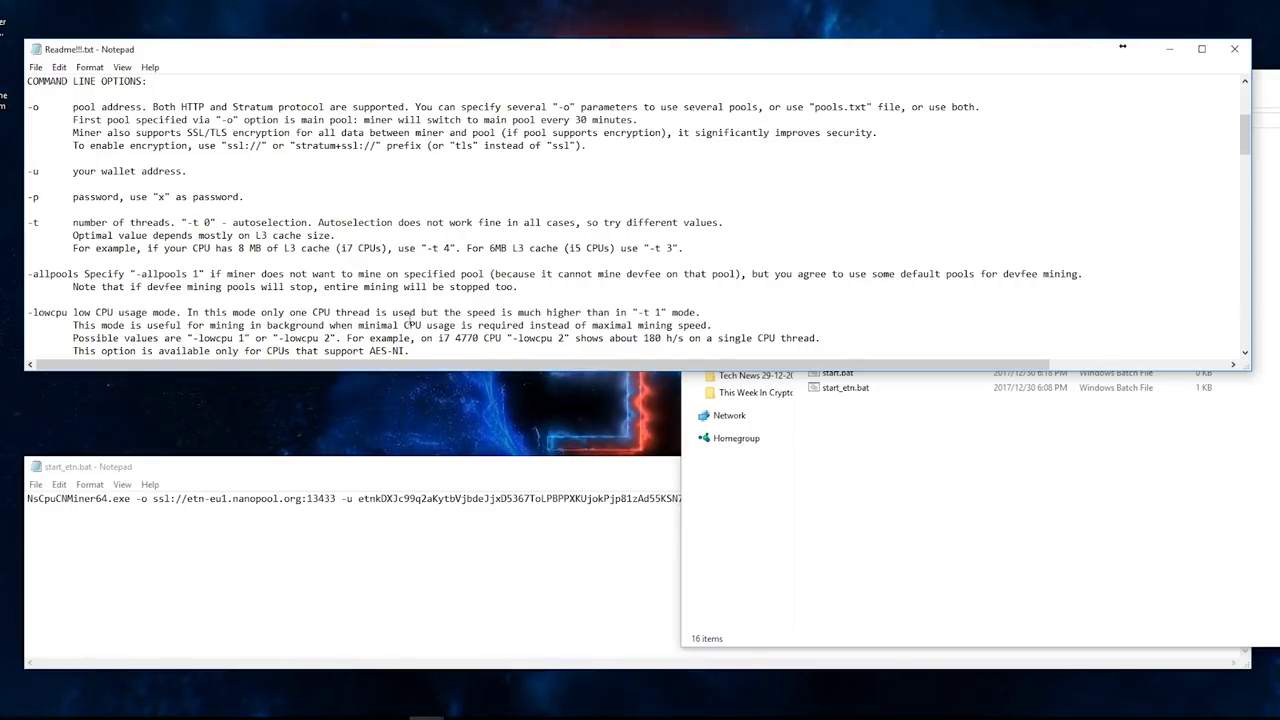
Try adding the thread option -t 8 after NsCpuCNMiner64.exe in start_etn.bat and remove it again.
click(367, 470)
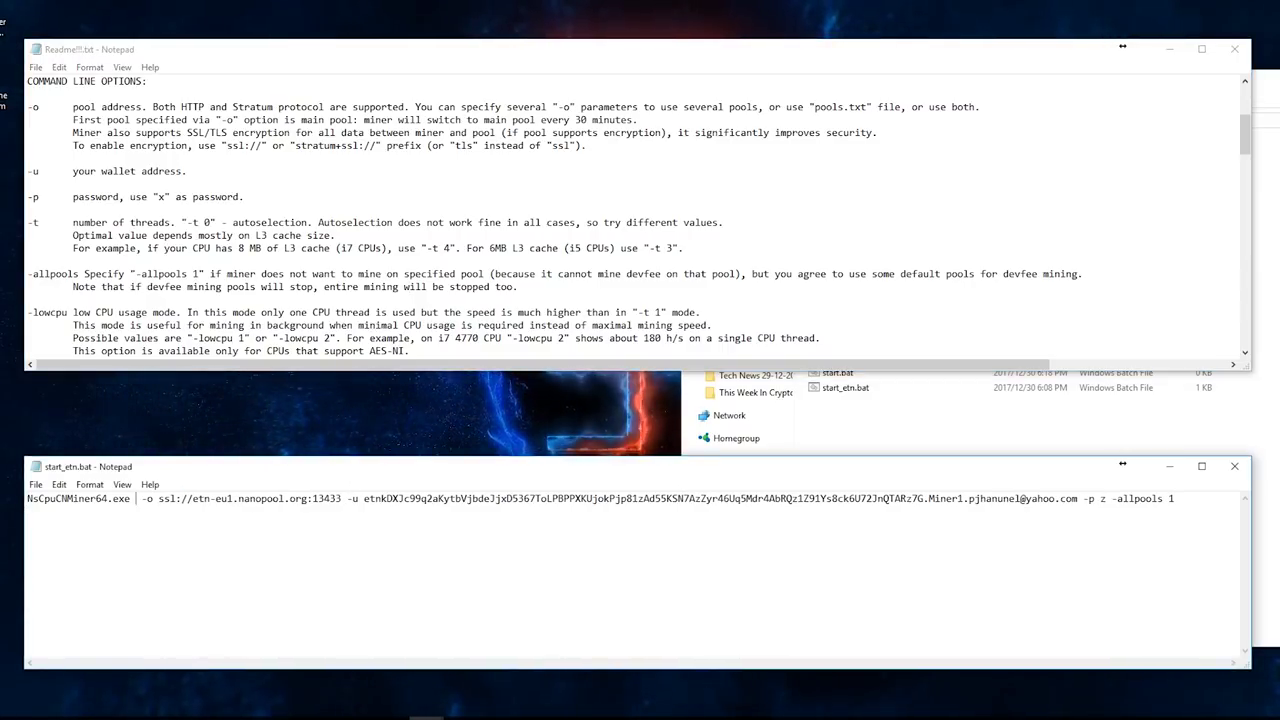
text(-t )
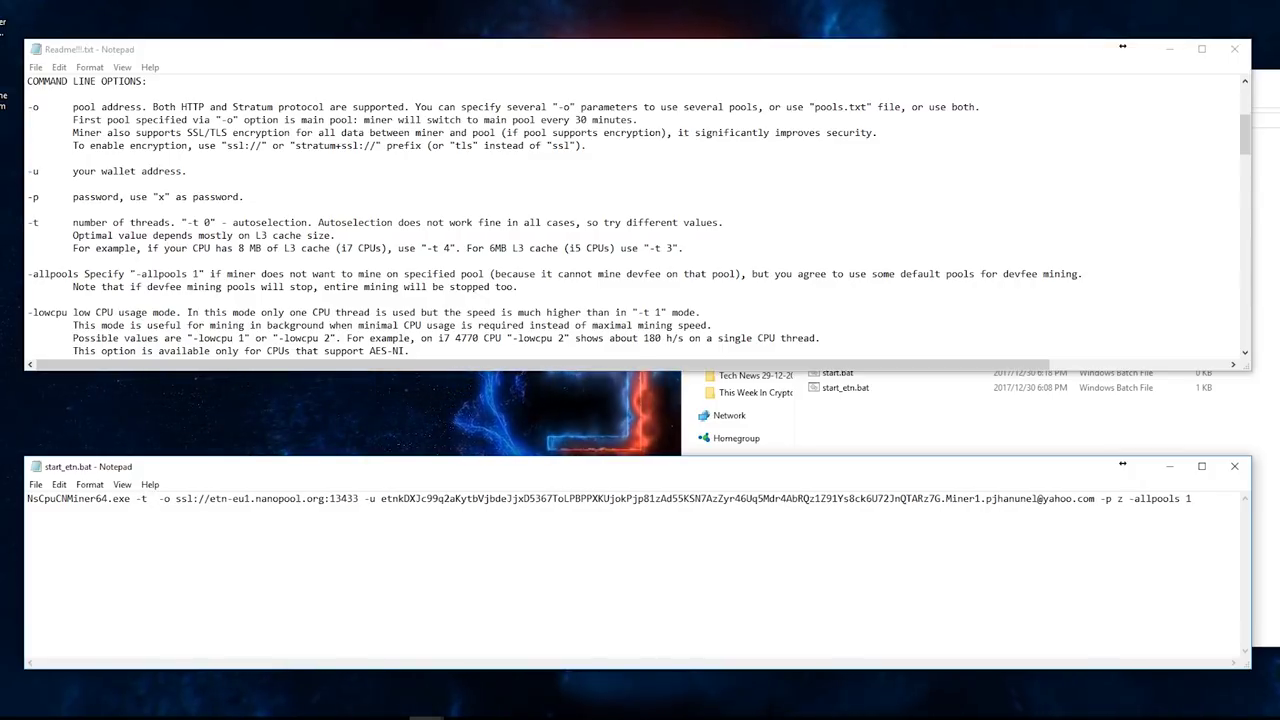
text(8)
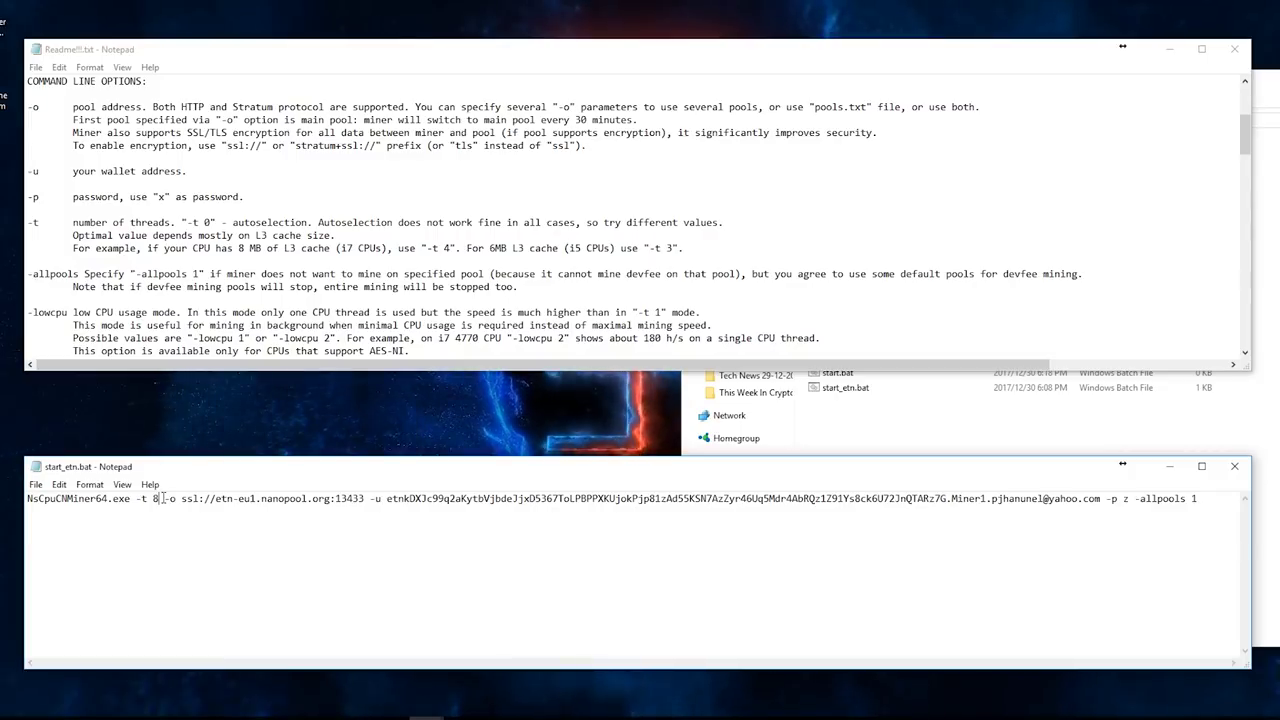
drag(158, 498, 137, 498)
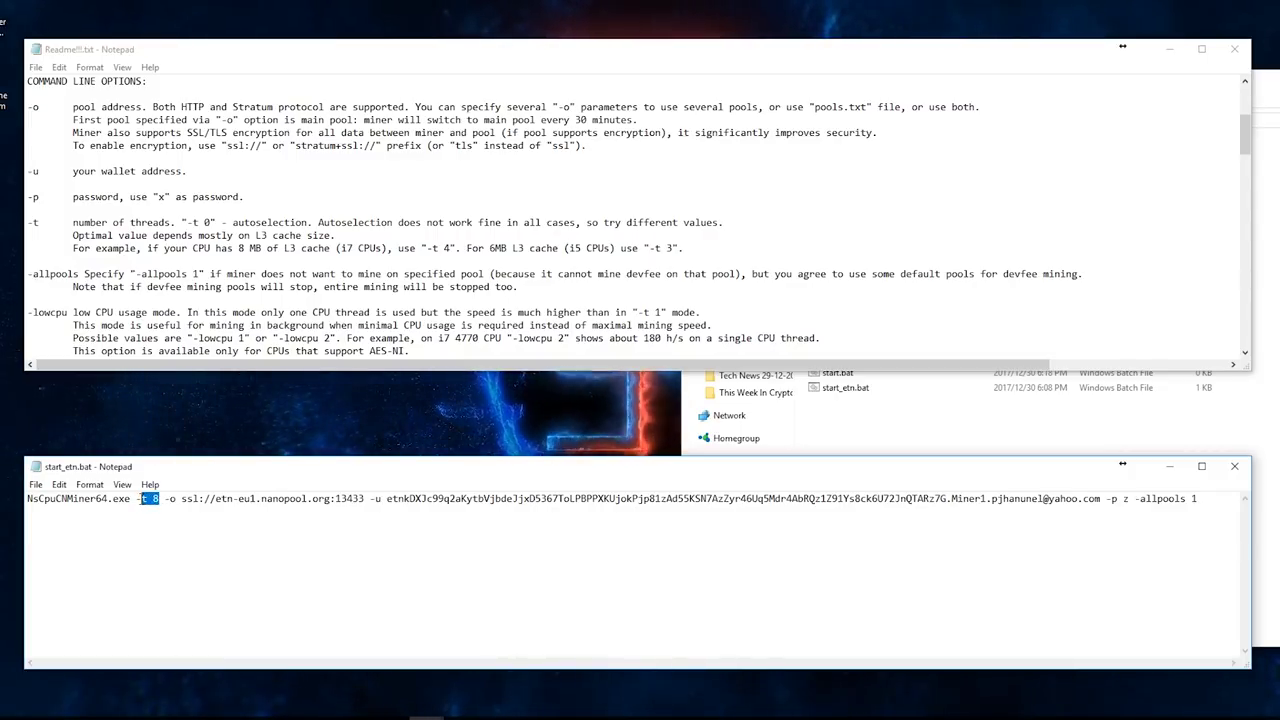
key(Delete)
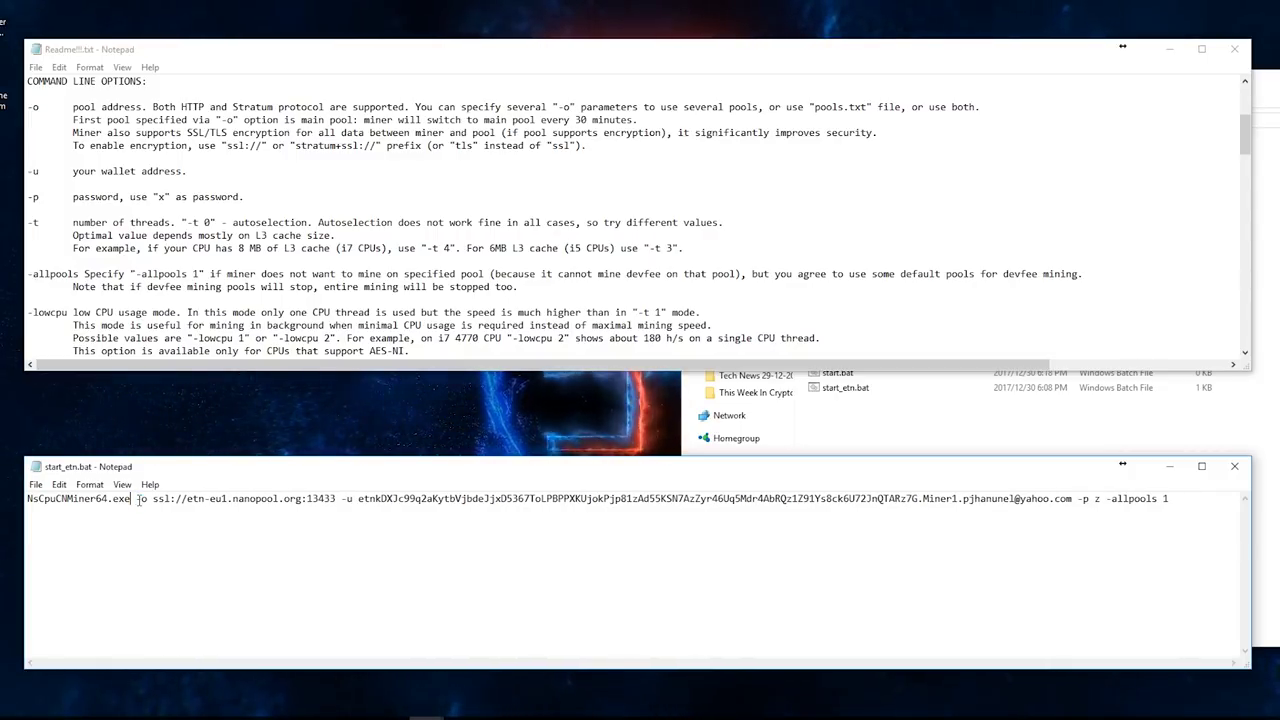
Save and close start_etn.bat and close Readme!!!.txt.
click(1234, 467)
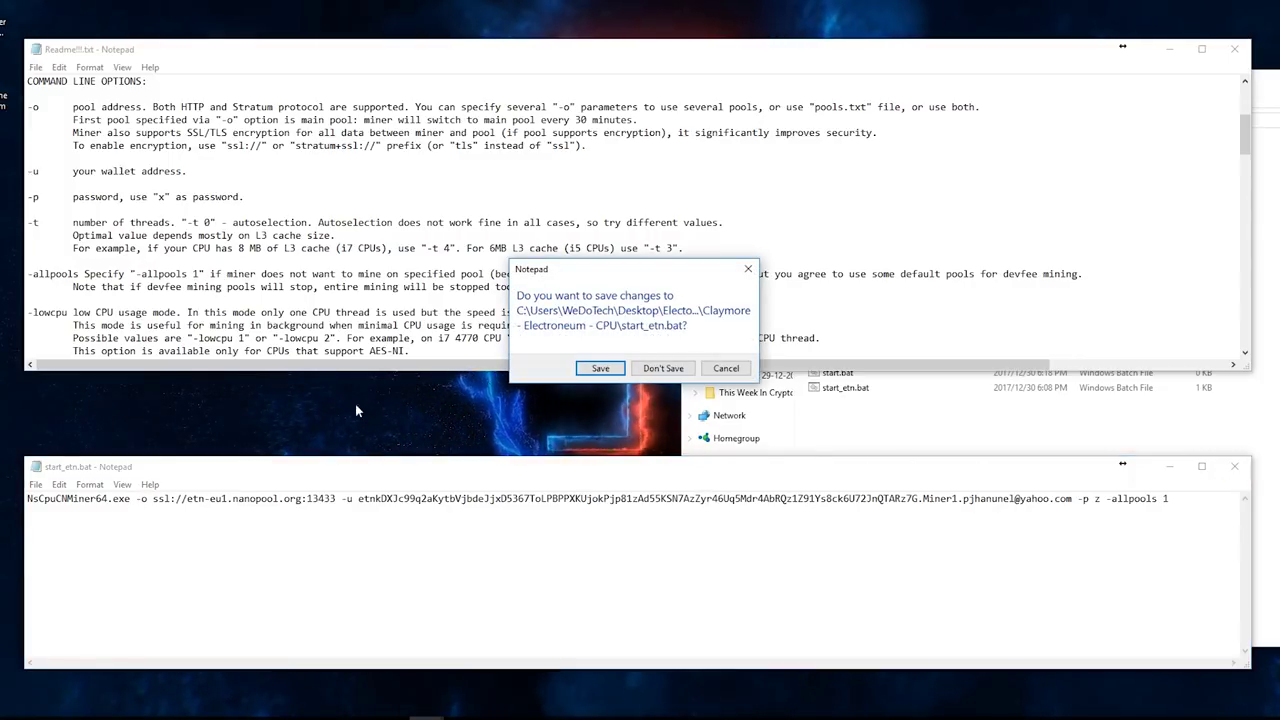
click(600, 368)
click(936, 467)
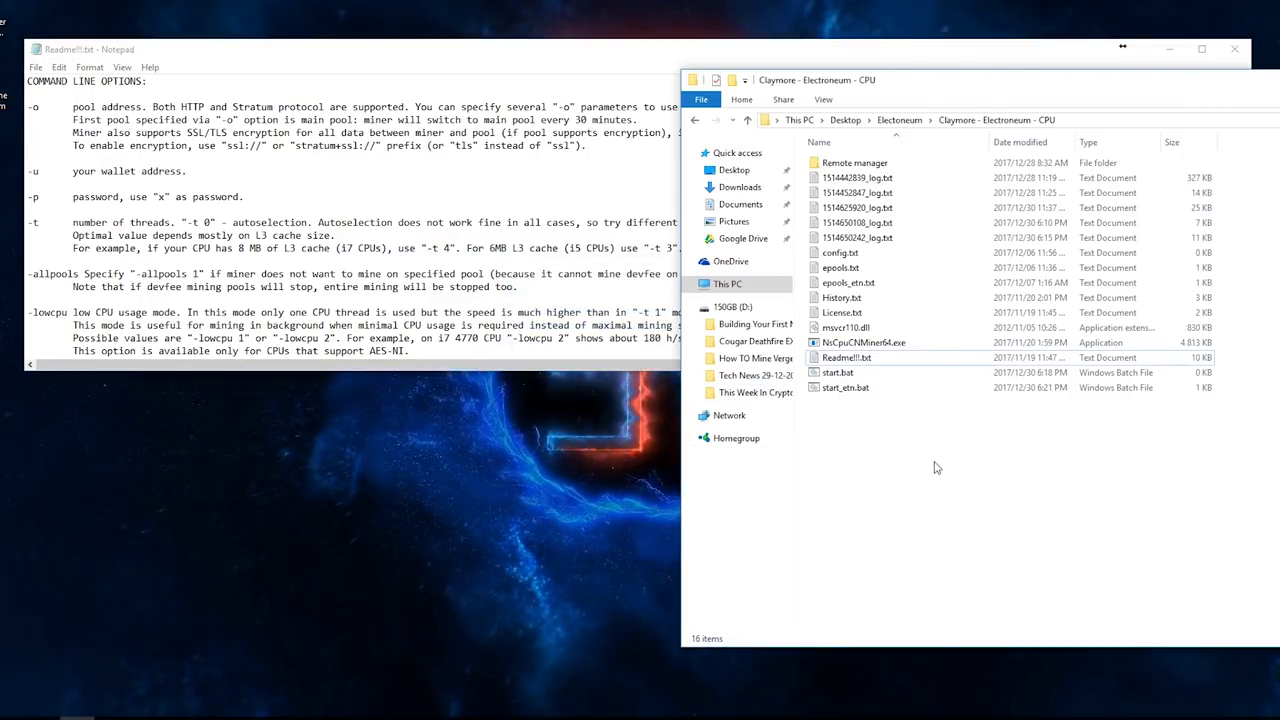
click(1100, 50)
click(1234, 49)
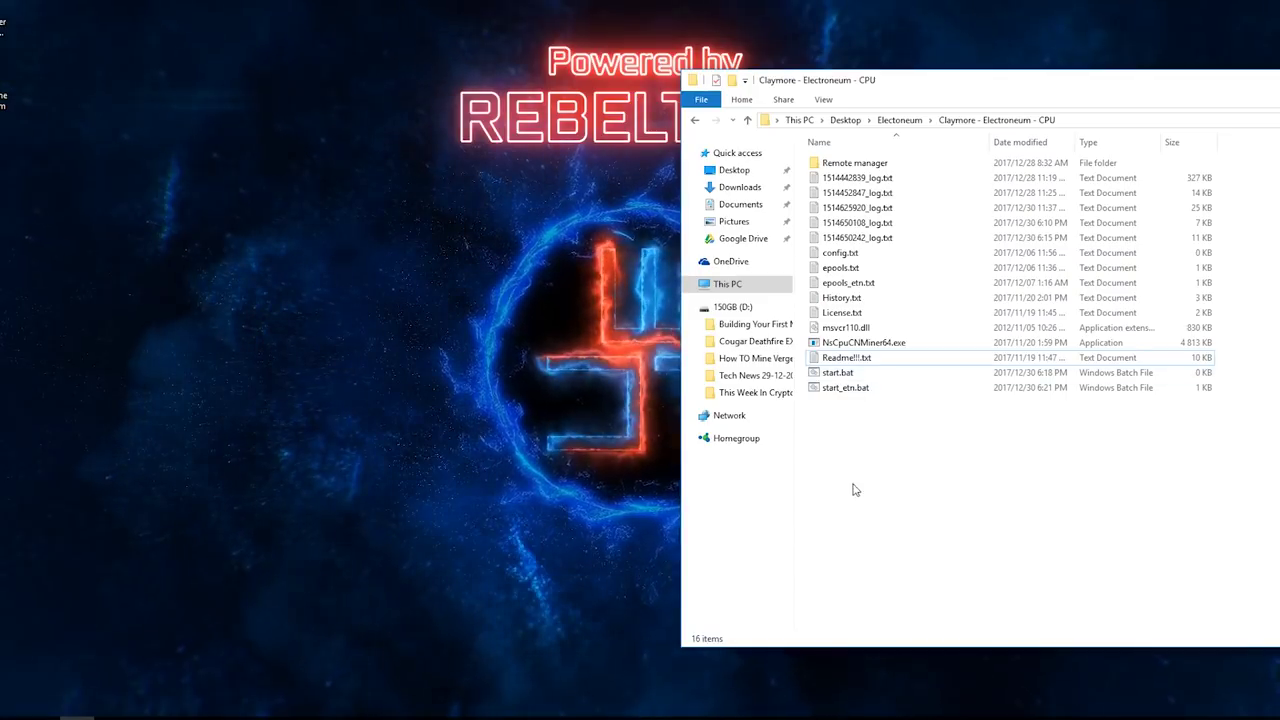
Run start_etn.bat to start the Claymore CPU miner and move its console window beside the folder.
click(845, 390)
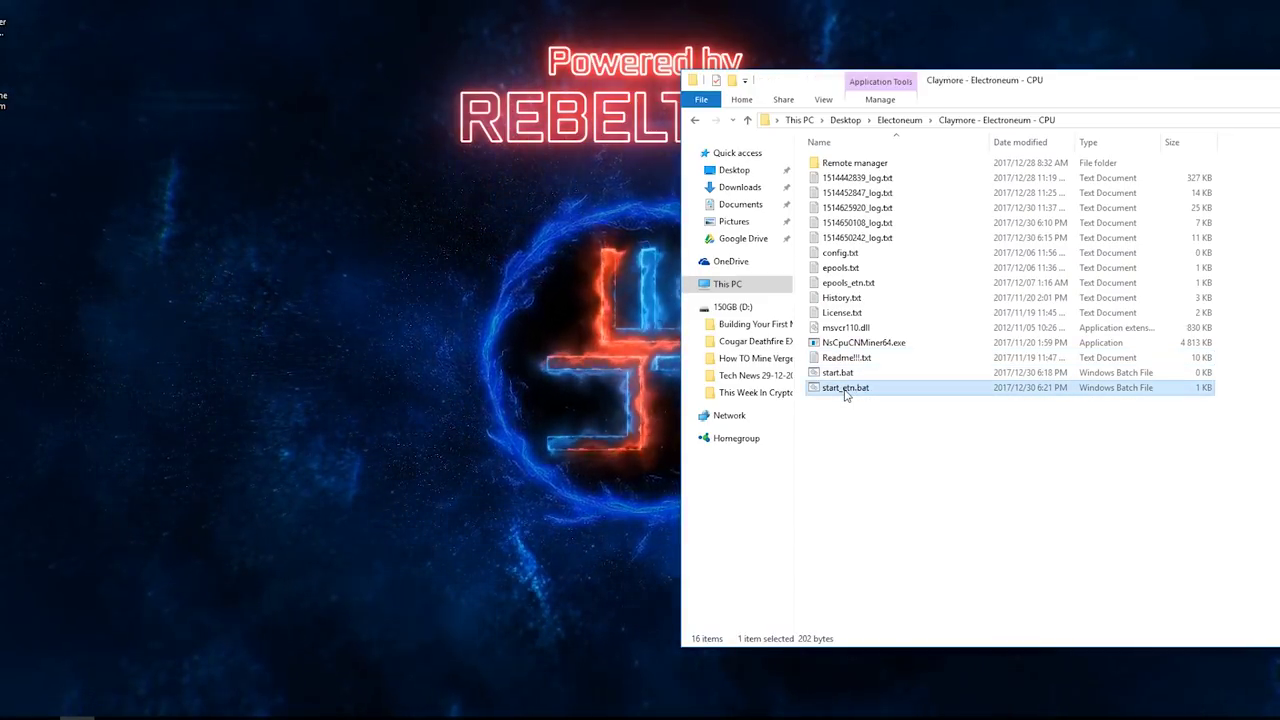
double_click(845, 390)
drag(408, 44, 379, 51)
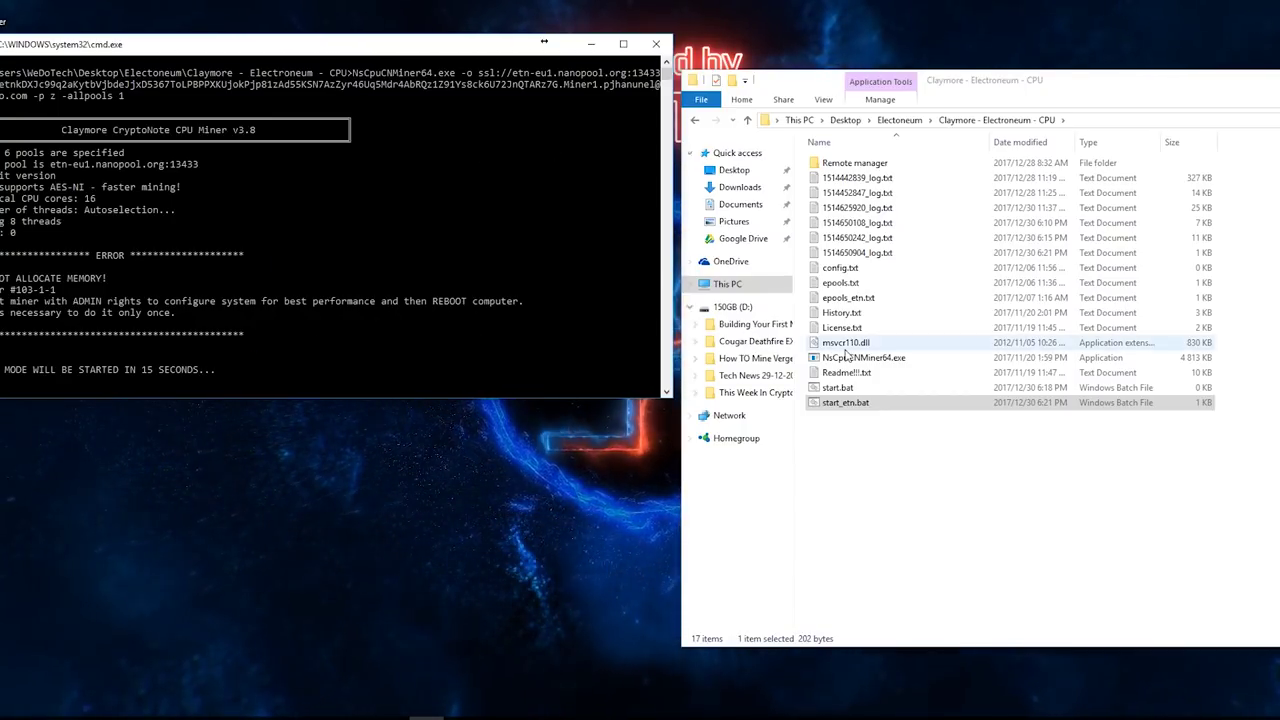
Open start_etn.bat for editing, try adding a pause command at the end, and close it without saving.
right_click(840, 402)
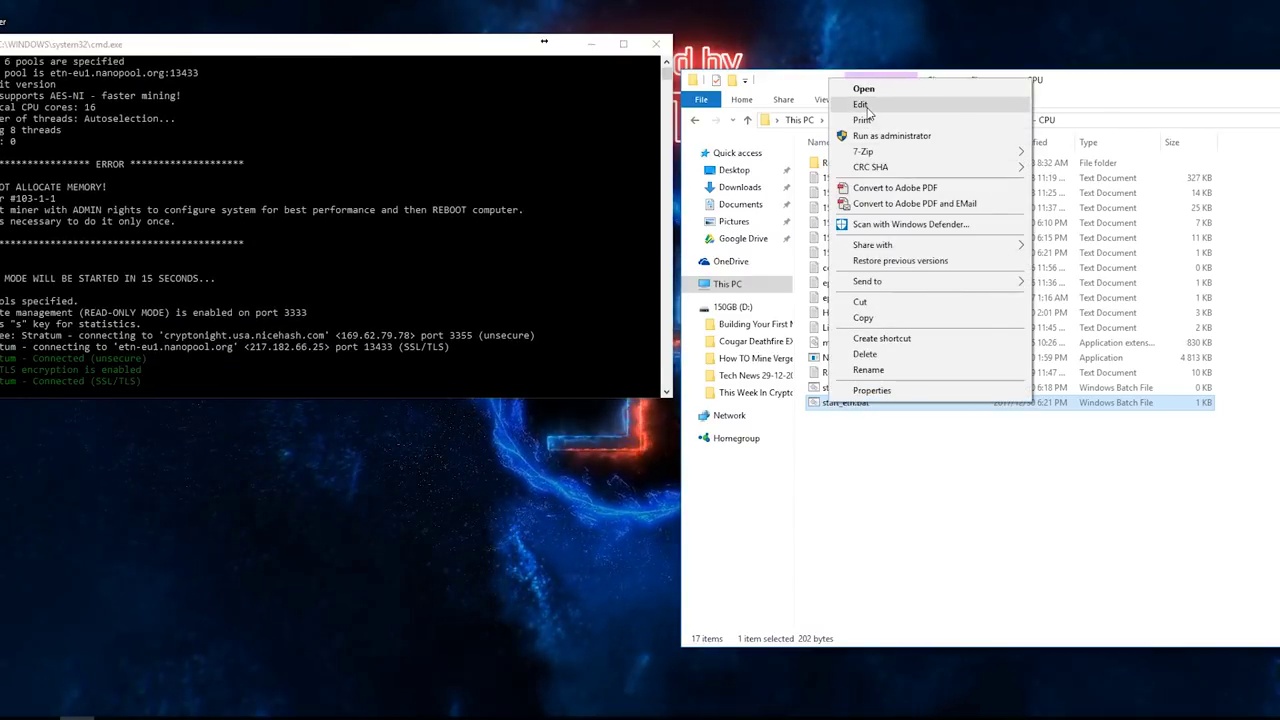
click(861, 104)
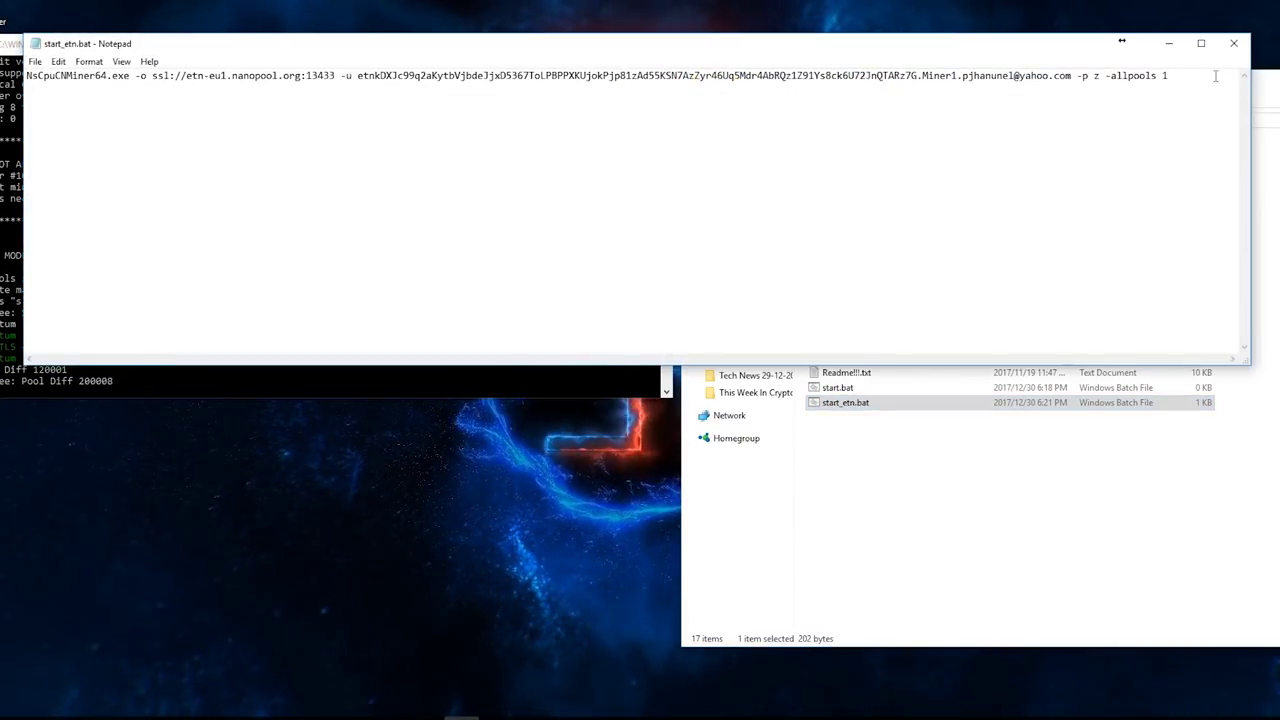
text(pause)
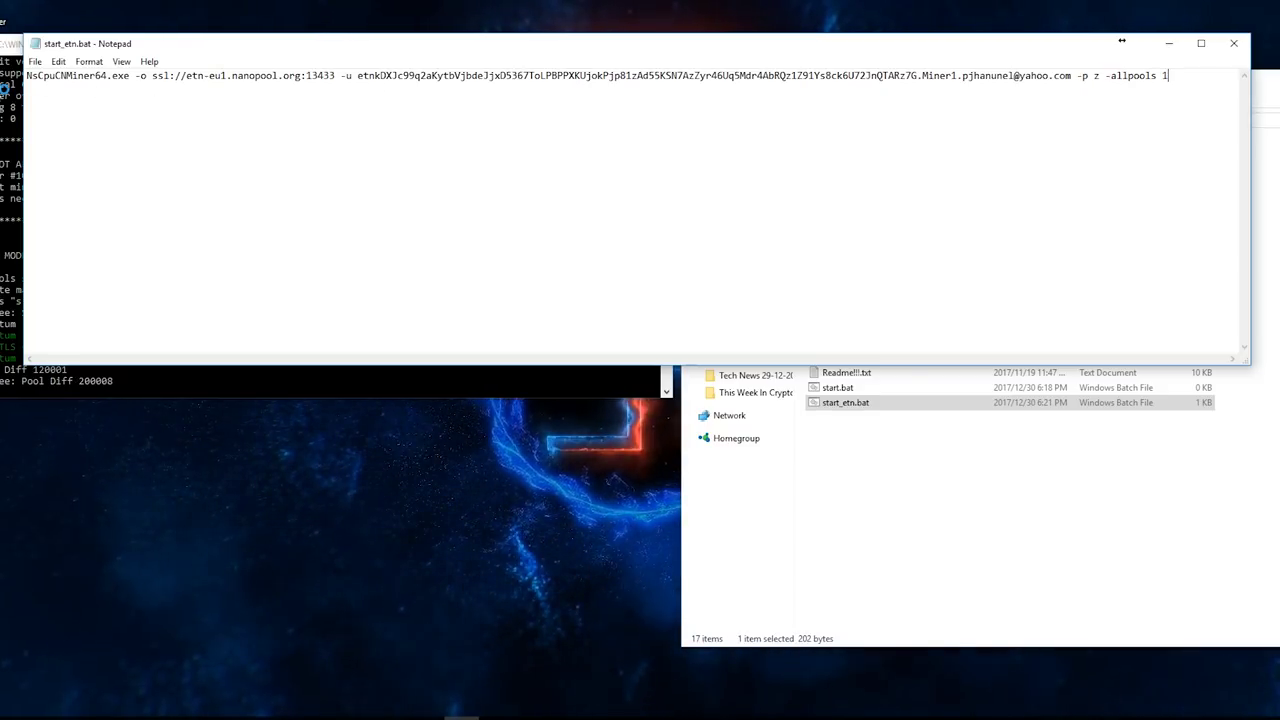
click(1233, 43)
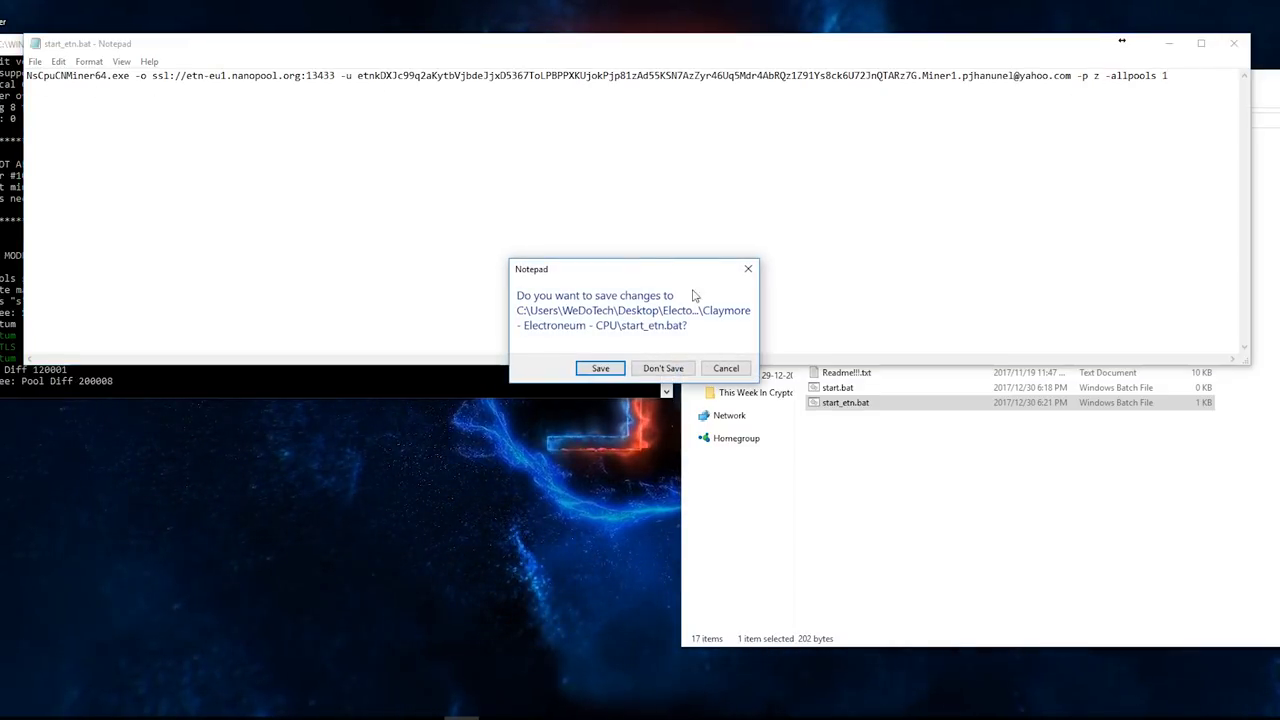
click(663, 368)
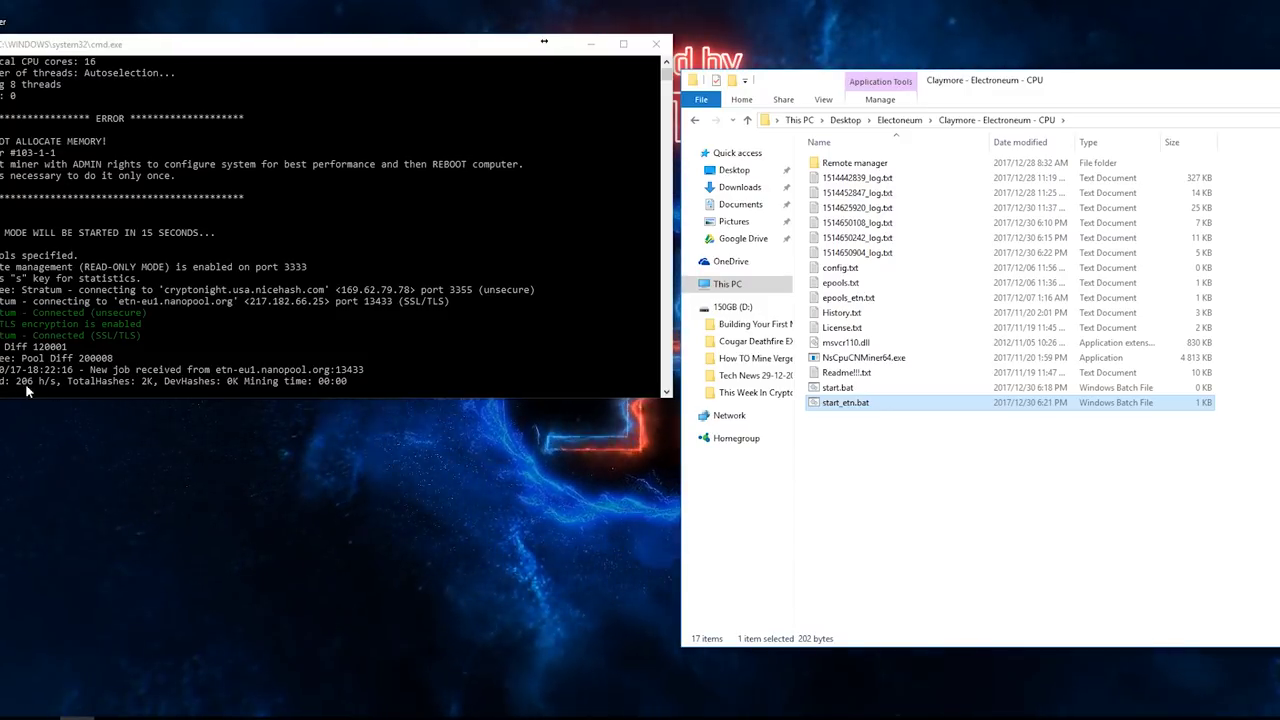
Examine the running miner's console log for its hashrate, received jobs and pool connections.
click(385, 383)
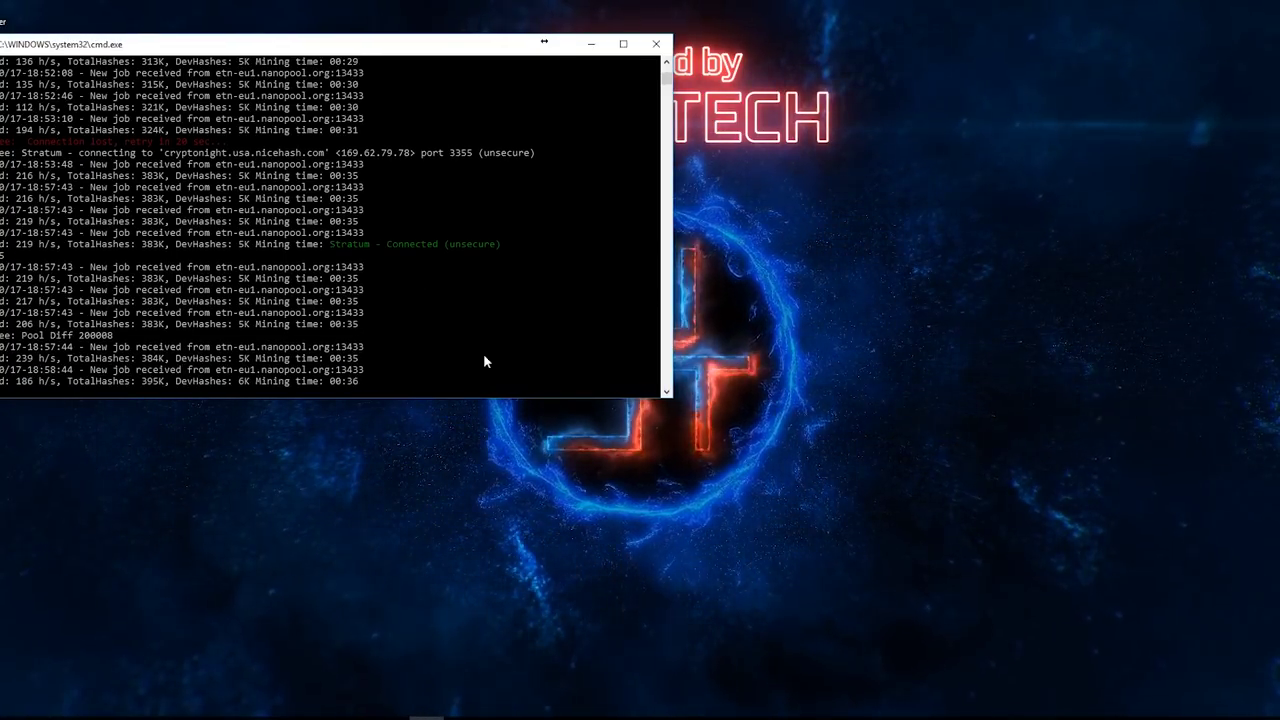
scroll(200, 270, up, 1)
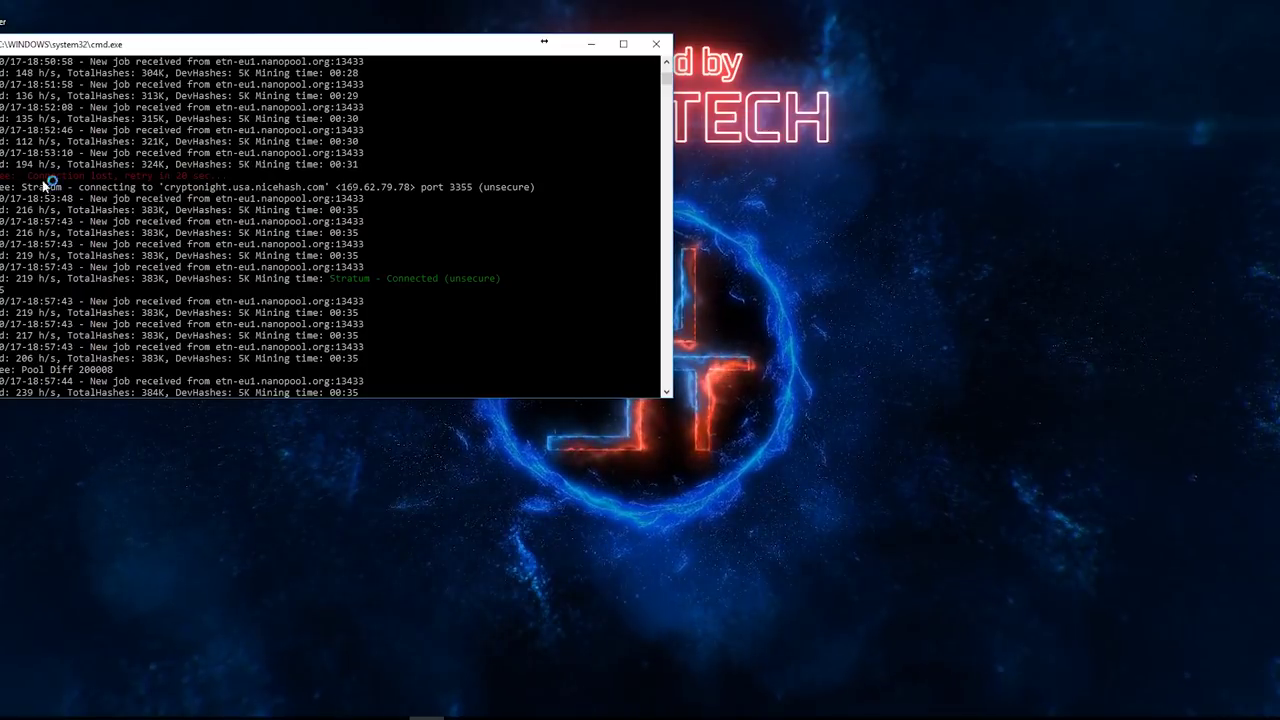
scroll(310, 257, down, 2)
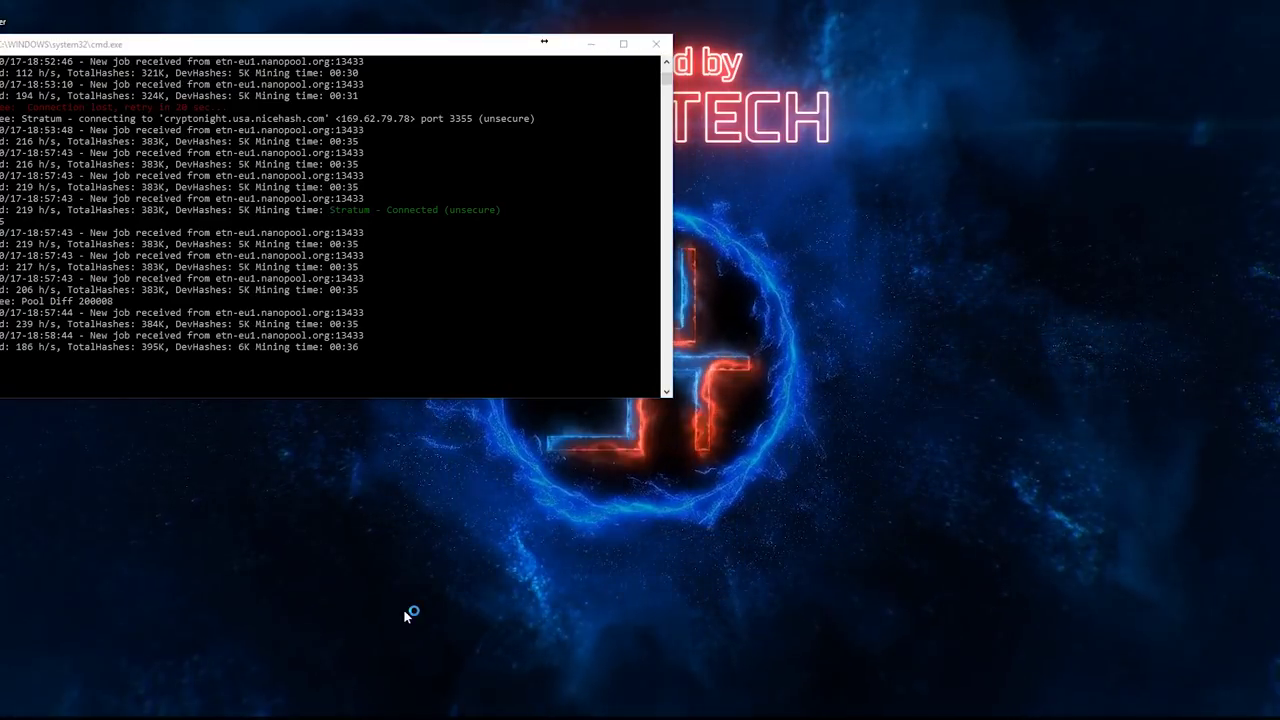
click(648, 46)
Switch to the etn.nanopool.org page in the browser and look up the account for the miner's wallet address.
mouse_move(117, 708)
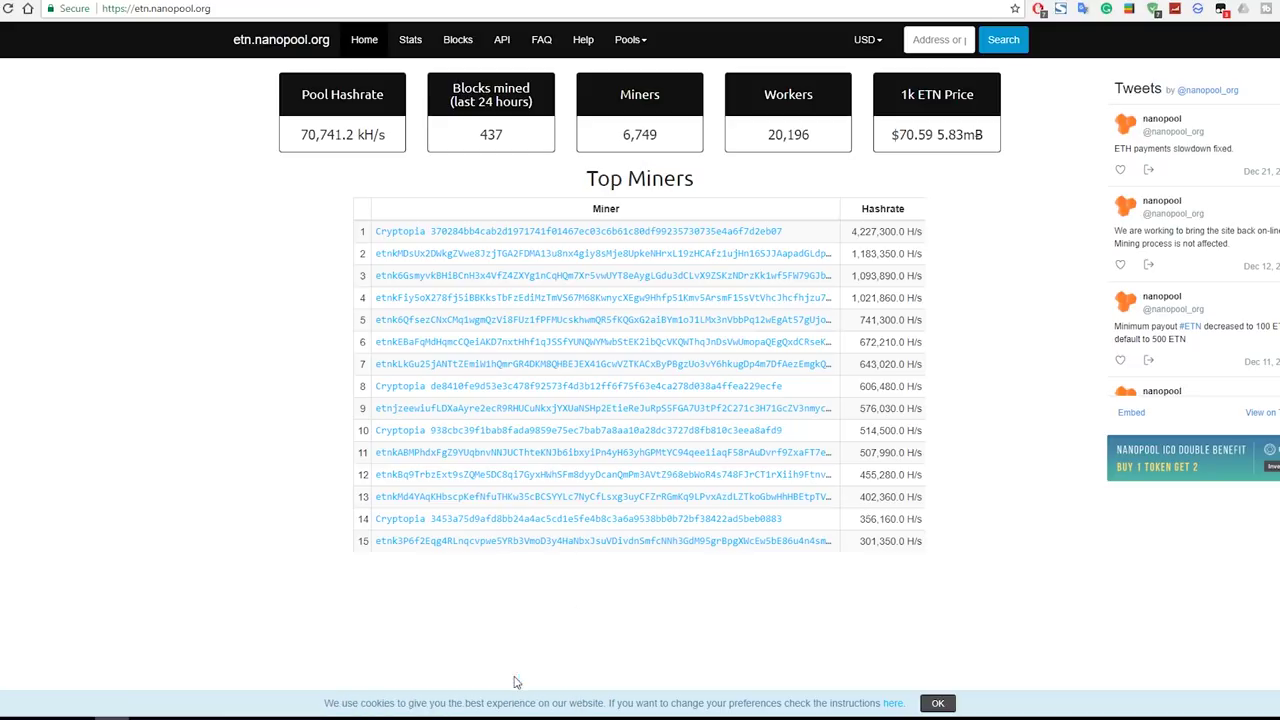
click(510, 675)
click(955, 44)
click(913, 38)
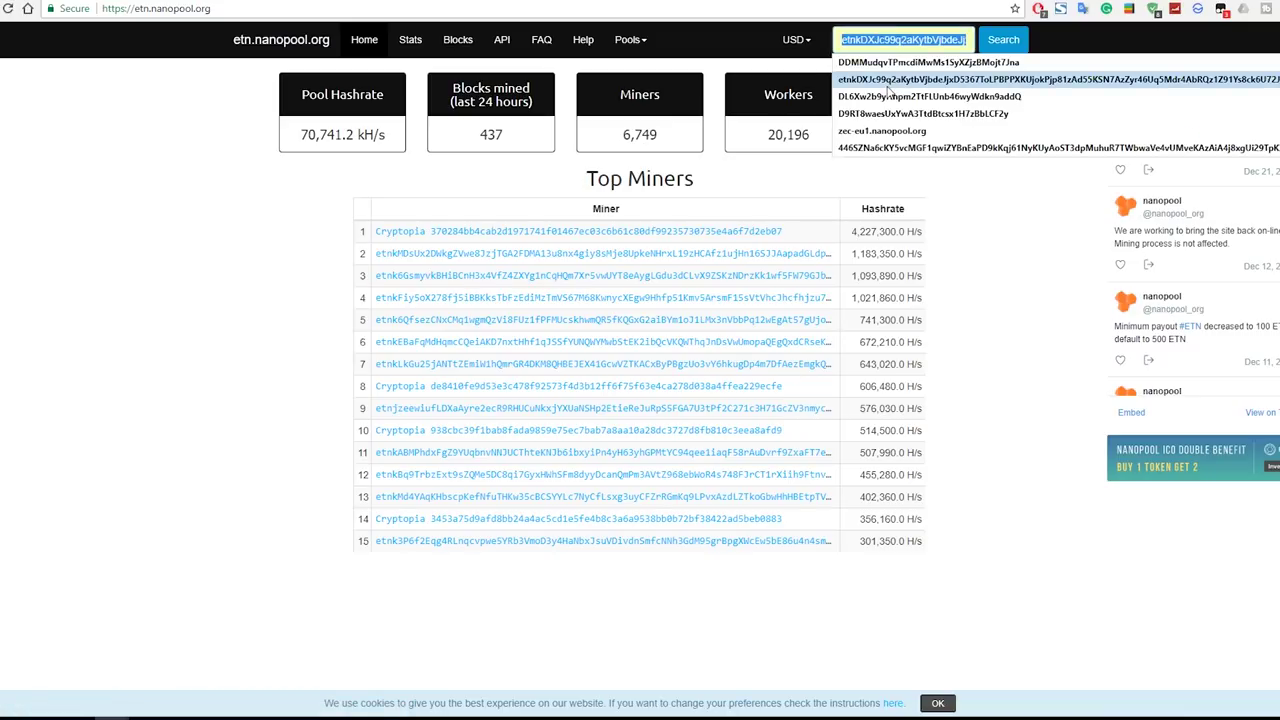
click(886, 80)
click(1012, 50)
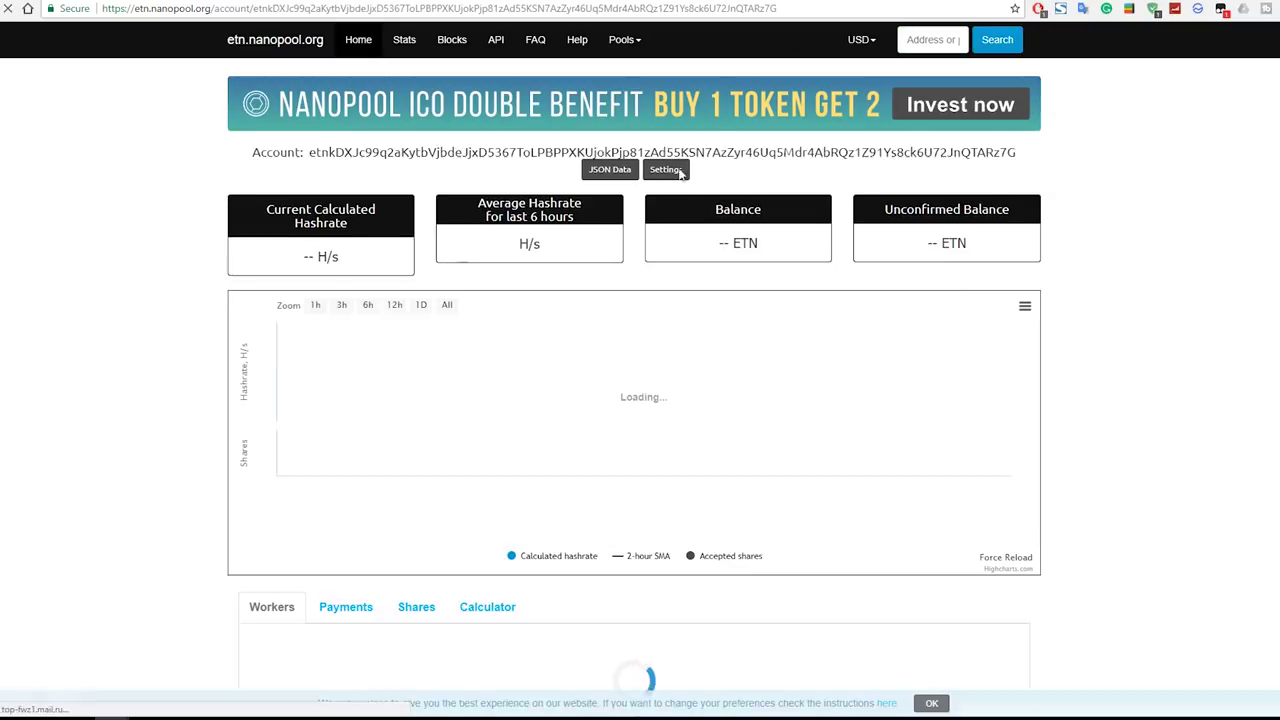
Examine the account's hashrate and shares chart over the 3h and 6h ranges.
scroll(700, 330, down, 2)
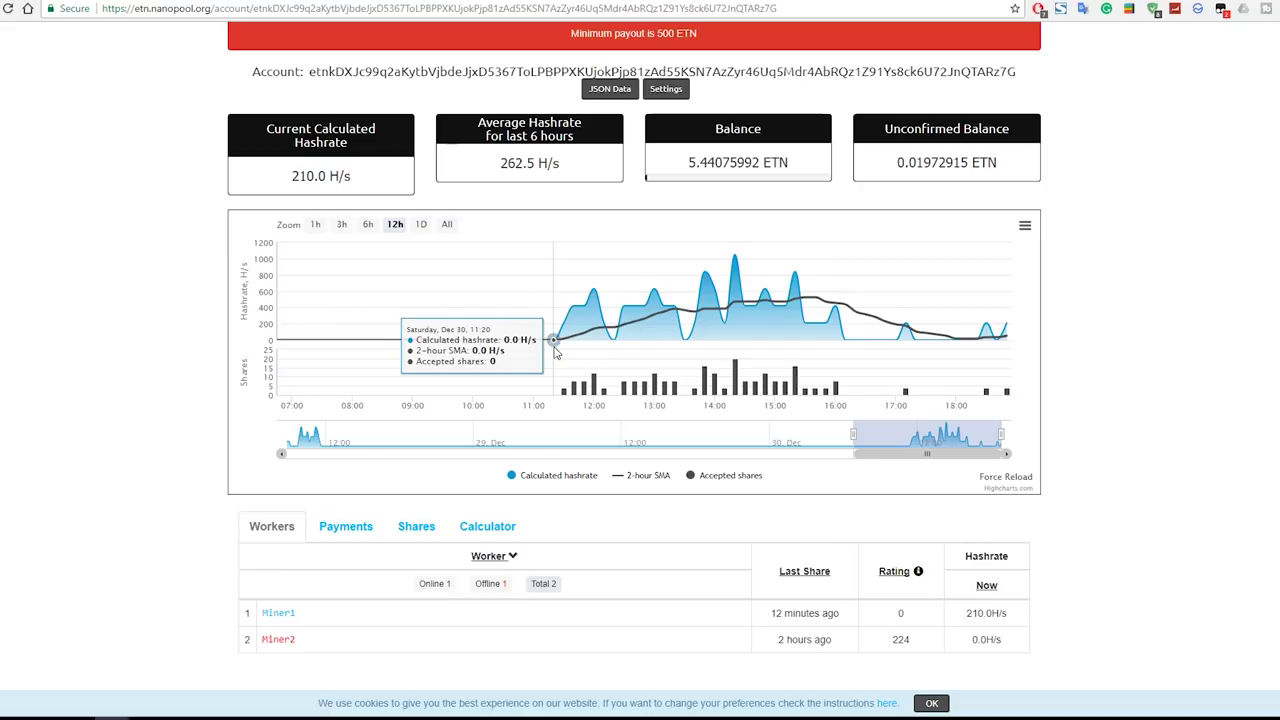
scroll(556, 350, up, 2)
scroll(560, 348, down, 2)
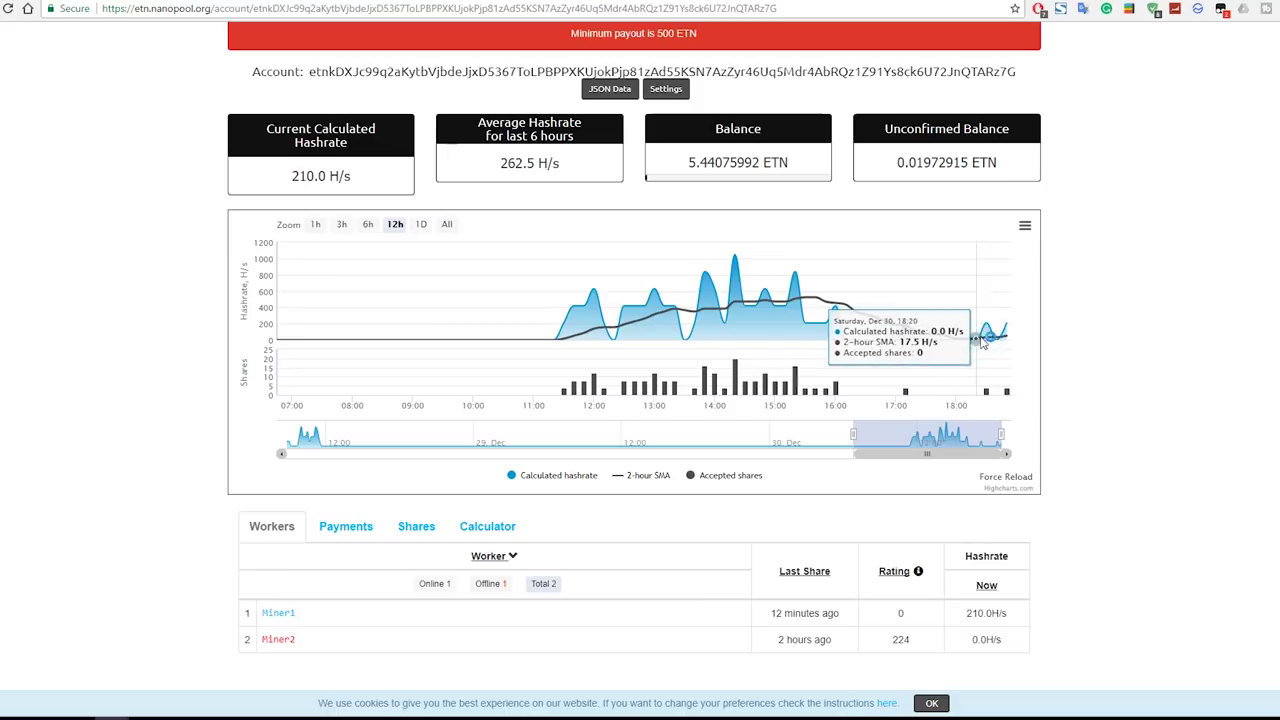
click(341, 224)
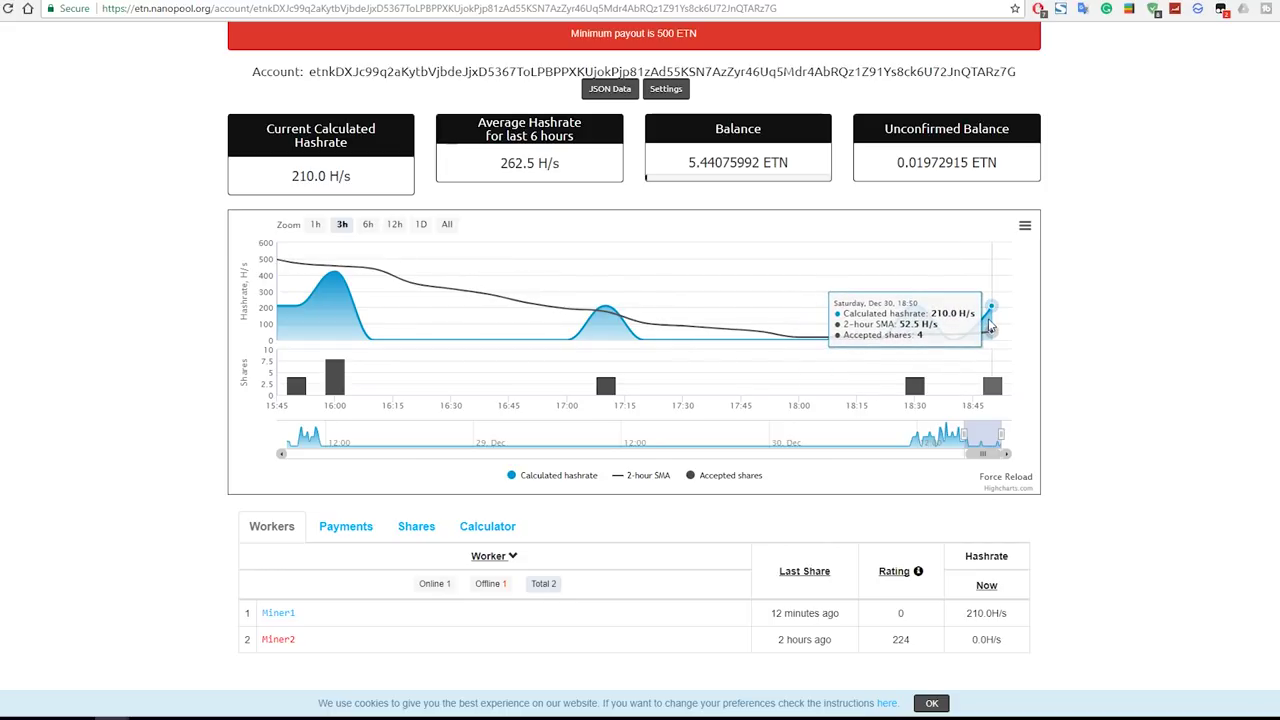
click(368, 224)
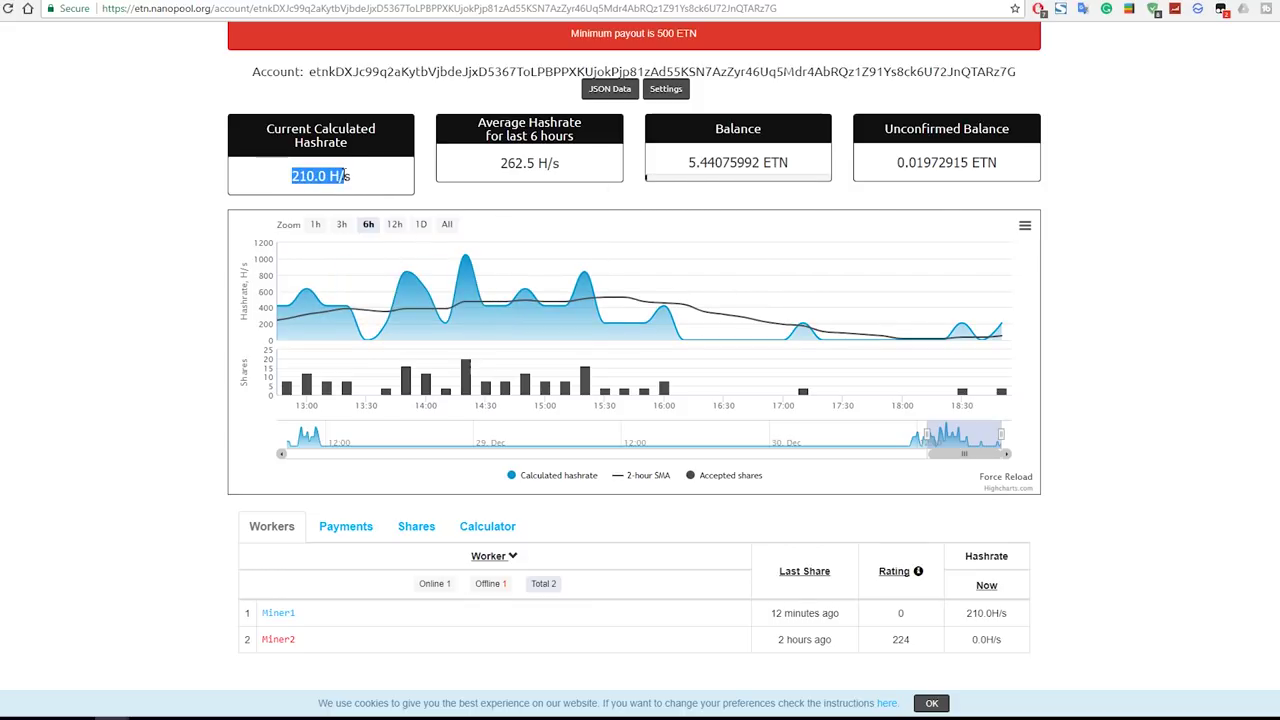
Examine the account's average hashrate, balance and unconfirmed balance, and open its list of payments.
mouse_move(507, 151)
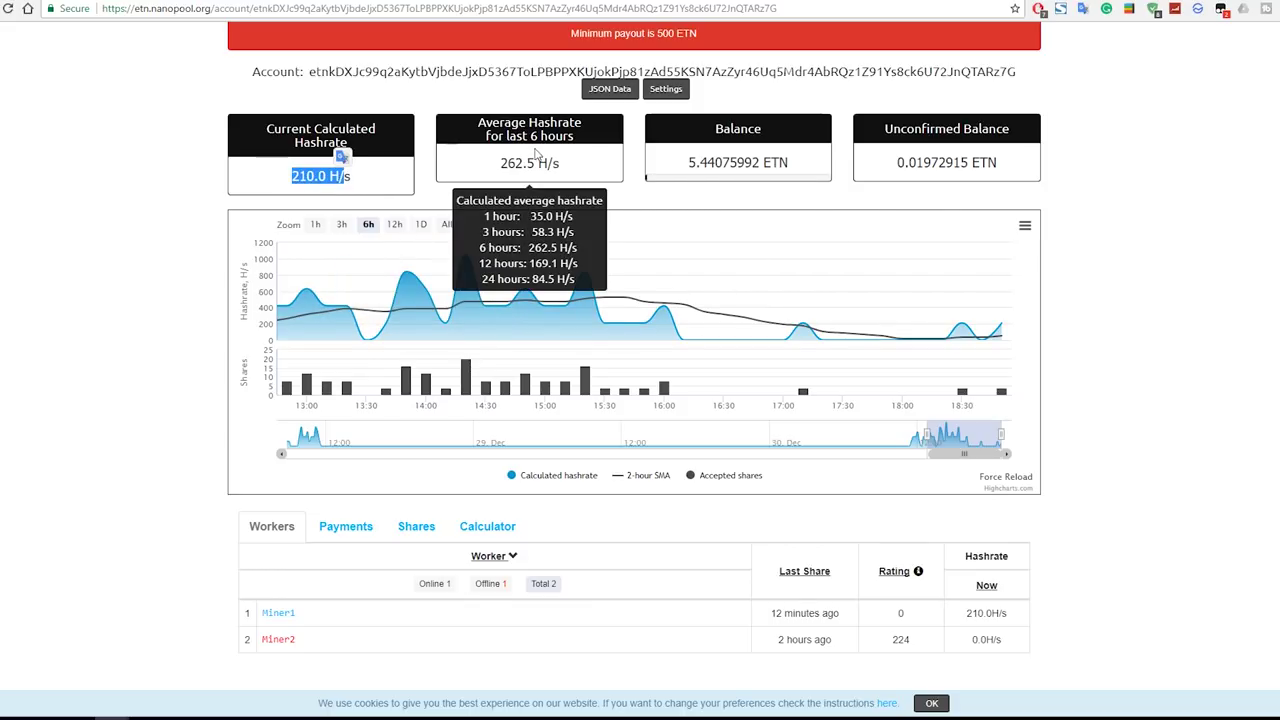
mouse_move(690, 167)
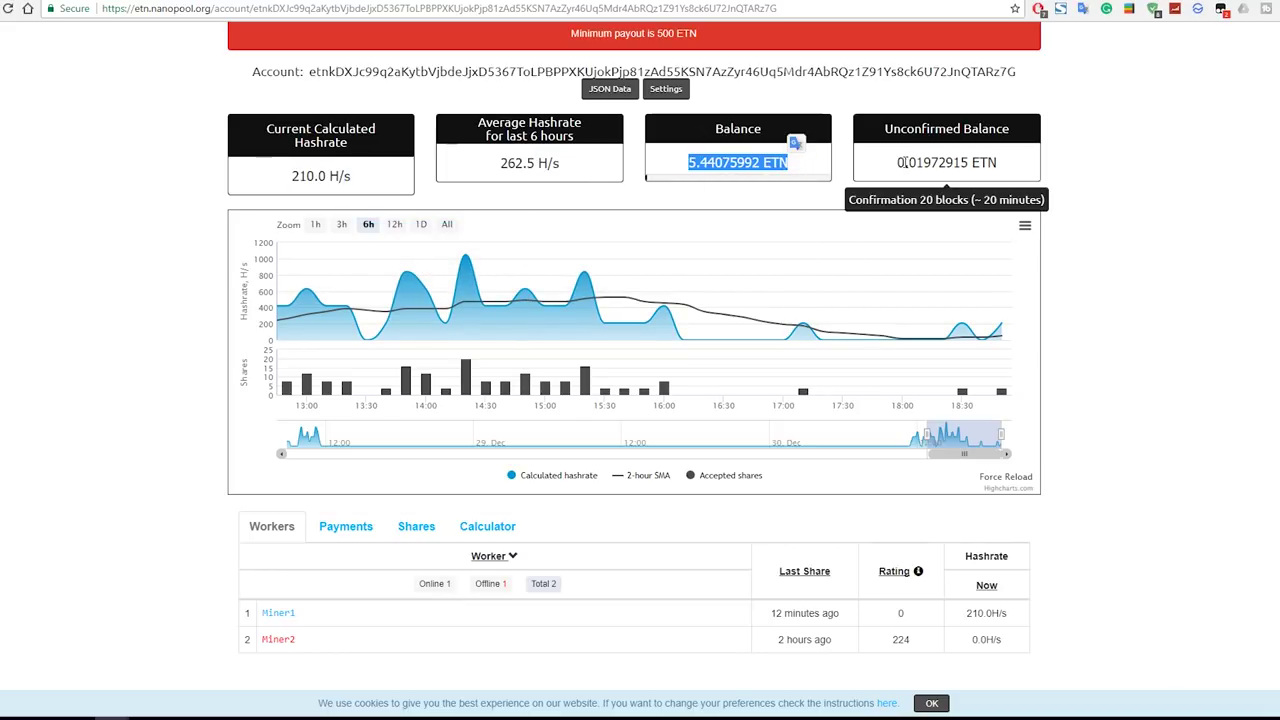
drag(905, 162, 1121, 195)
click(1121, 195)
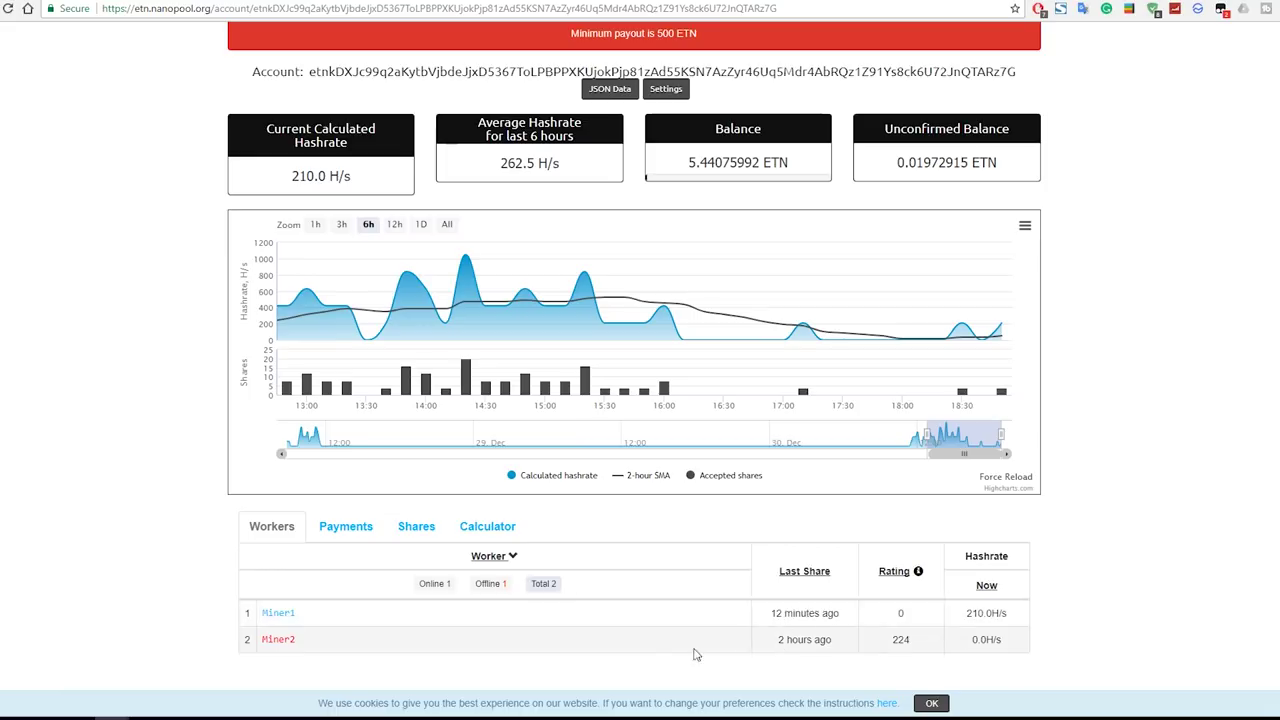
click(350, 527)
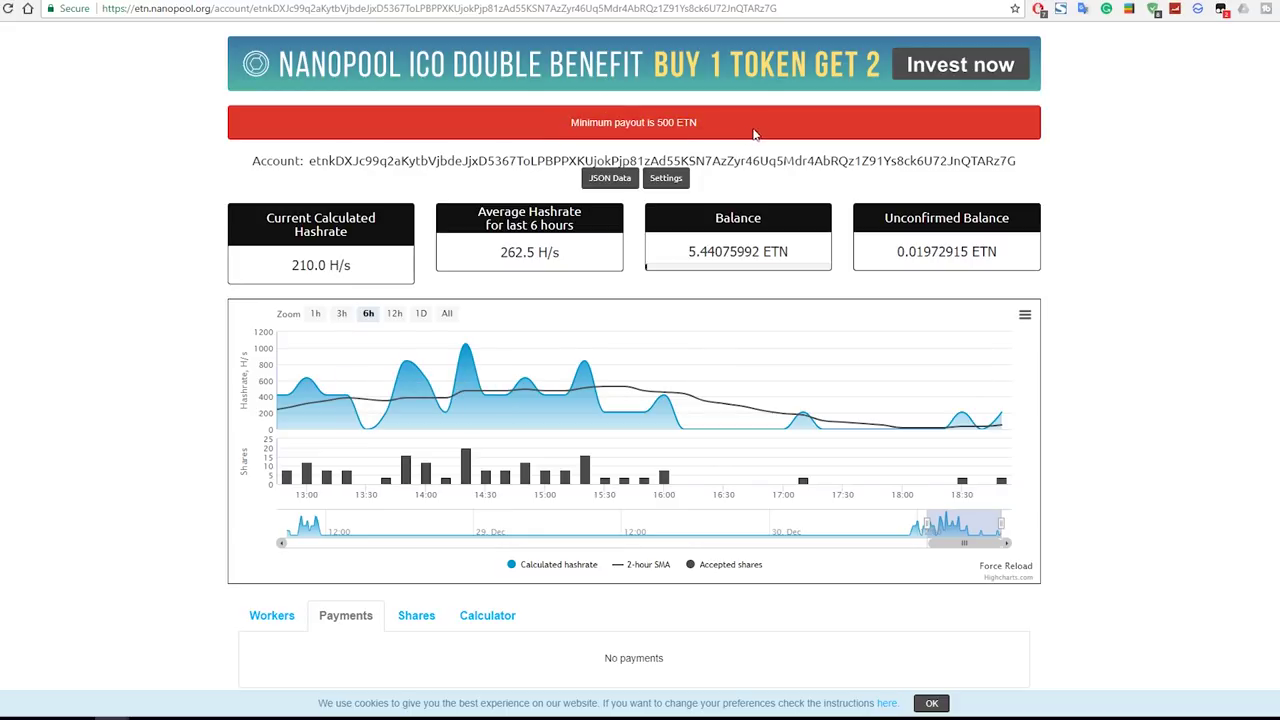
Examine the account's user settings for the password email and minimum payout, and close them without applying changes.
click(666, 179)
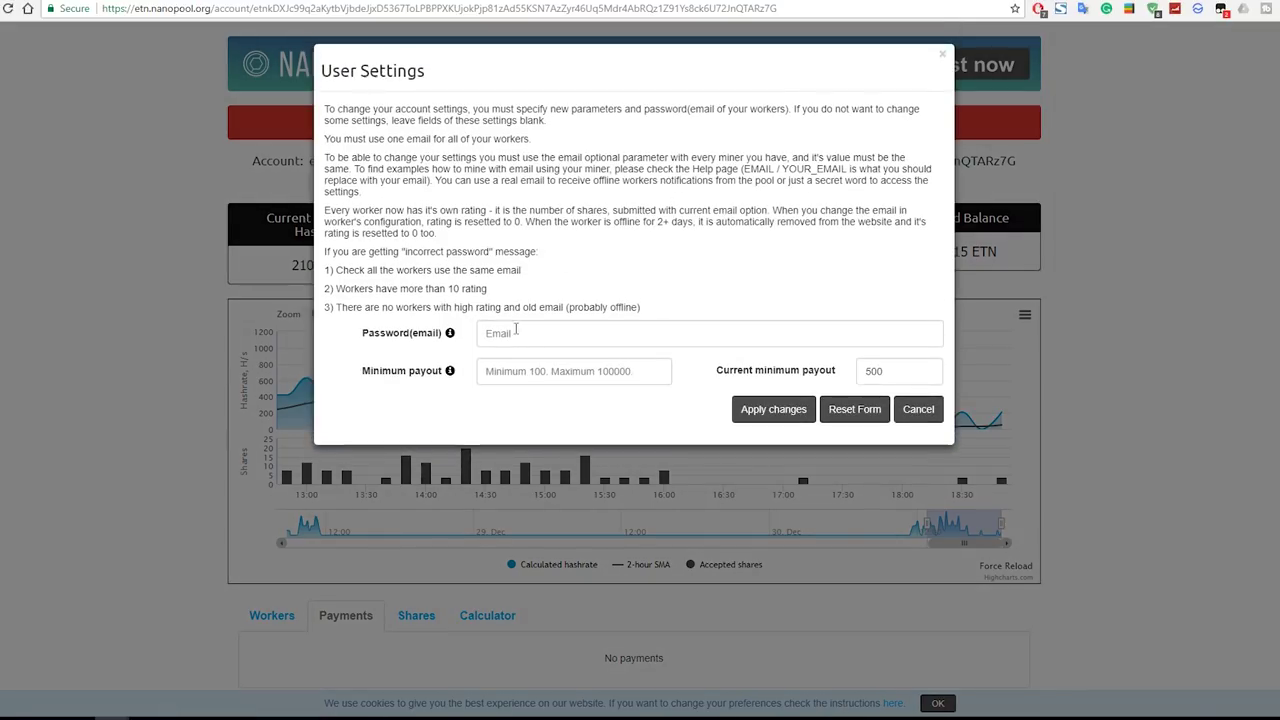
click(513, 331)
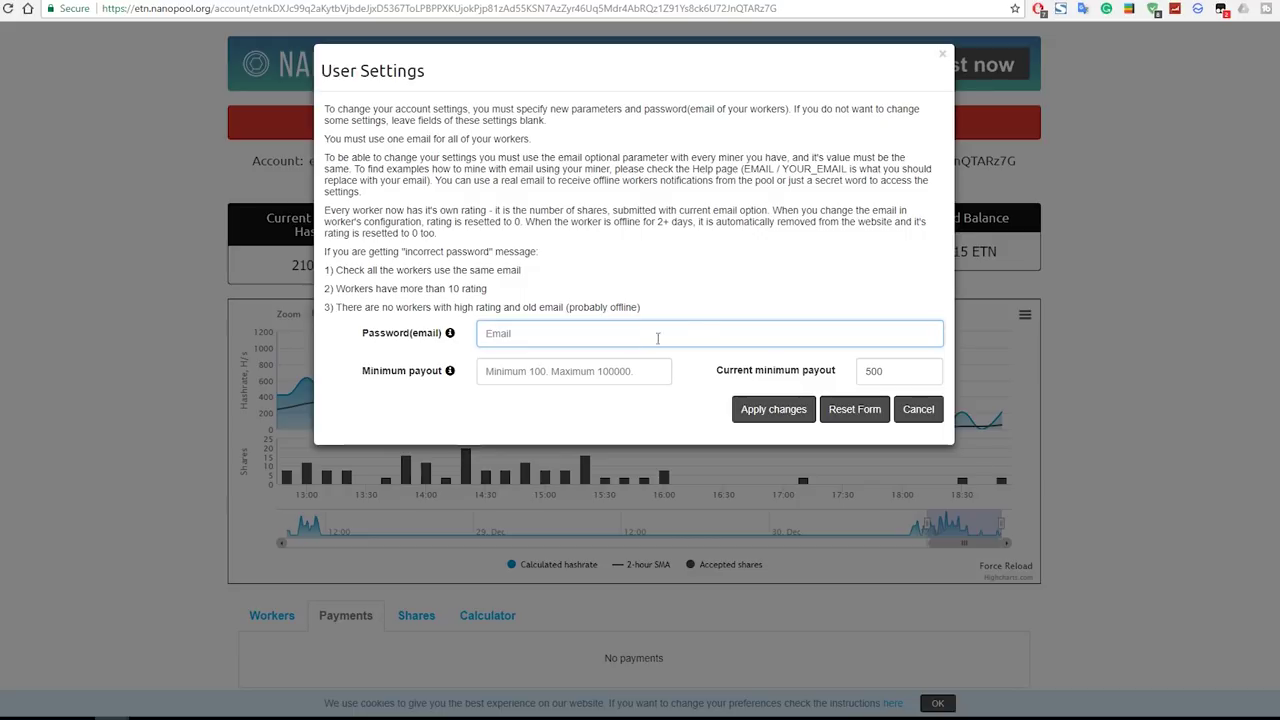
click(509, 334)
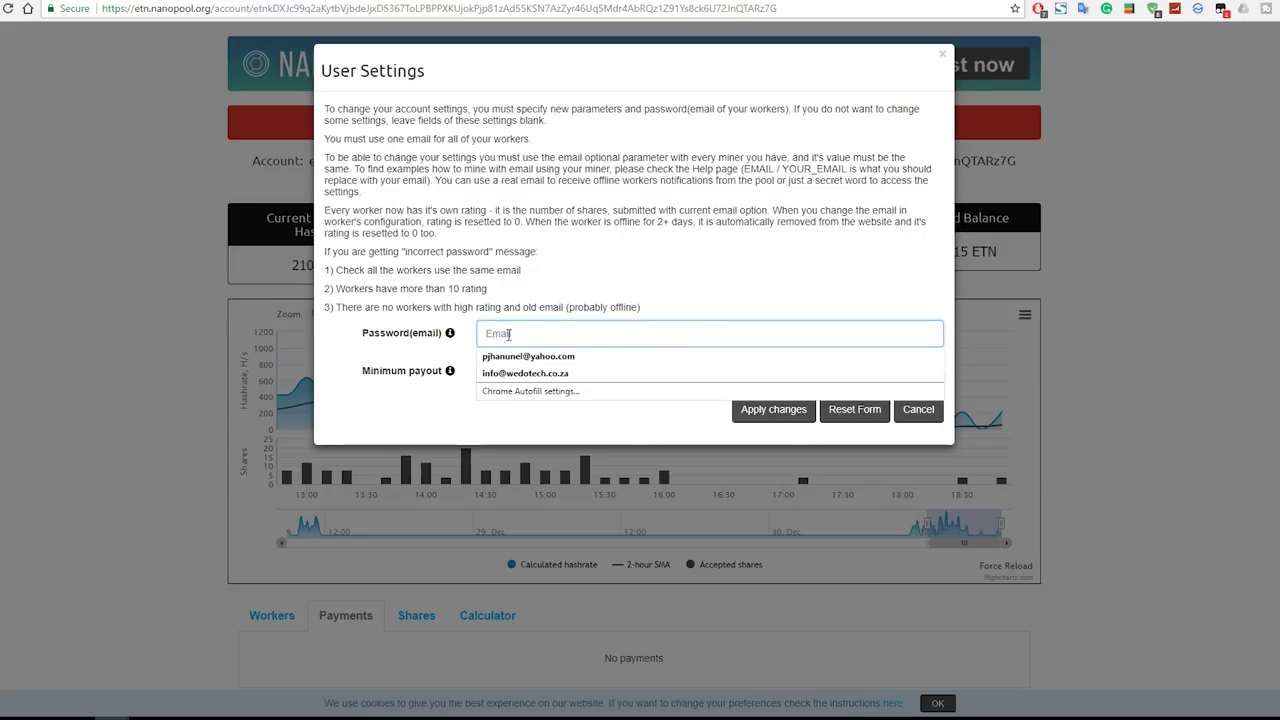
click(564, 285)
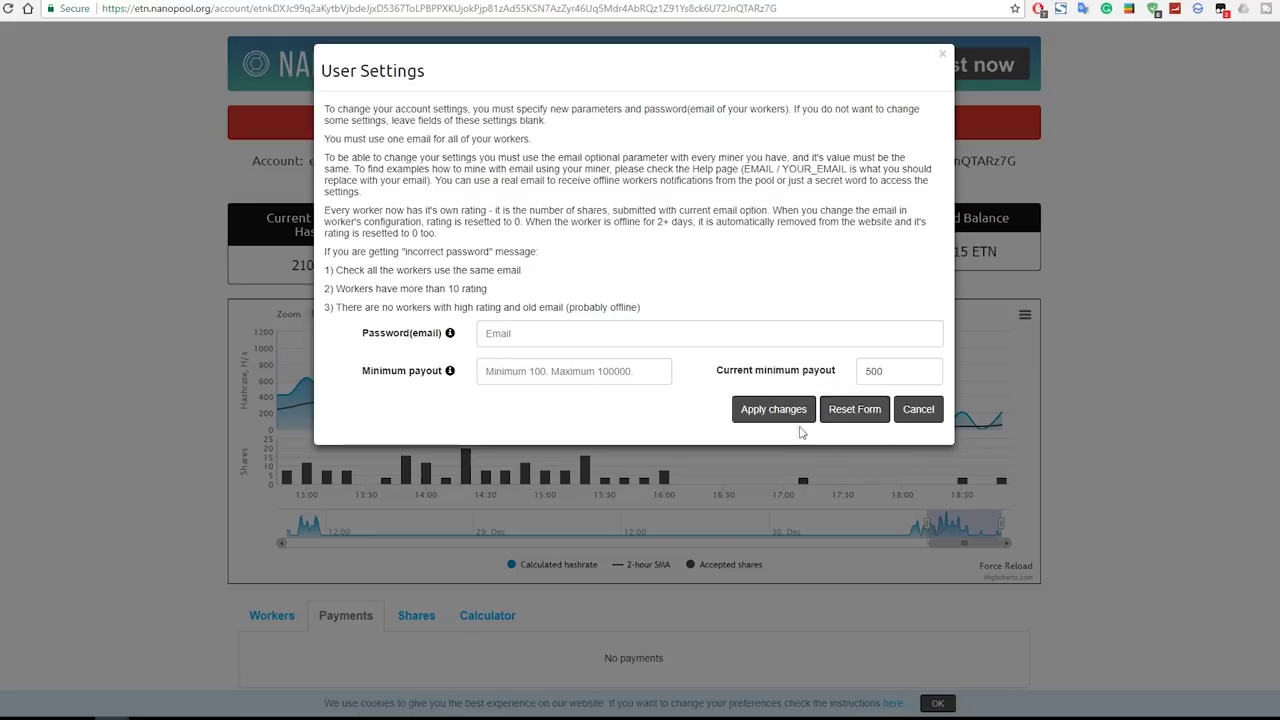
click(918, 409)
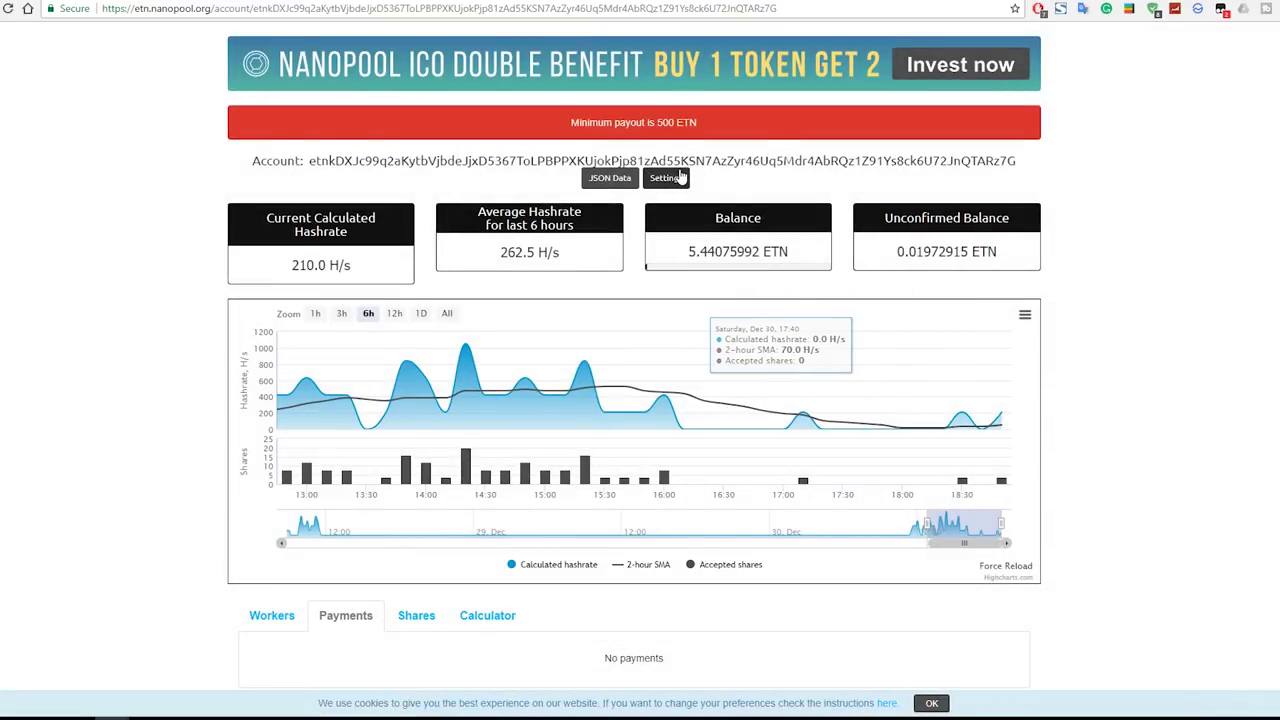
Examine the account's balance in USD and the calculator's approximate earnings per period.
click(888, 220)
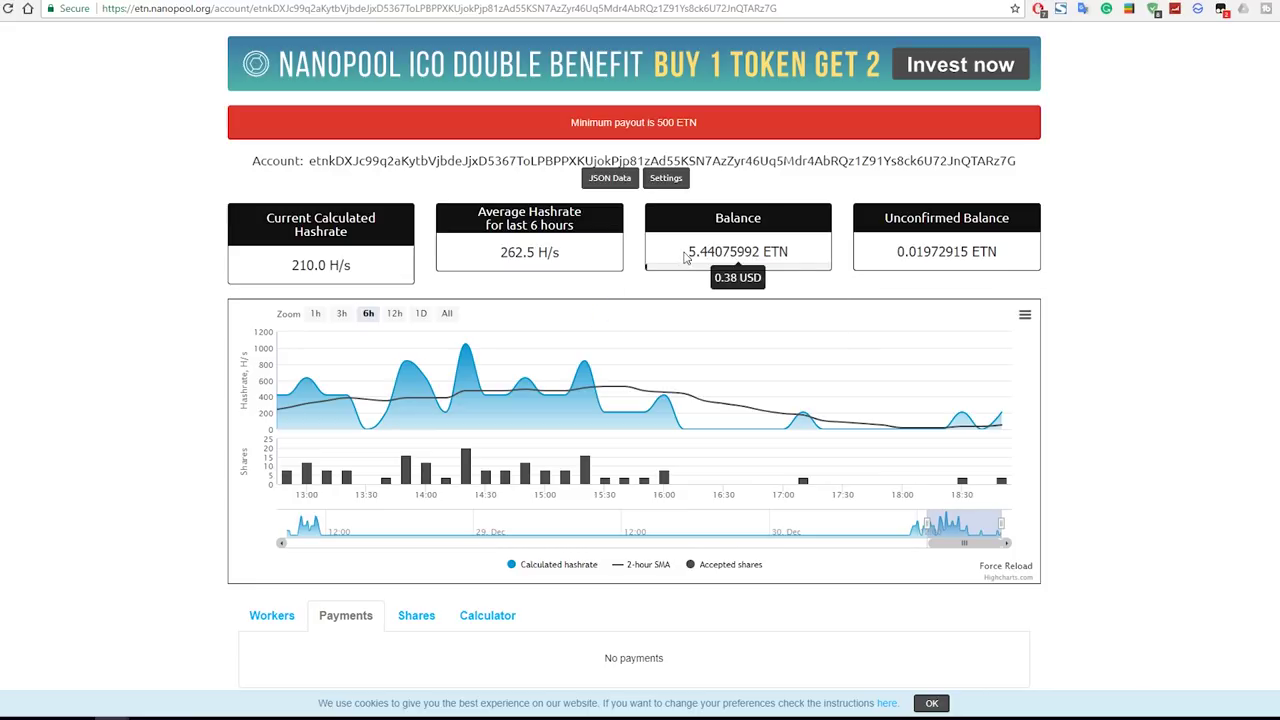
click(744, 245)
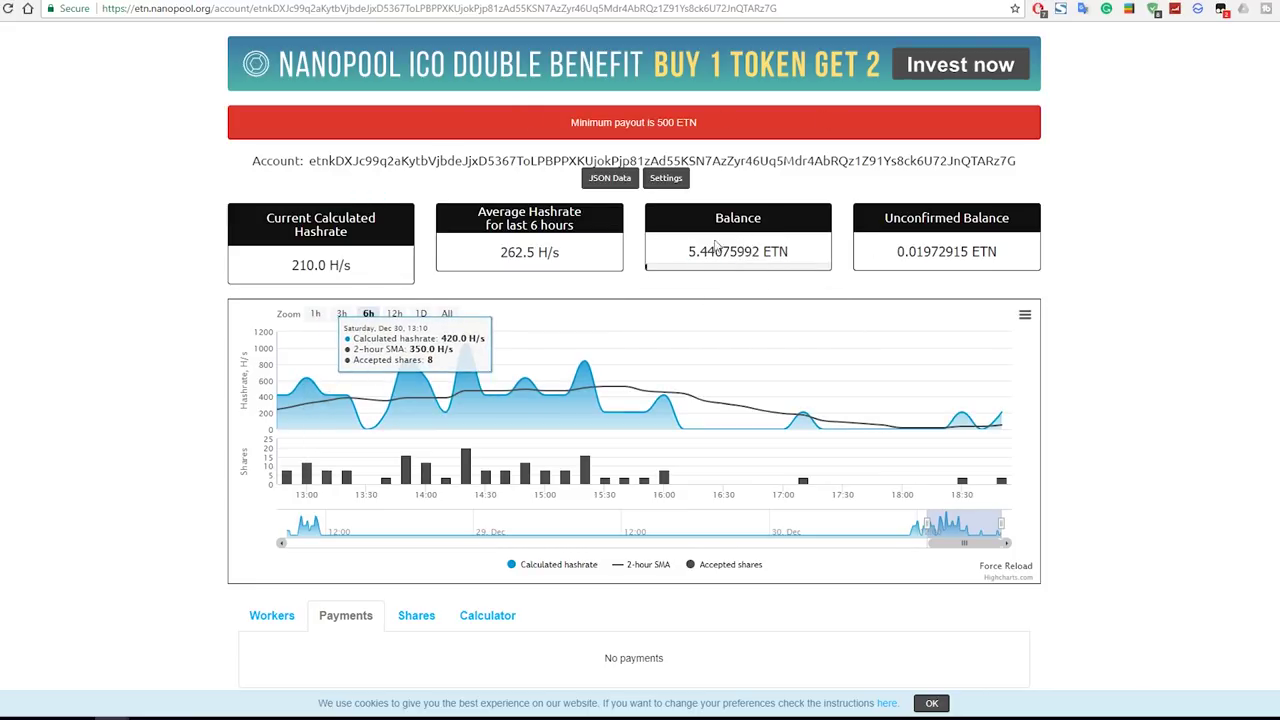
mouse_move(687, 254)
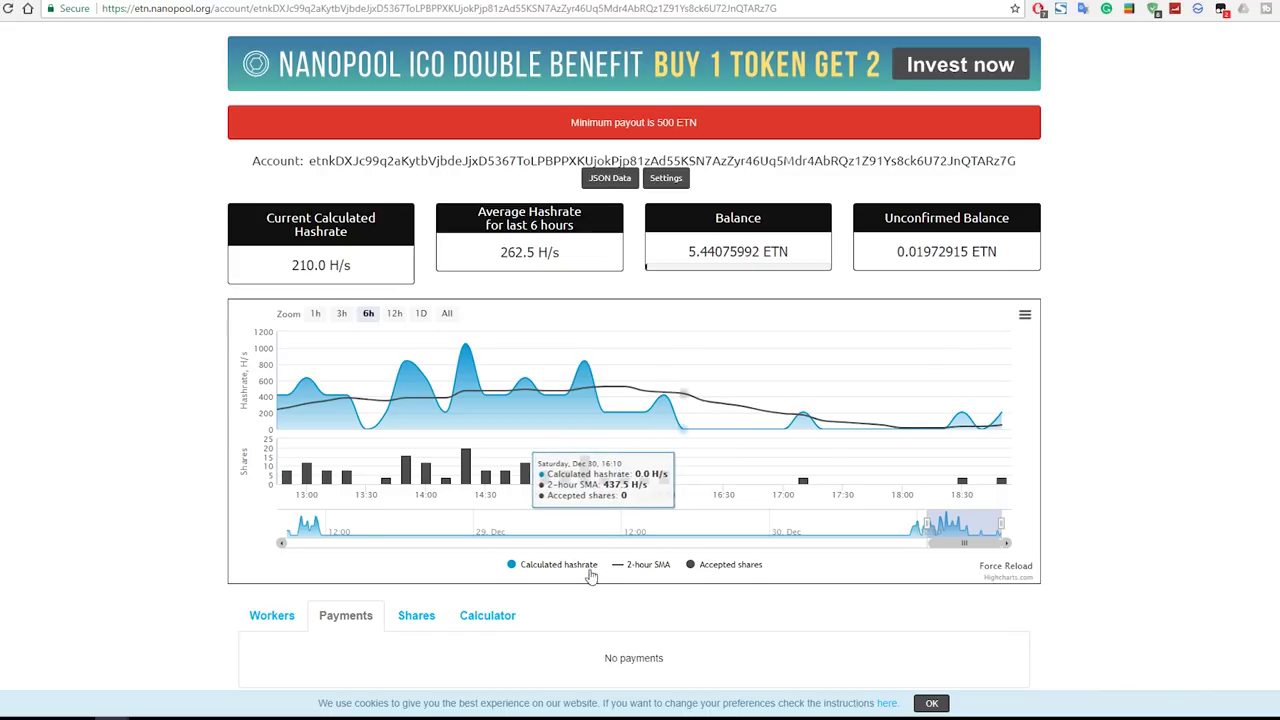
click(487, 615)
scroll(605, 577, down, 2)
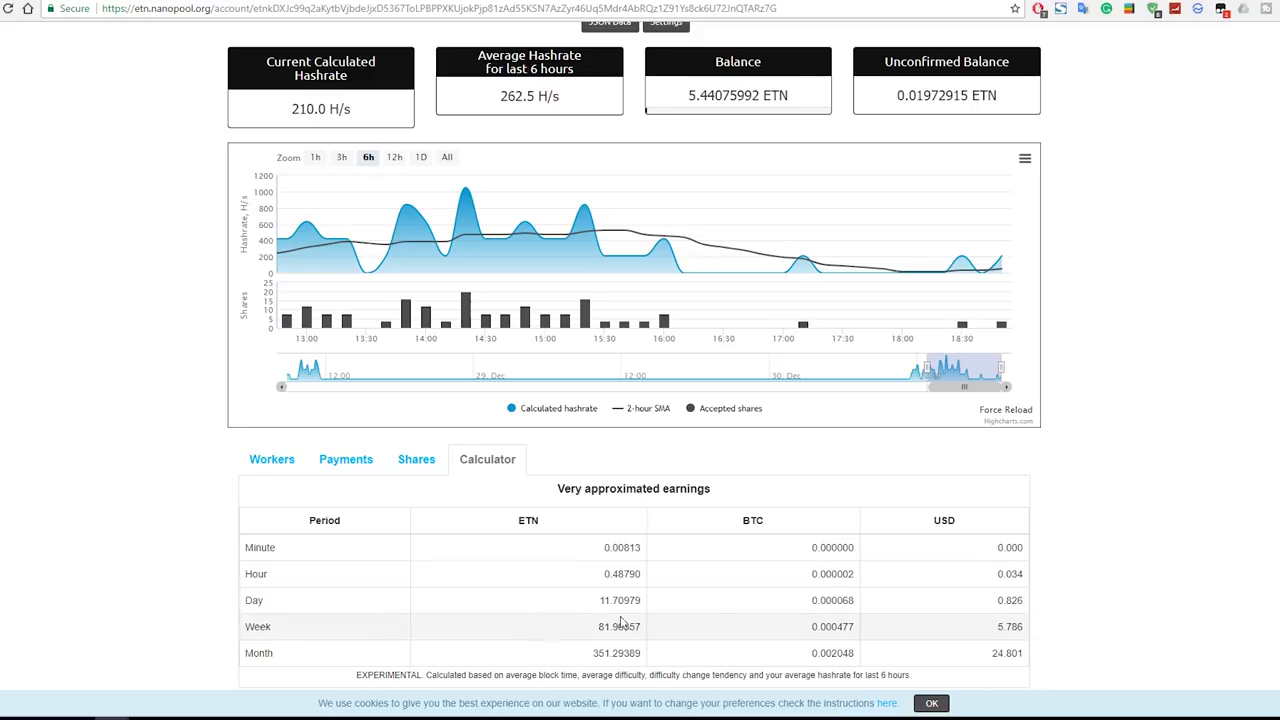
scroll(1123, 444, up, 3)
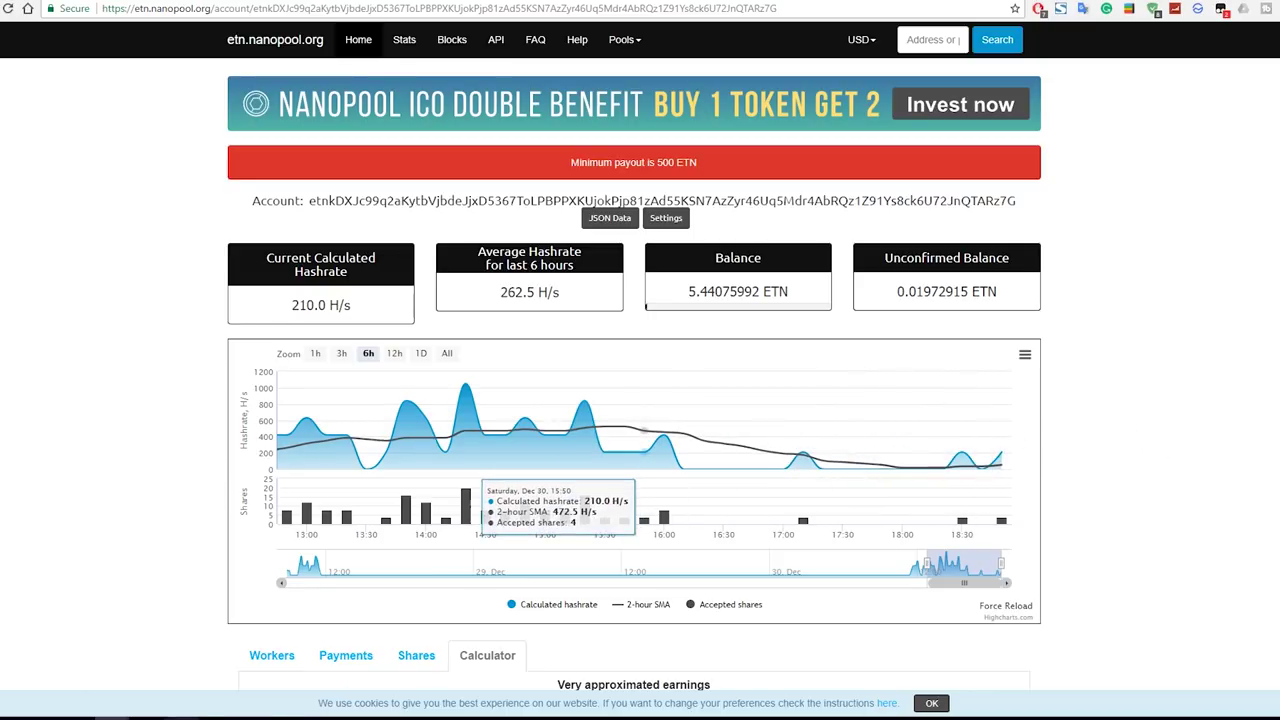
Switch to the Claymore - Electroneum - CPU folder, open start_etn.bat for editing, review its wallet address, worker name and email, and close it.
key(alt+Tab)
drag(985, 80, 952, 126)
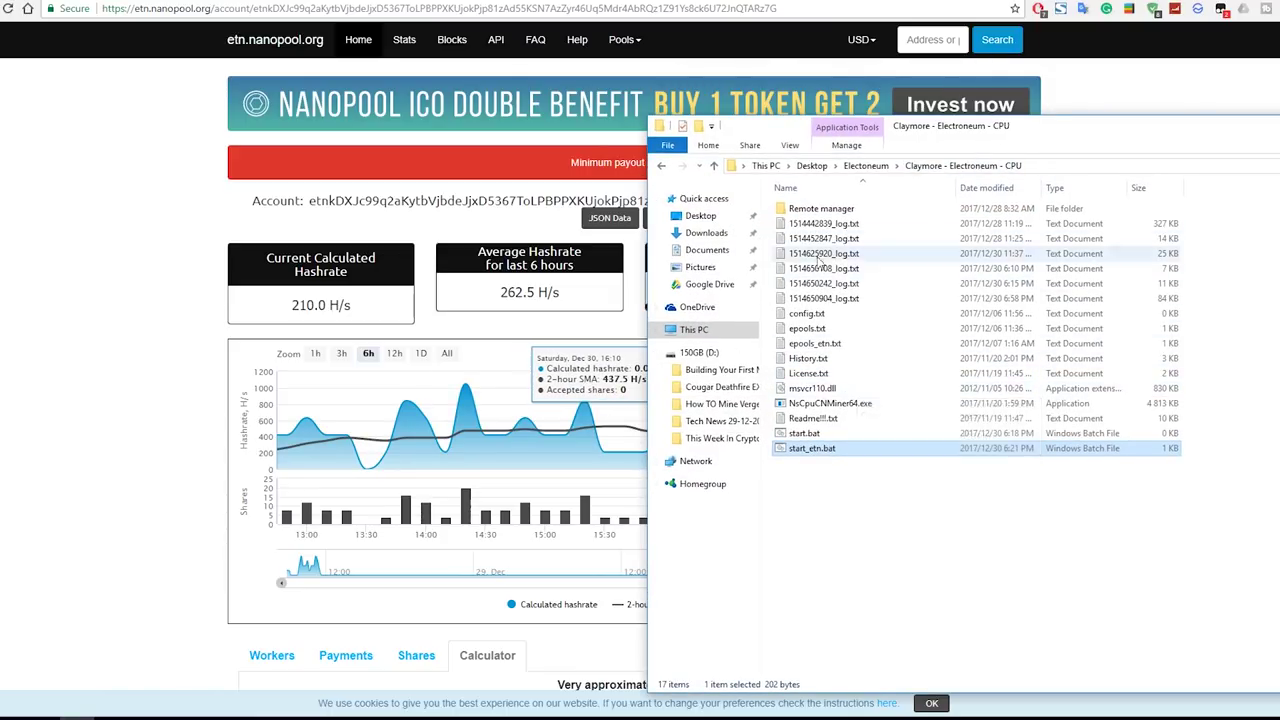
click(848, 468)
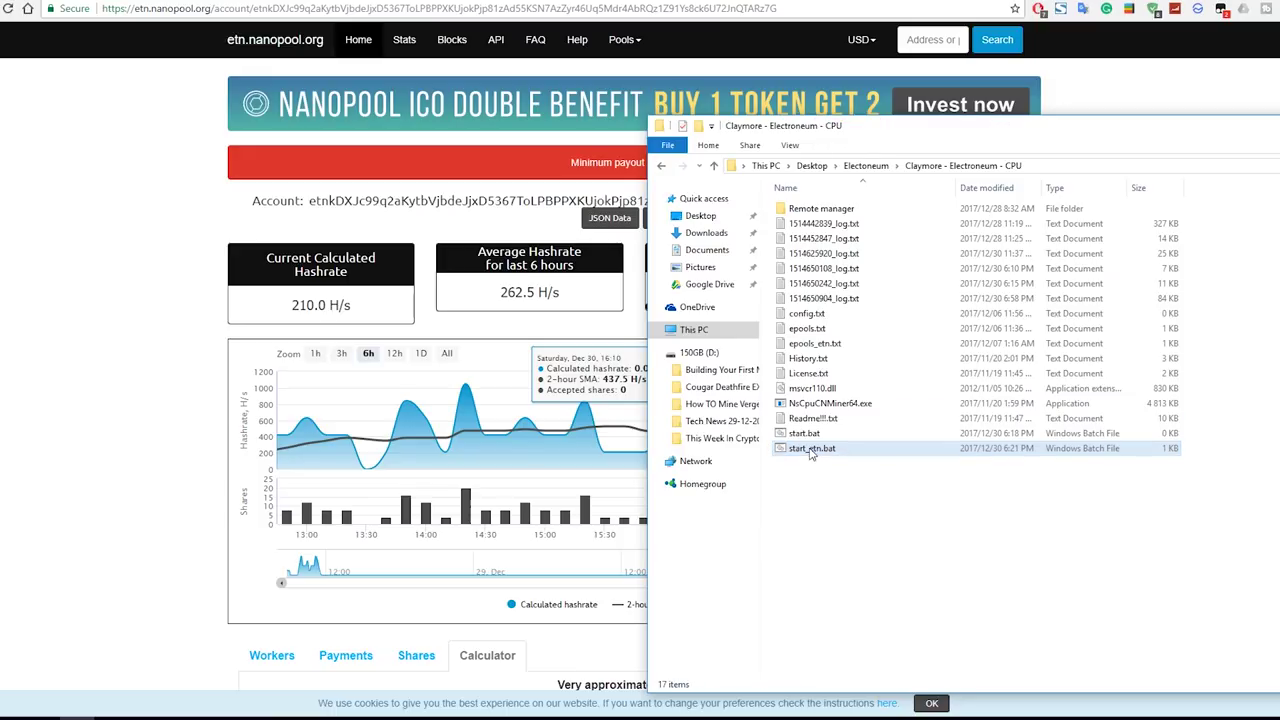
right_click(814, 449)
click(841, 150)
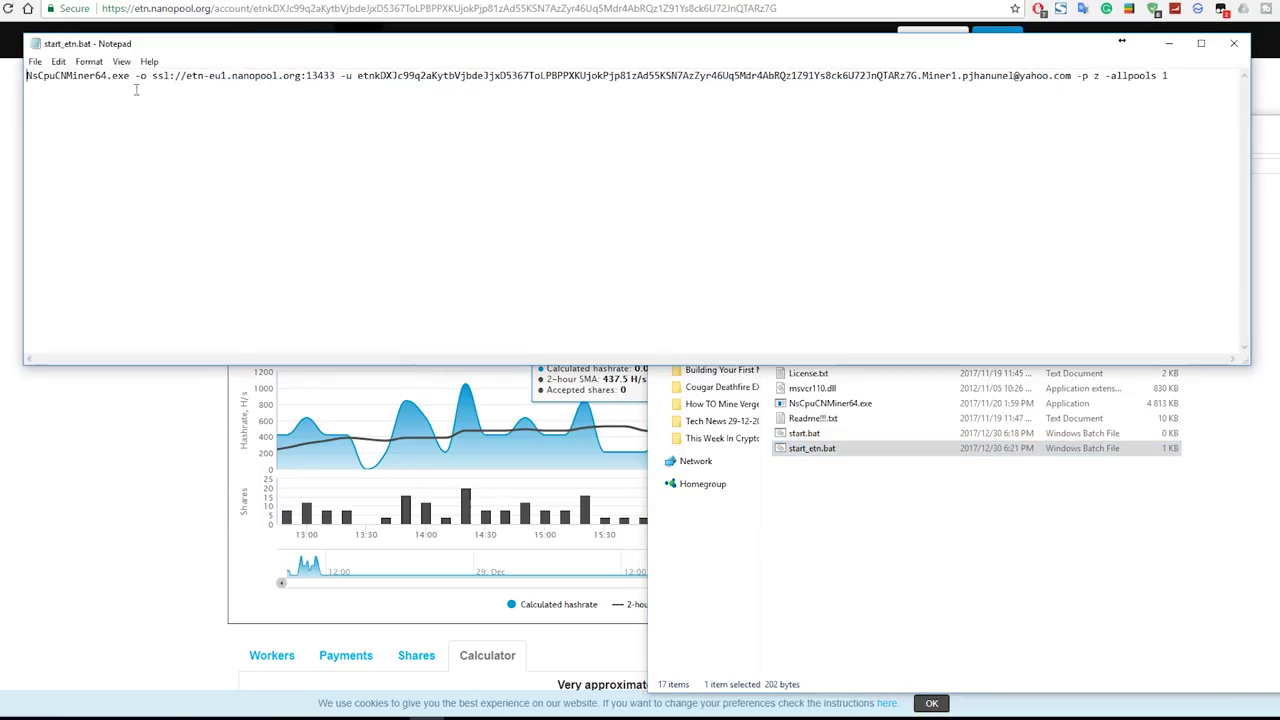
drag(357, 76, 1072, 77)
click(1043, 188)
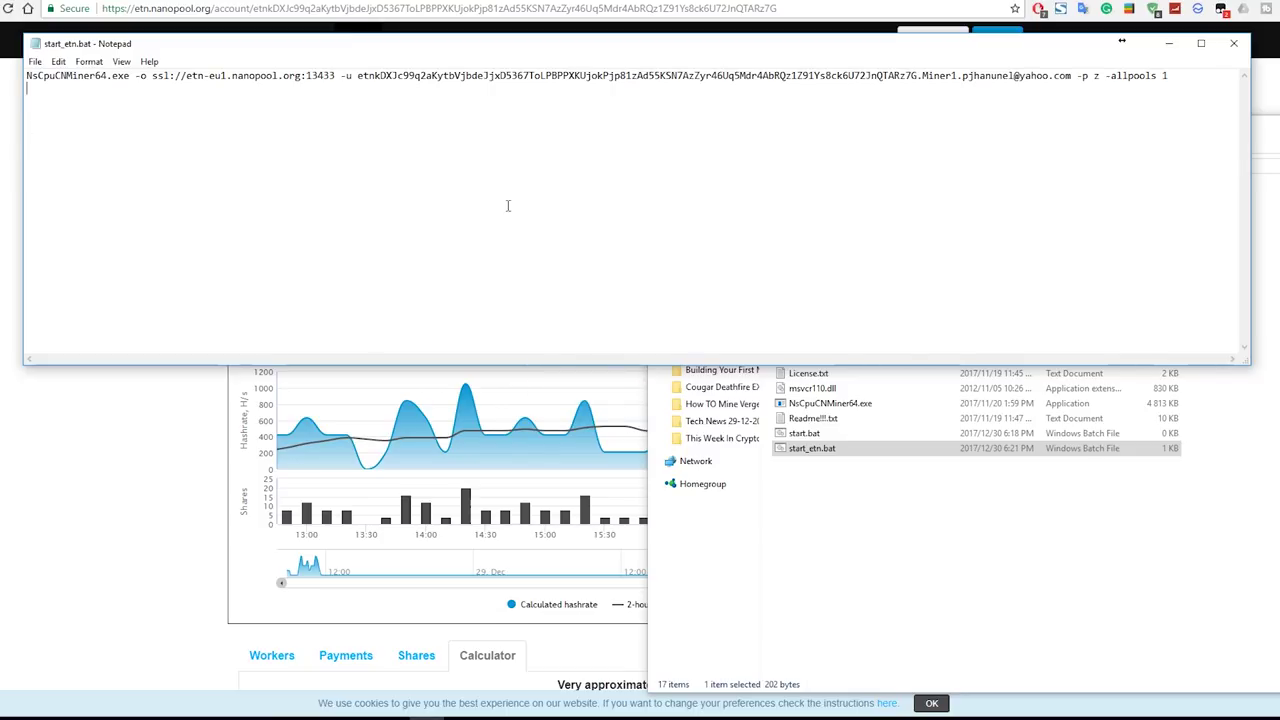
click(1234, 46)
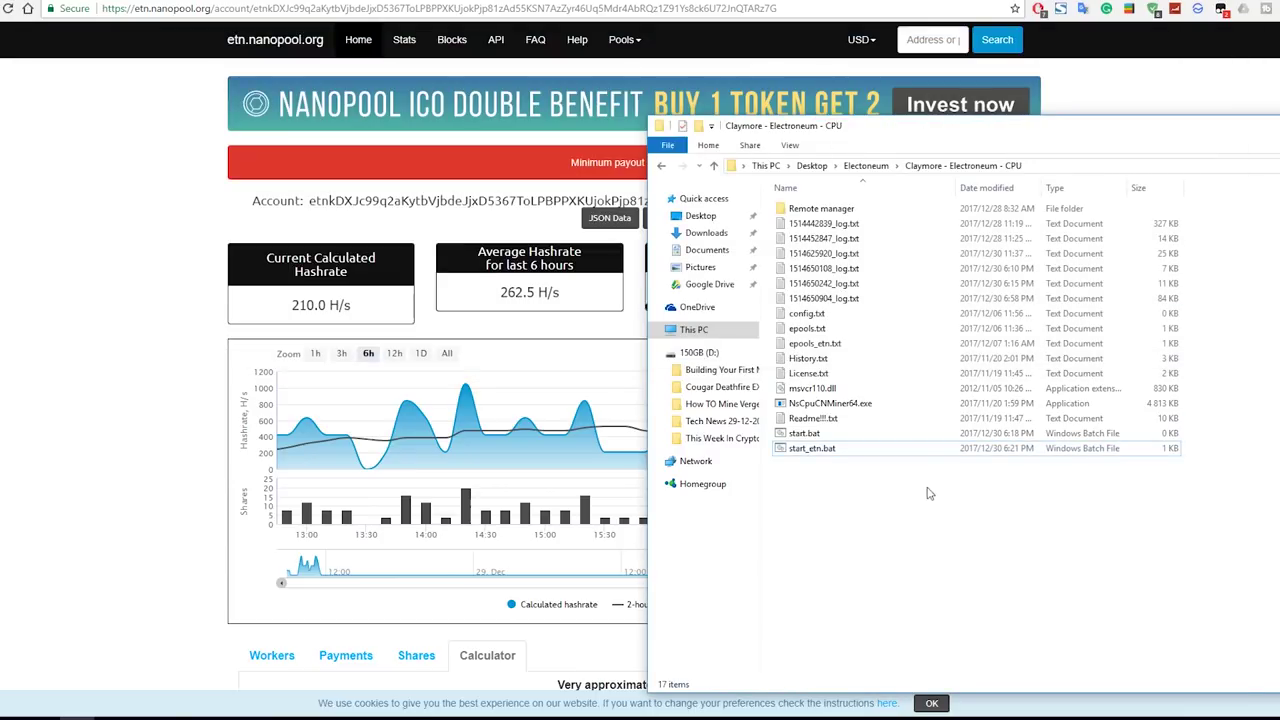